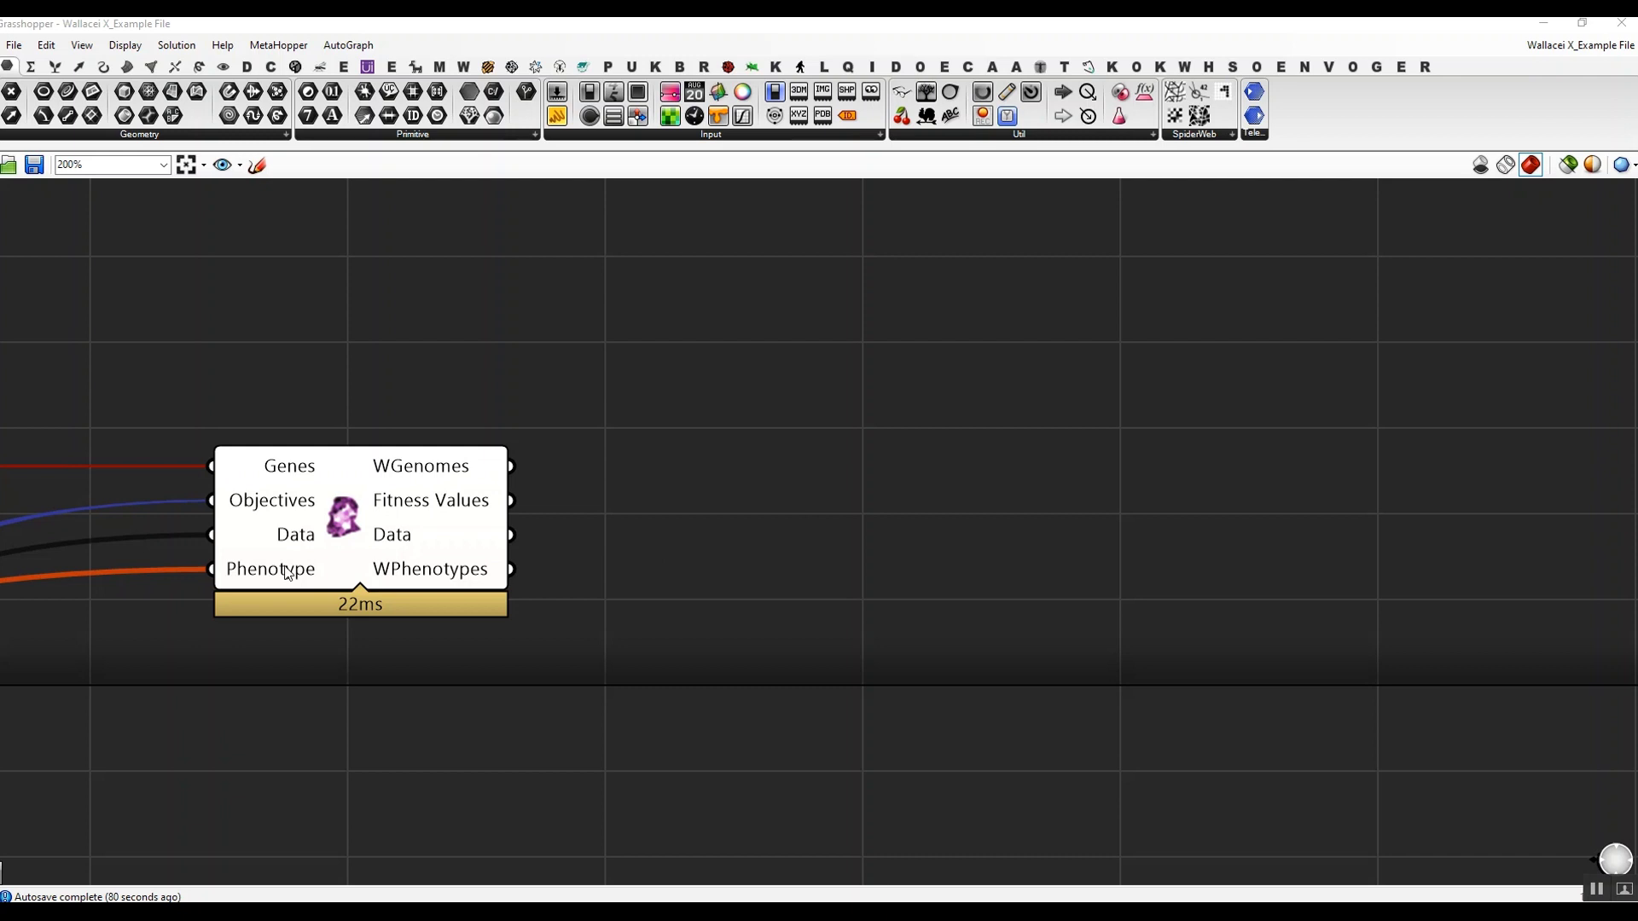
- Open the Wallacei X interface from its component on the canvas and maximize its window
double_click(355, 512)
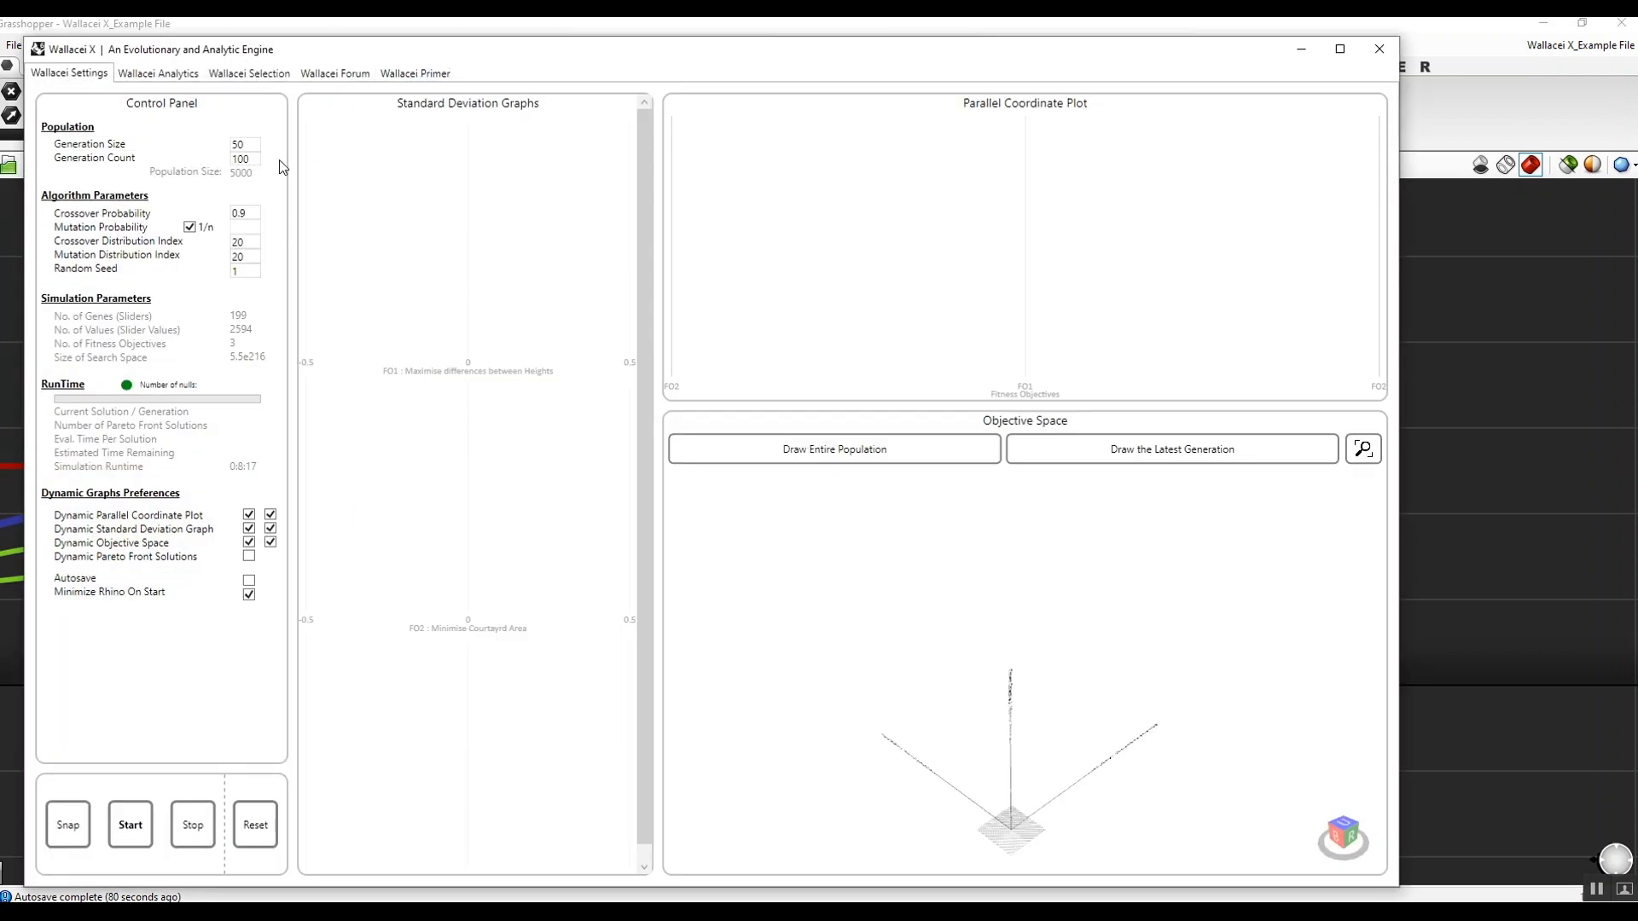
drag(345, 47, 396, 48)
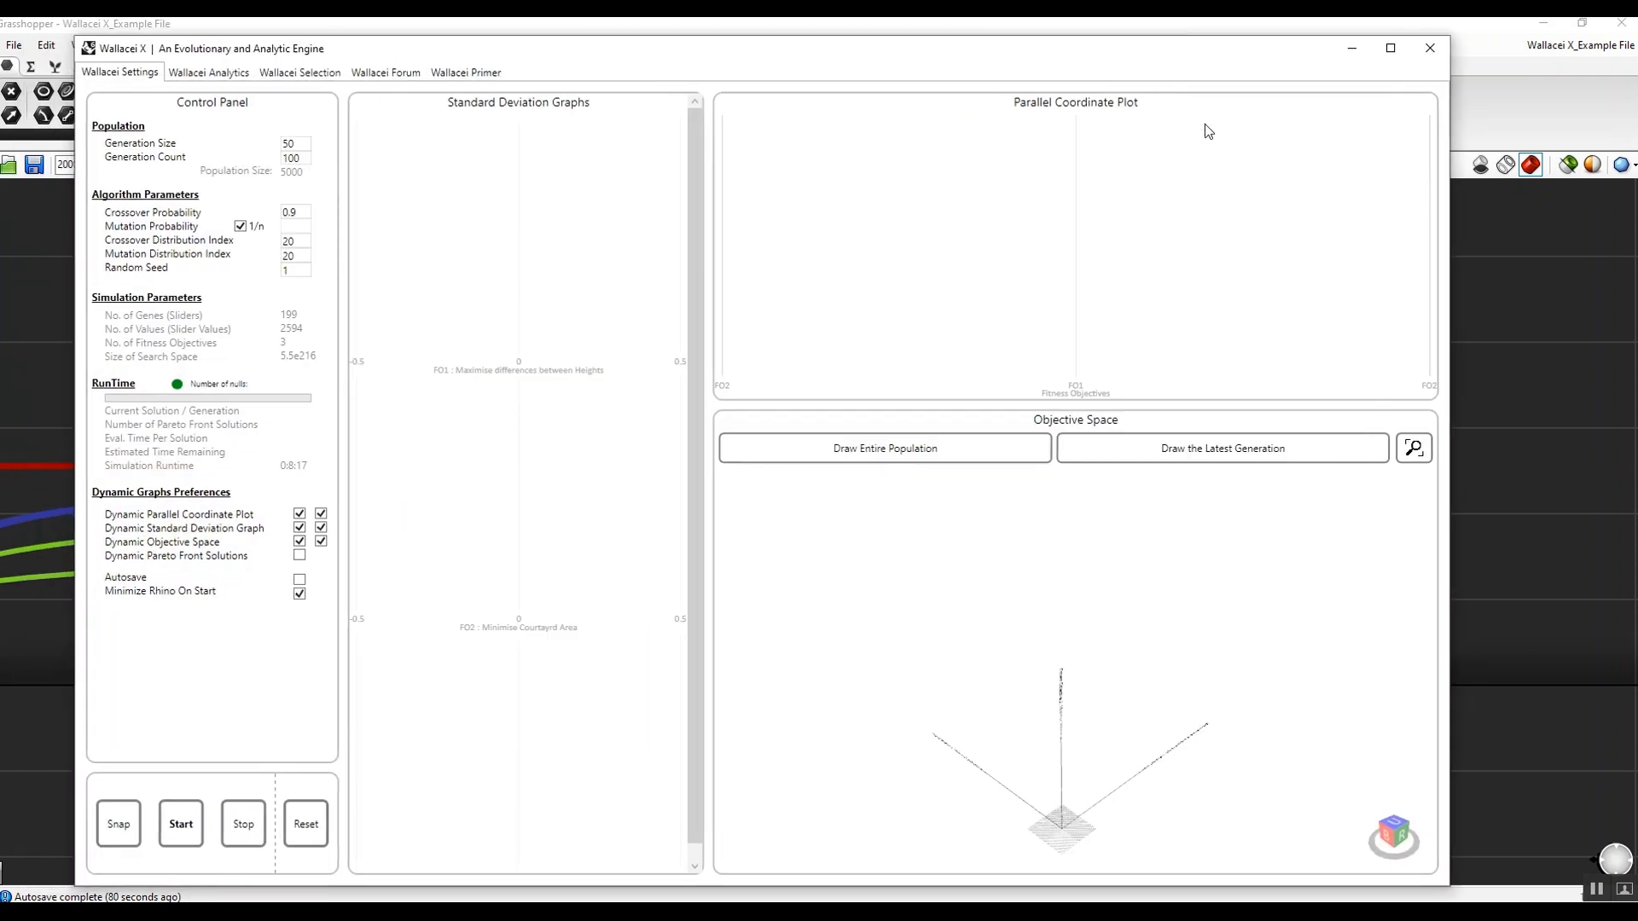
click(1390, 48)
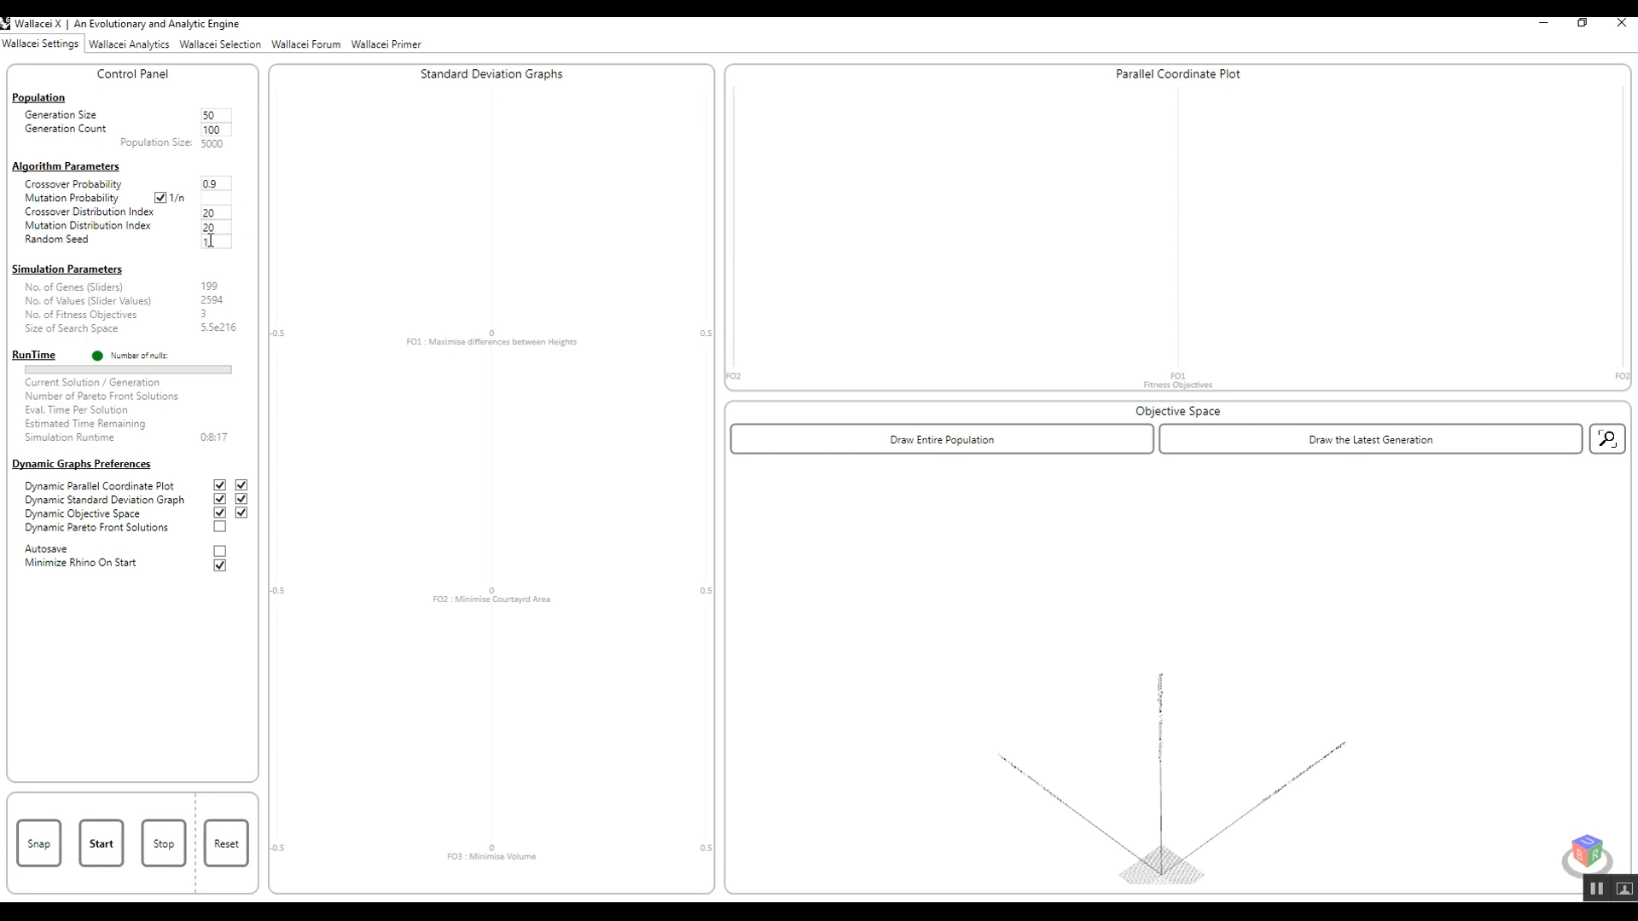
drag(446, 23, 713, 173)
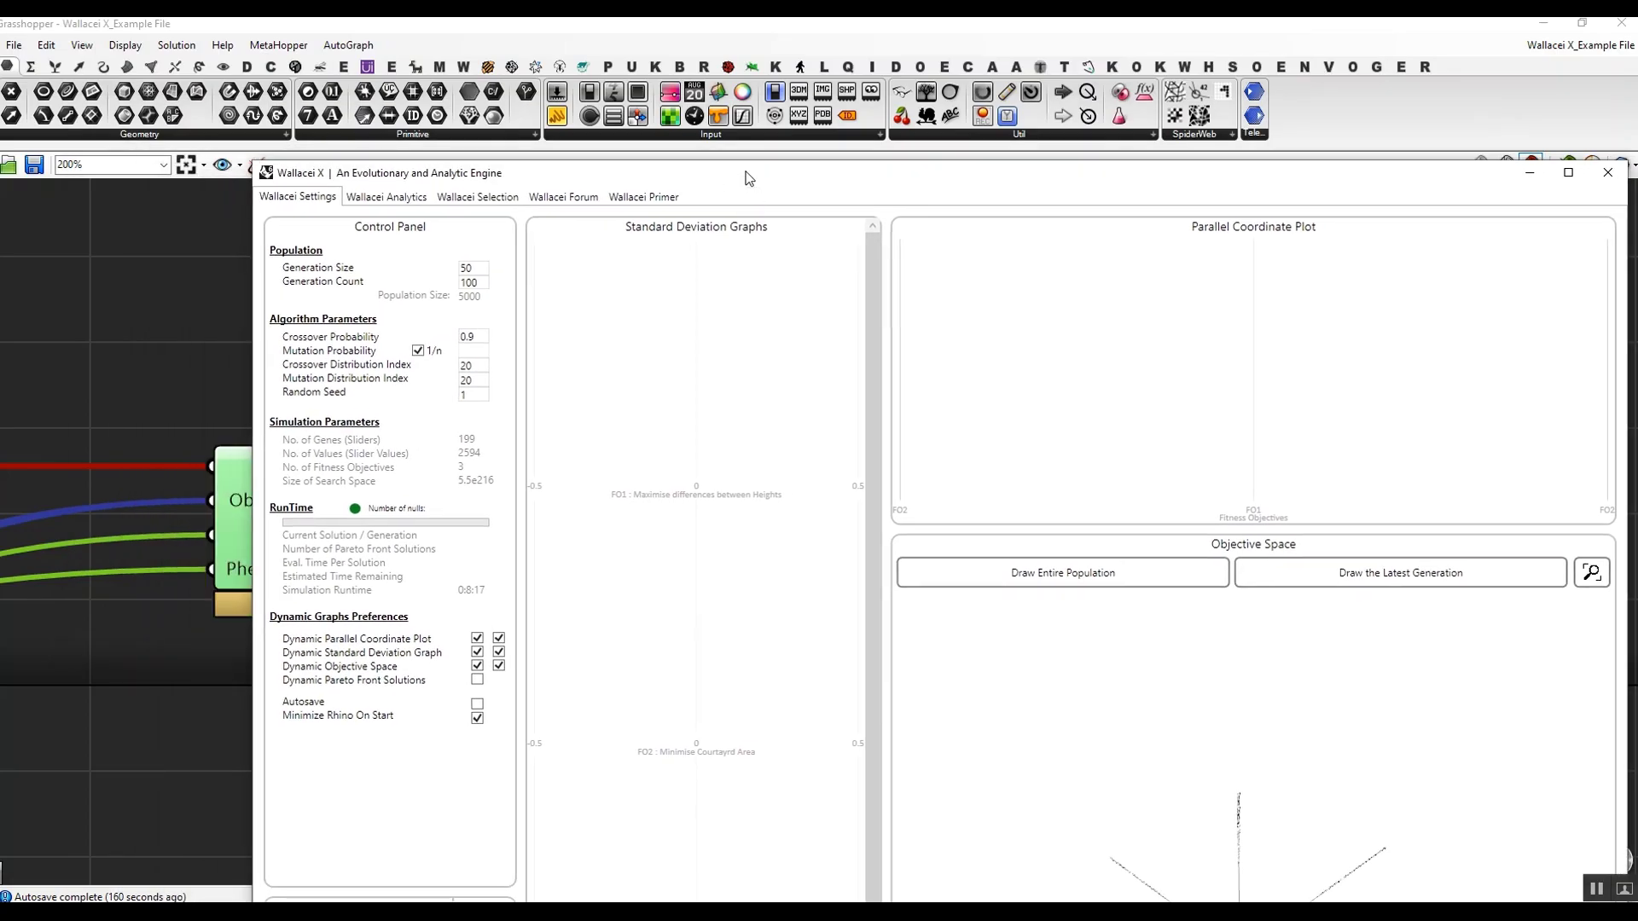
double_click(745, 174)
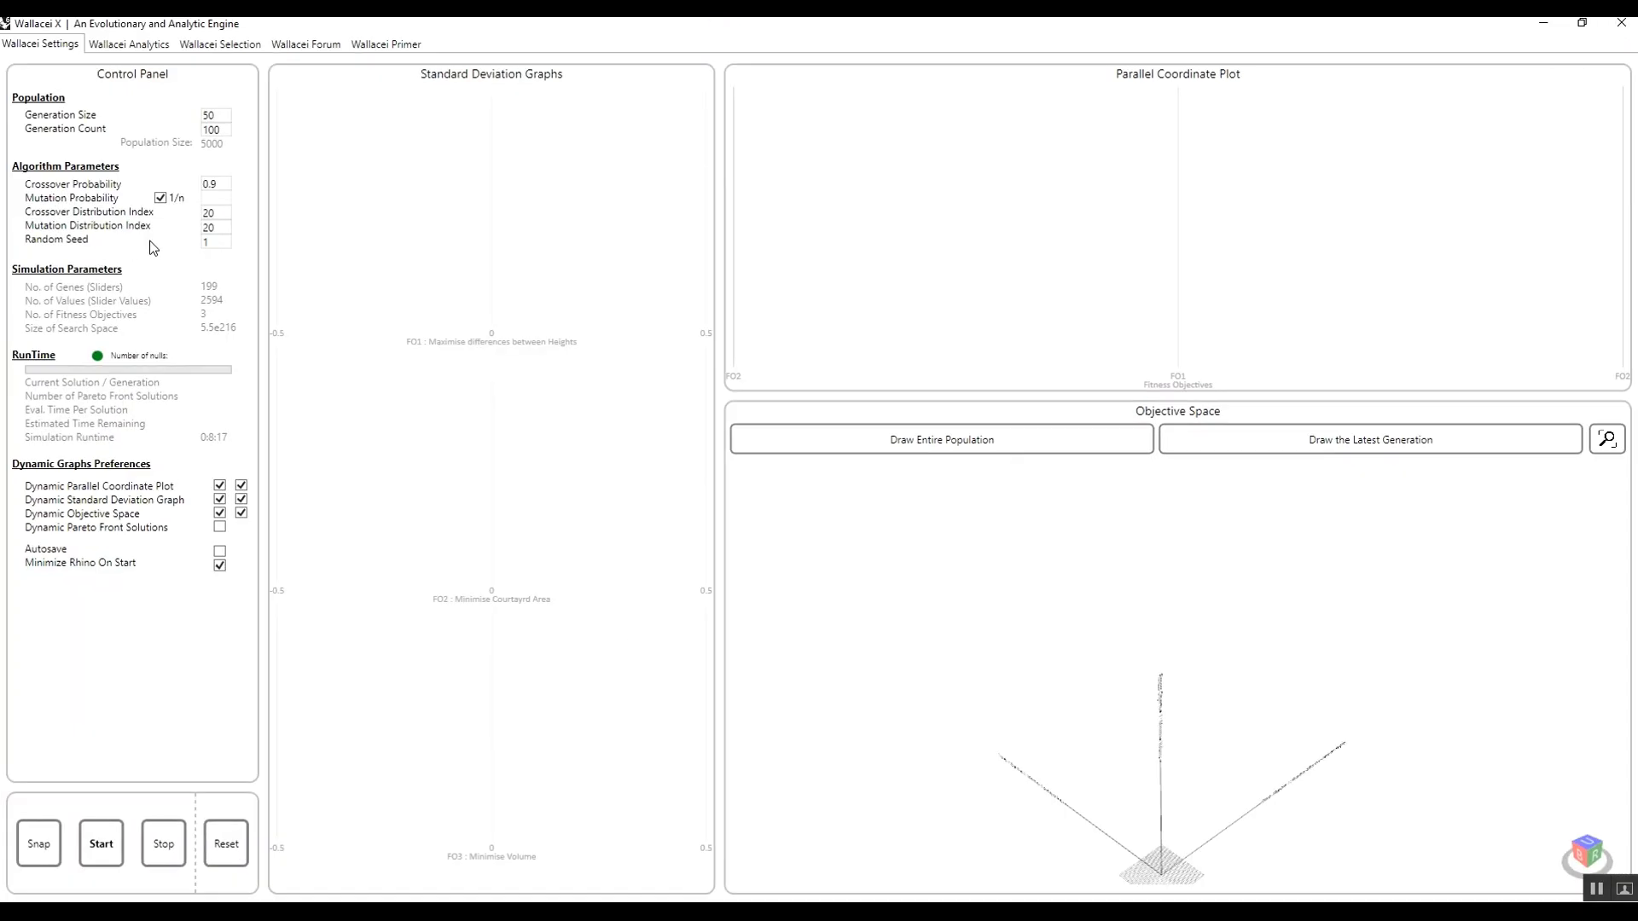
- Set the simulation's Generation Size to 10 and its Generation Count to 10
click(225, 242)
double_click(216, 116)
text(10)
key(Tab)
text(10)
- Run the evolutionary simulation to completion and dismiss its finish message
click(100, 845)
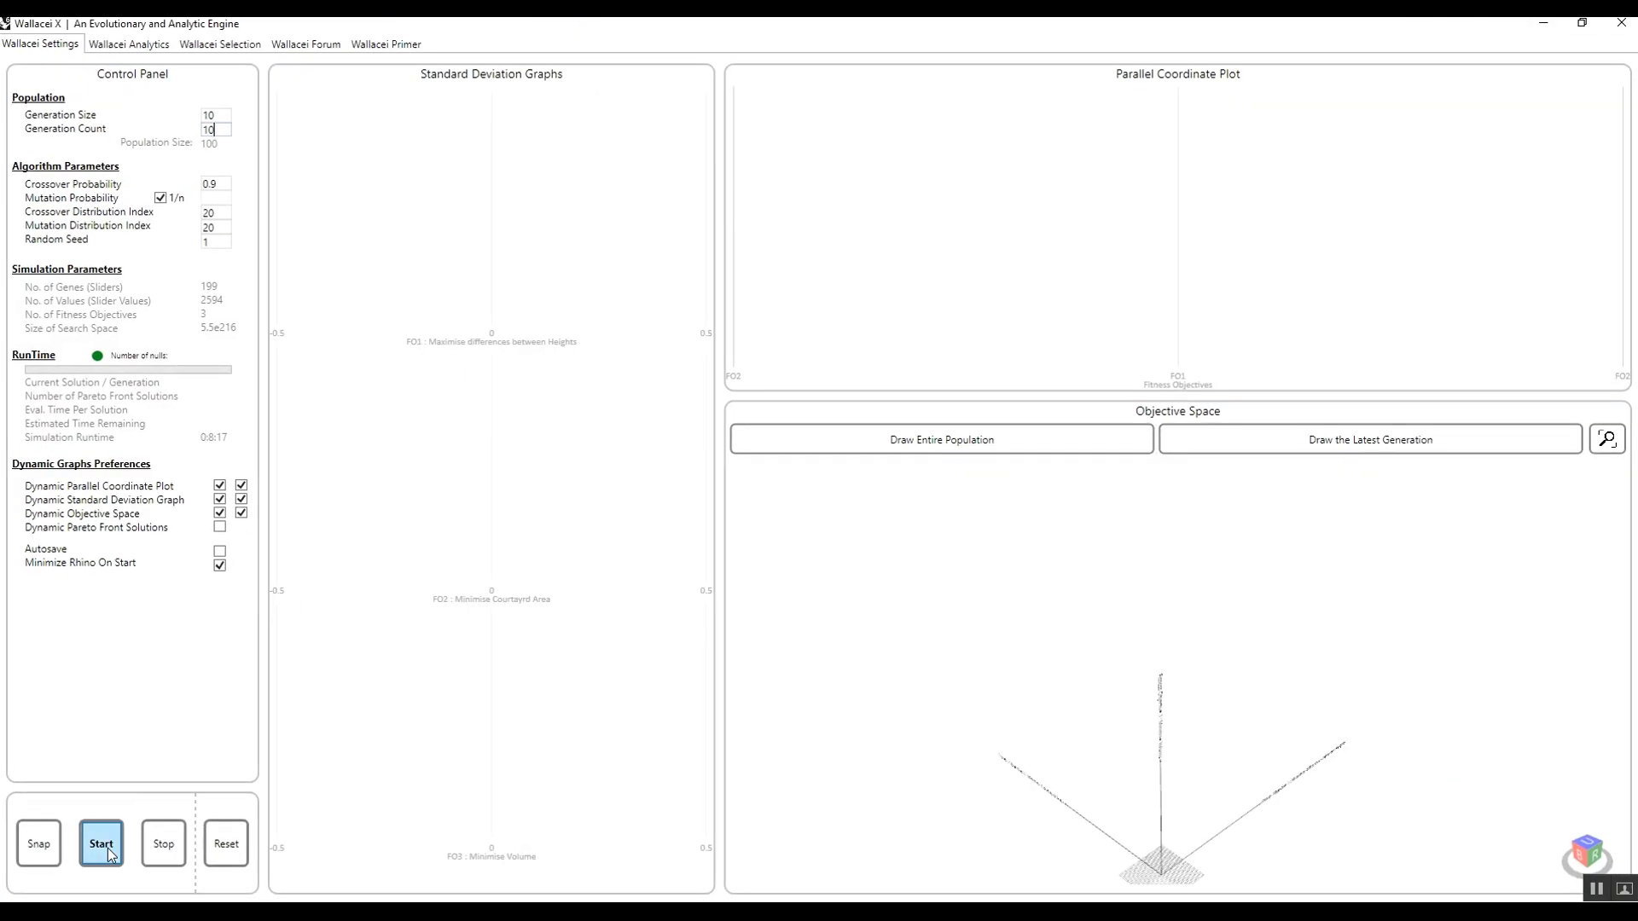
click(107, 846)
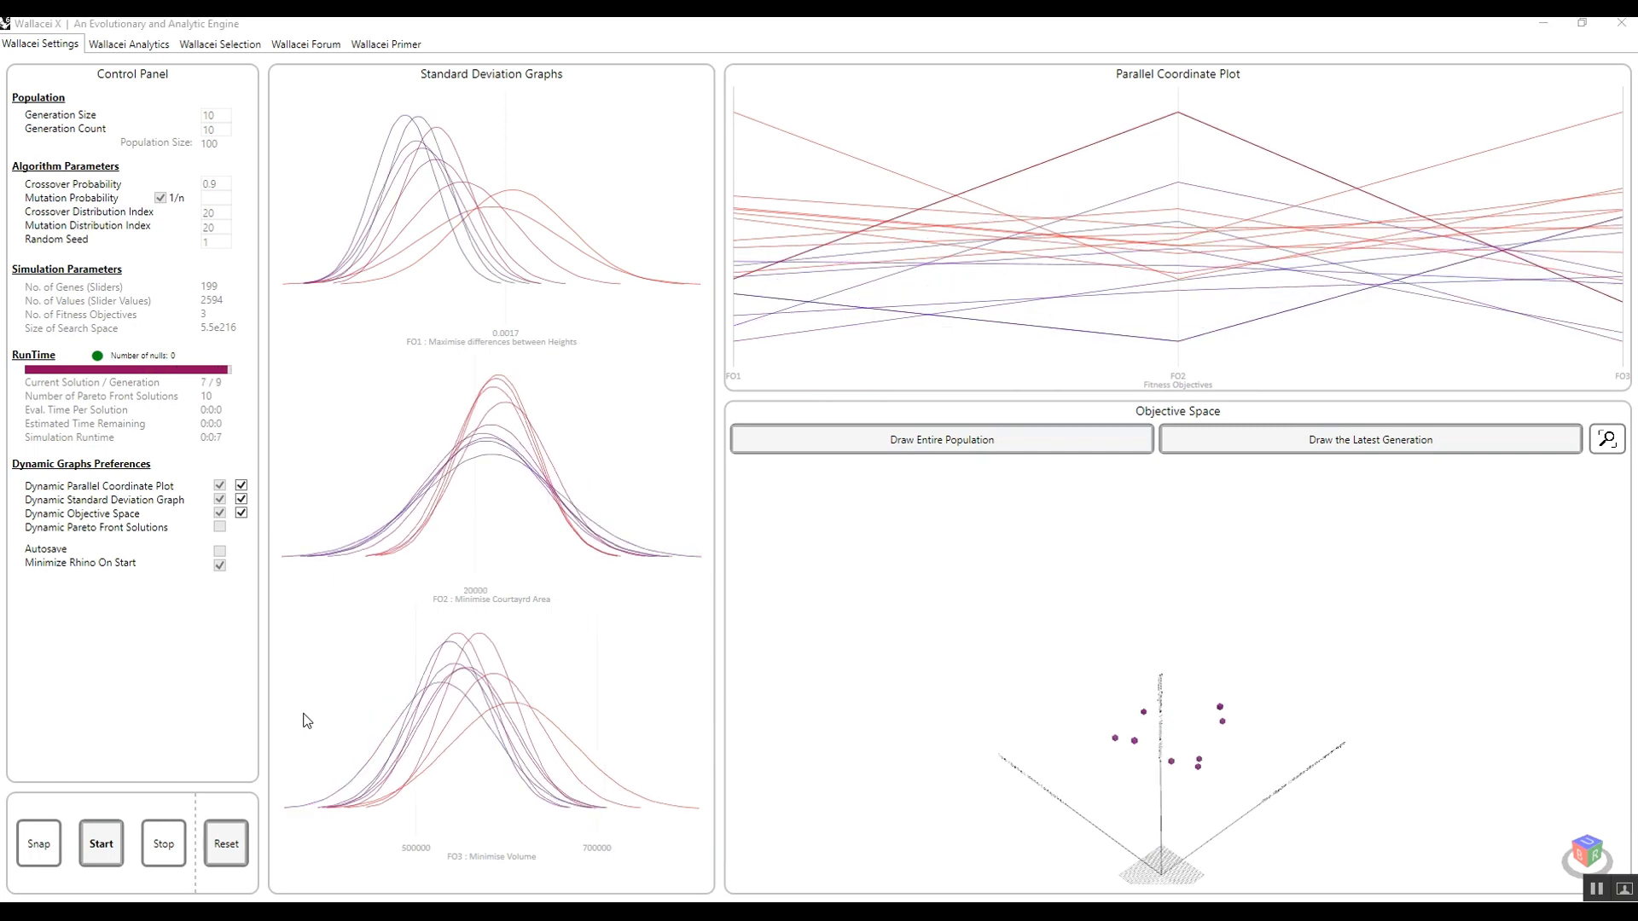
click(845, 522)
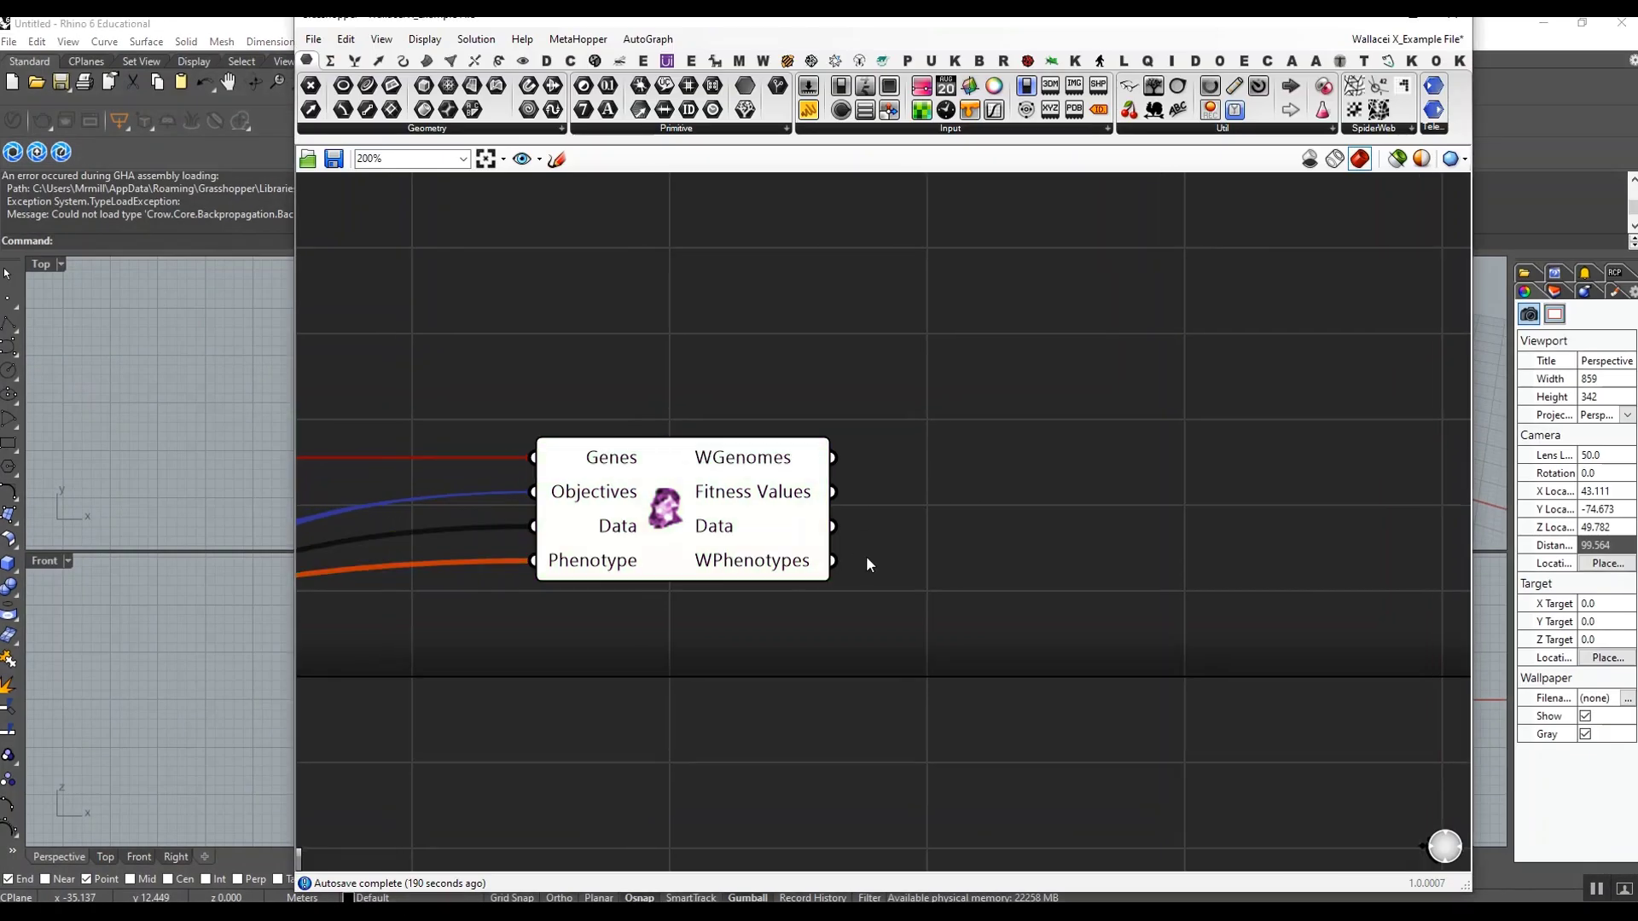
- Add a Data parameter to the Grasshopper canvas beside the Fitness Values output of the Wallacei X component
double_click(867, 555)
text(data)
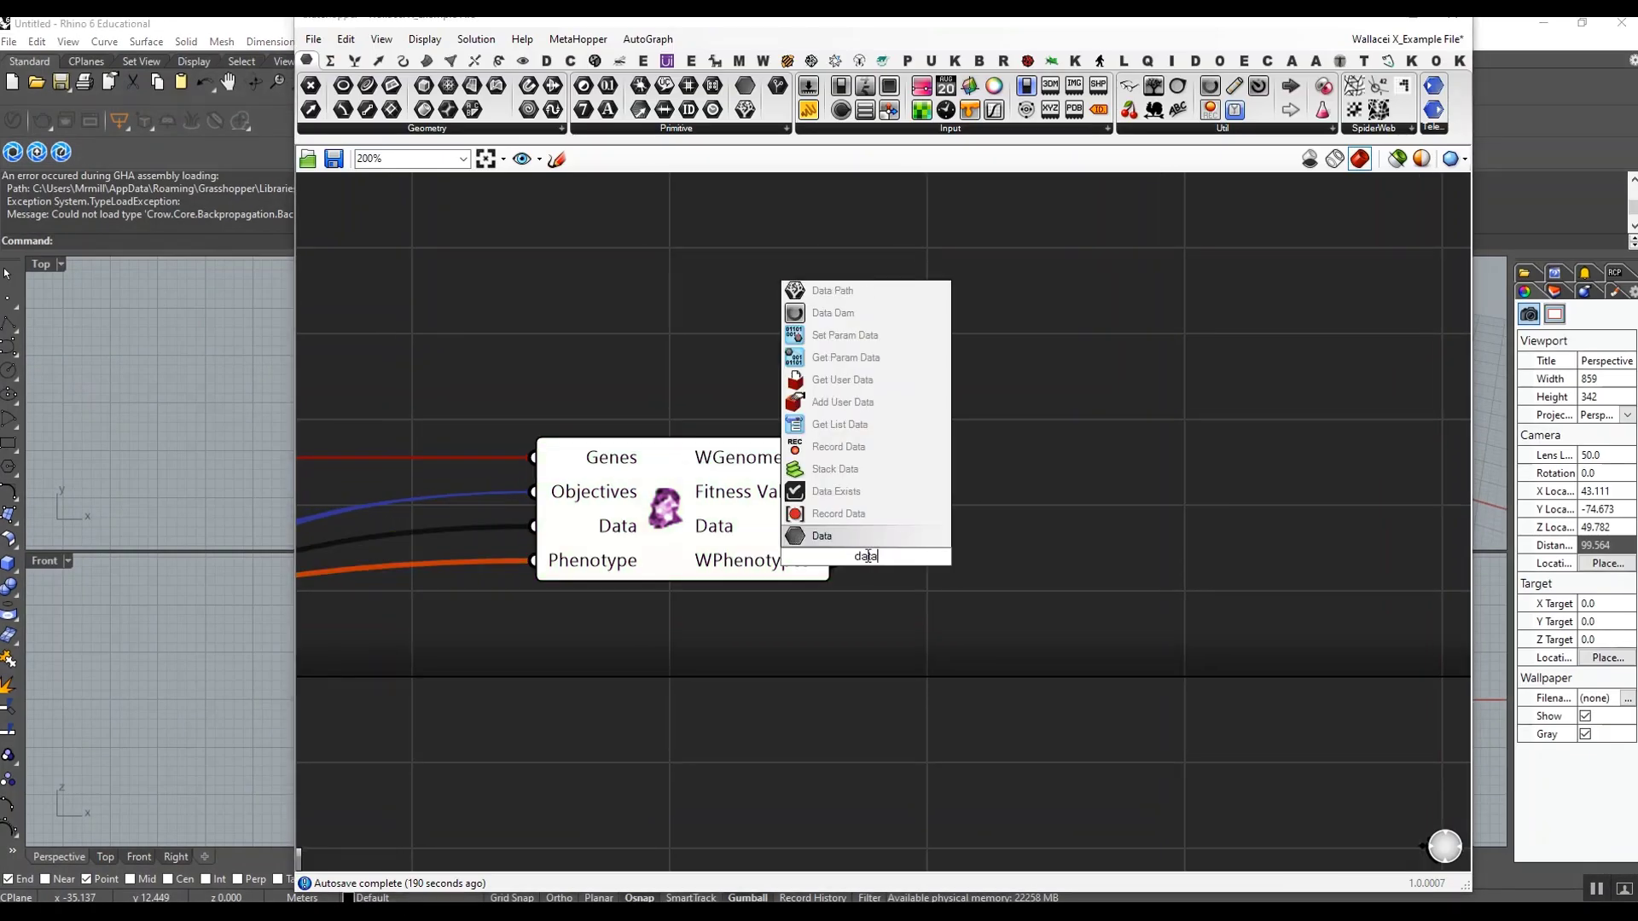
key(Return)
drag(866, 561, 938, 497)
- Connect the Fitness Values output to the Data parameter and internalise the data in it
drag(833, 492, 953, 486)
right_click(953, 486)
click(1018, 778)
- Rename the Data parameter as "Random Seed 1_ Test 1" and move it up and away from the Wallacei X component
right_click(970, 493)
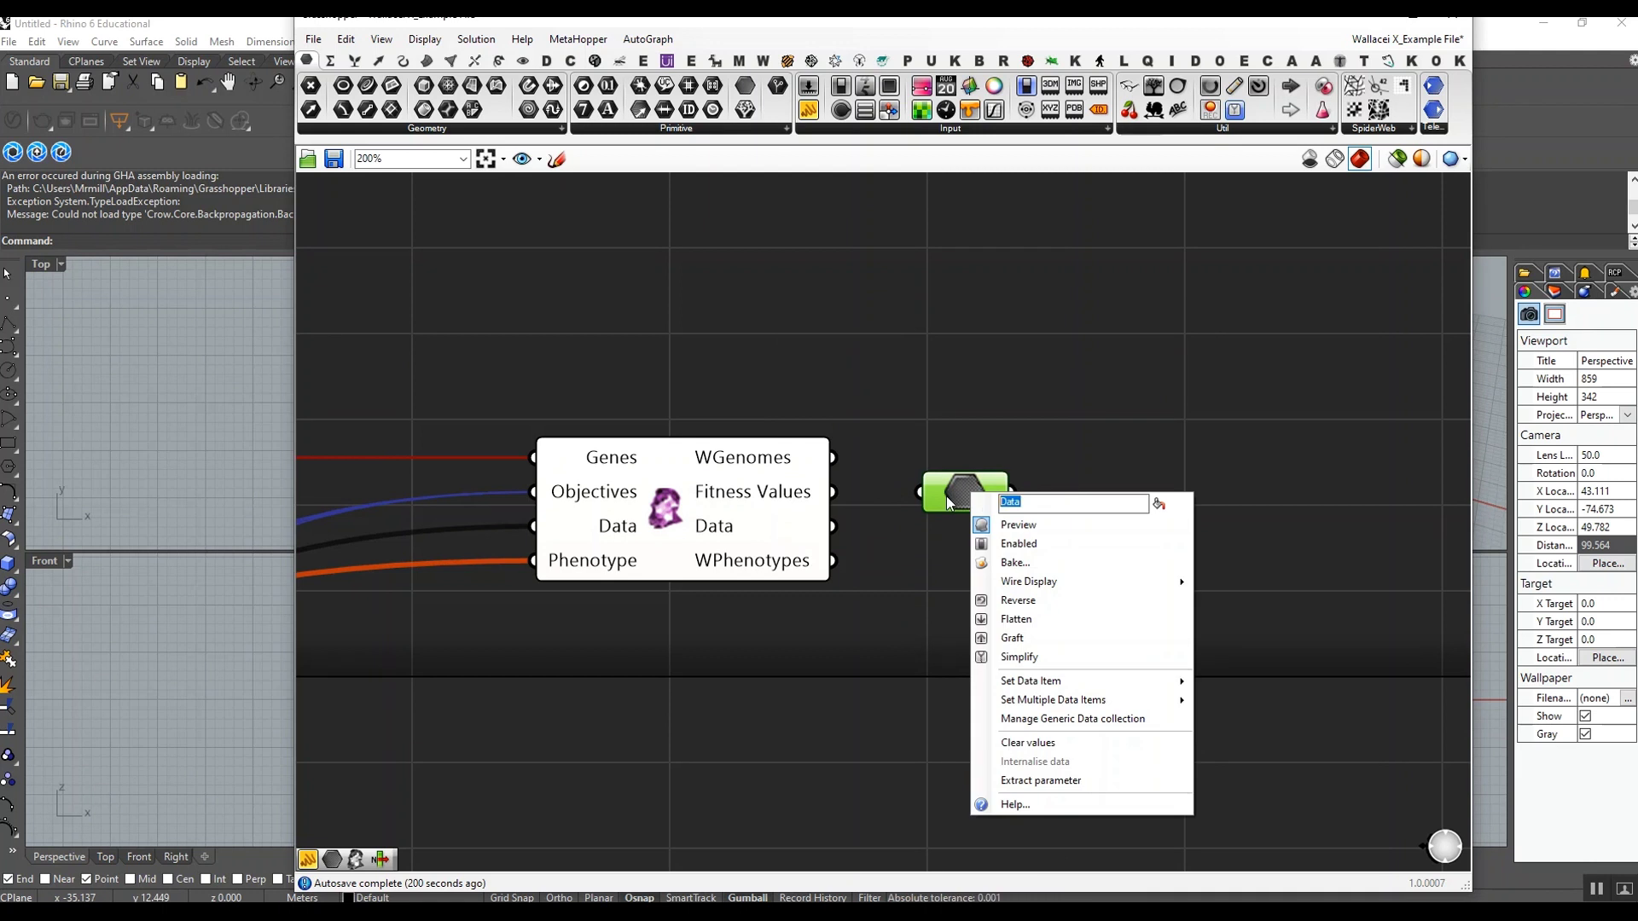
text(Random Seed 1_ Test 1)
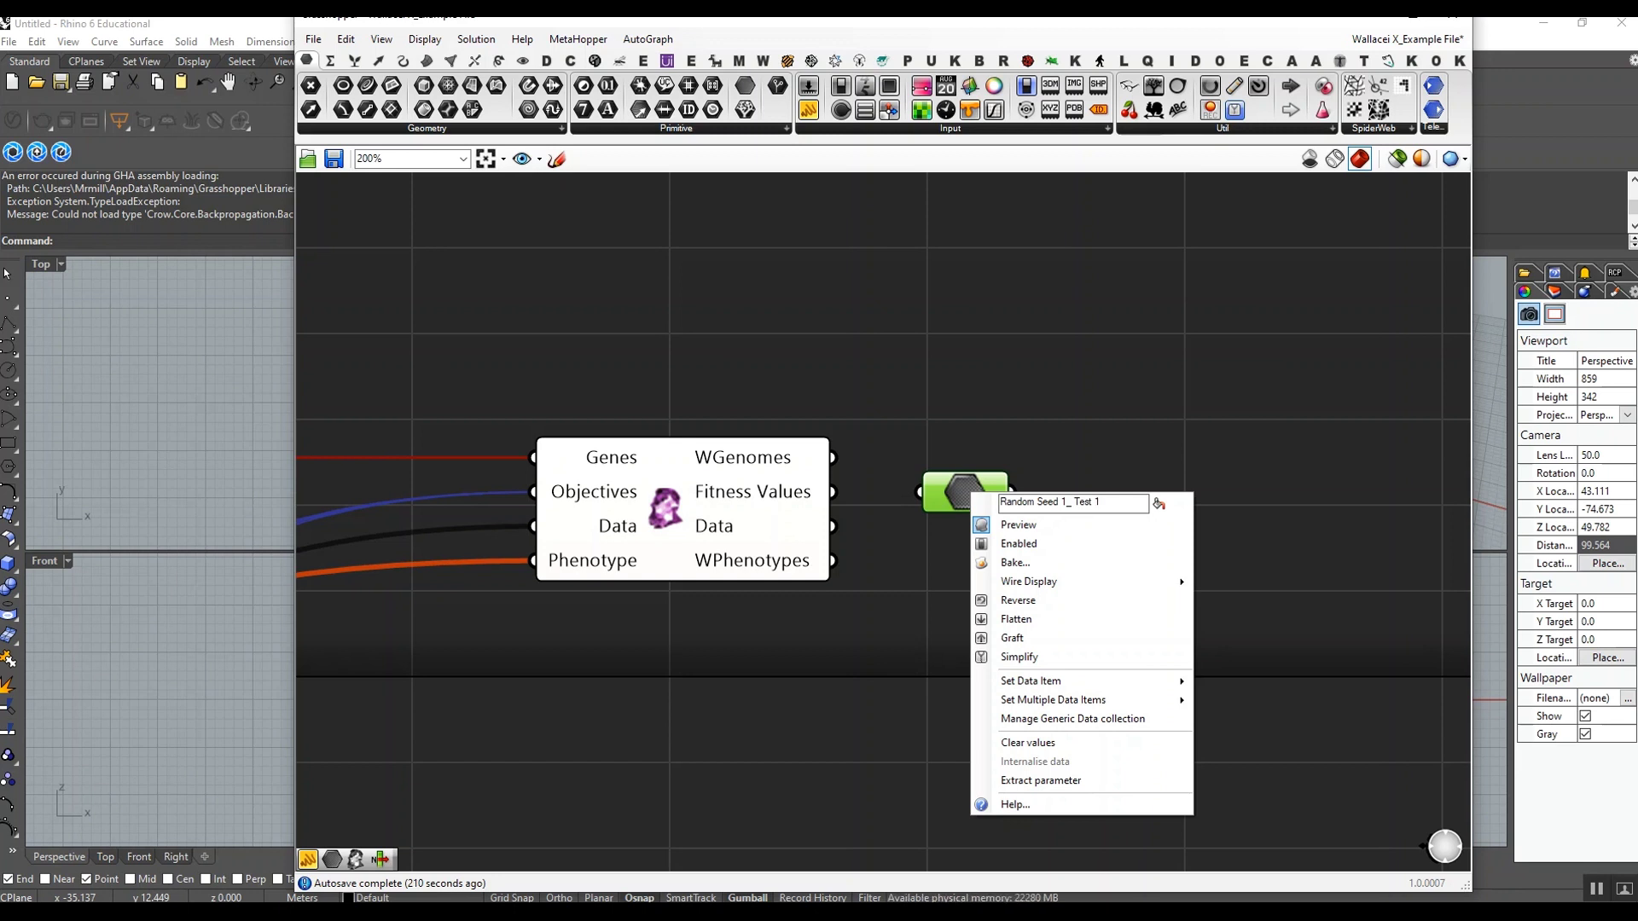
key(Return)
right_click(948, 496)
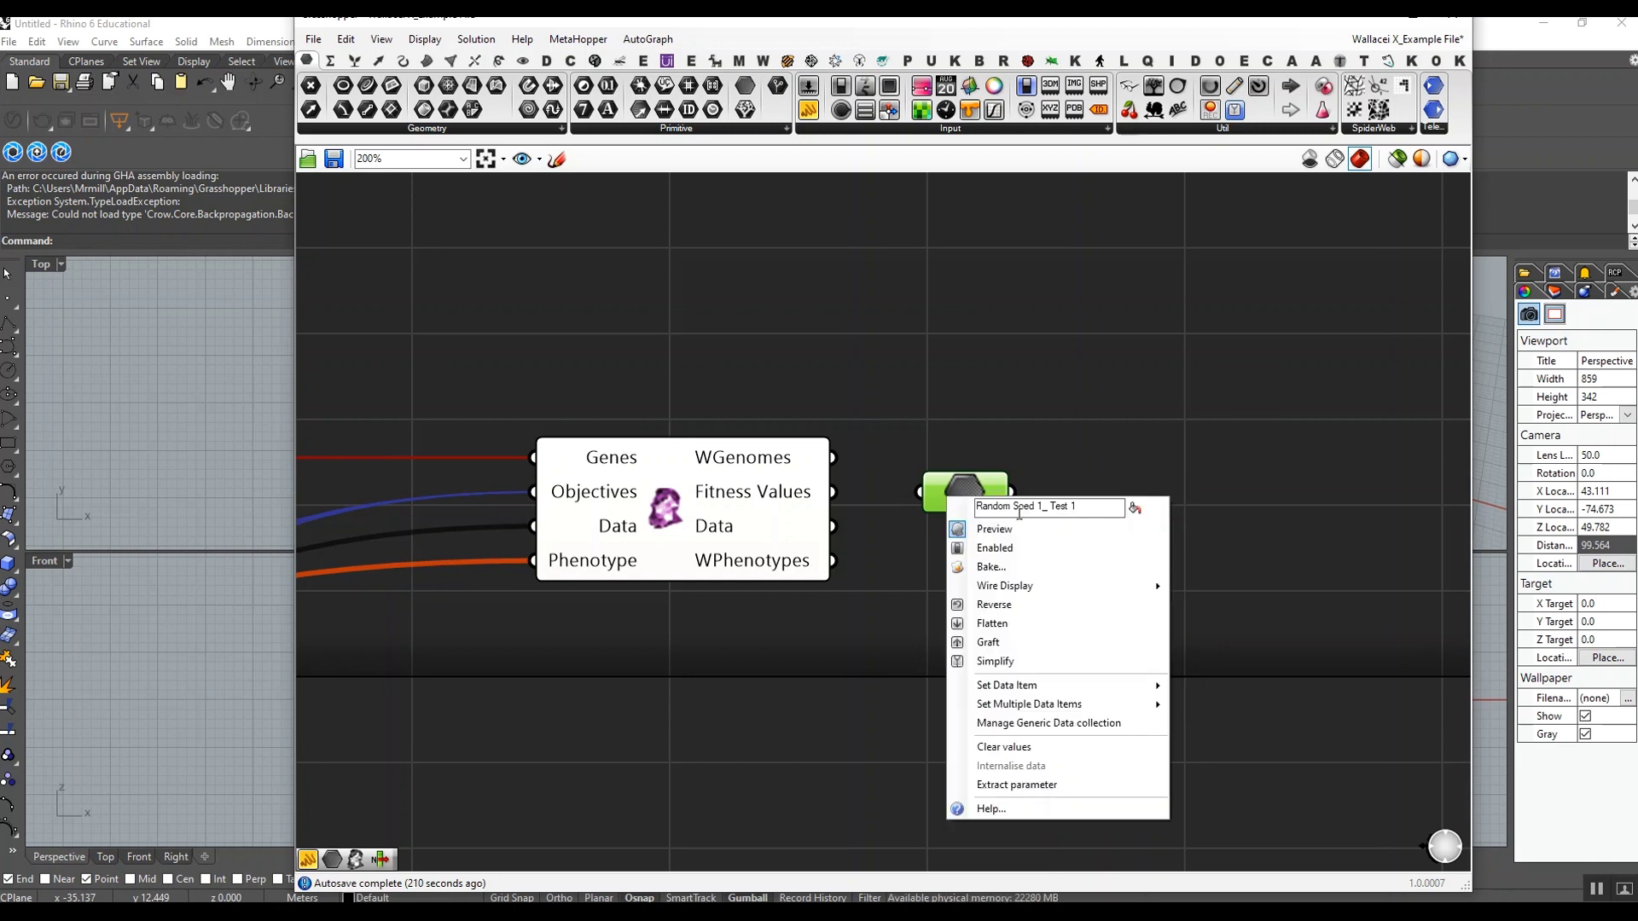
drag(923, 488, 1164, 307)
click(1152, 494)
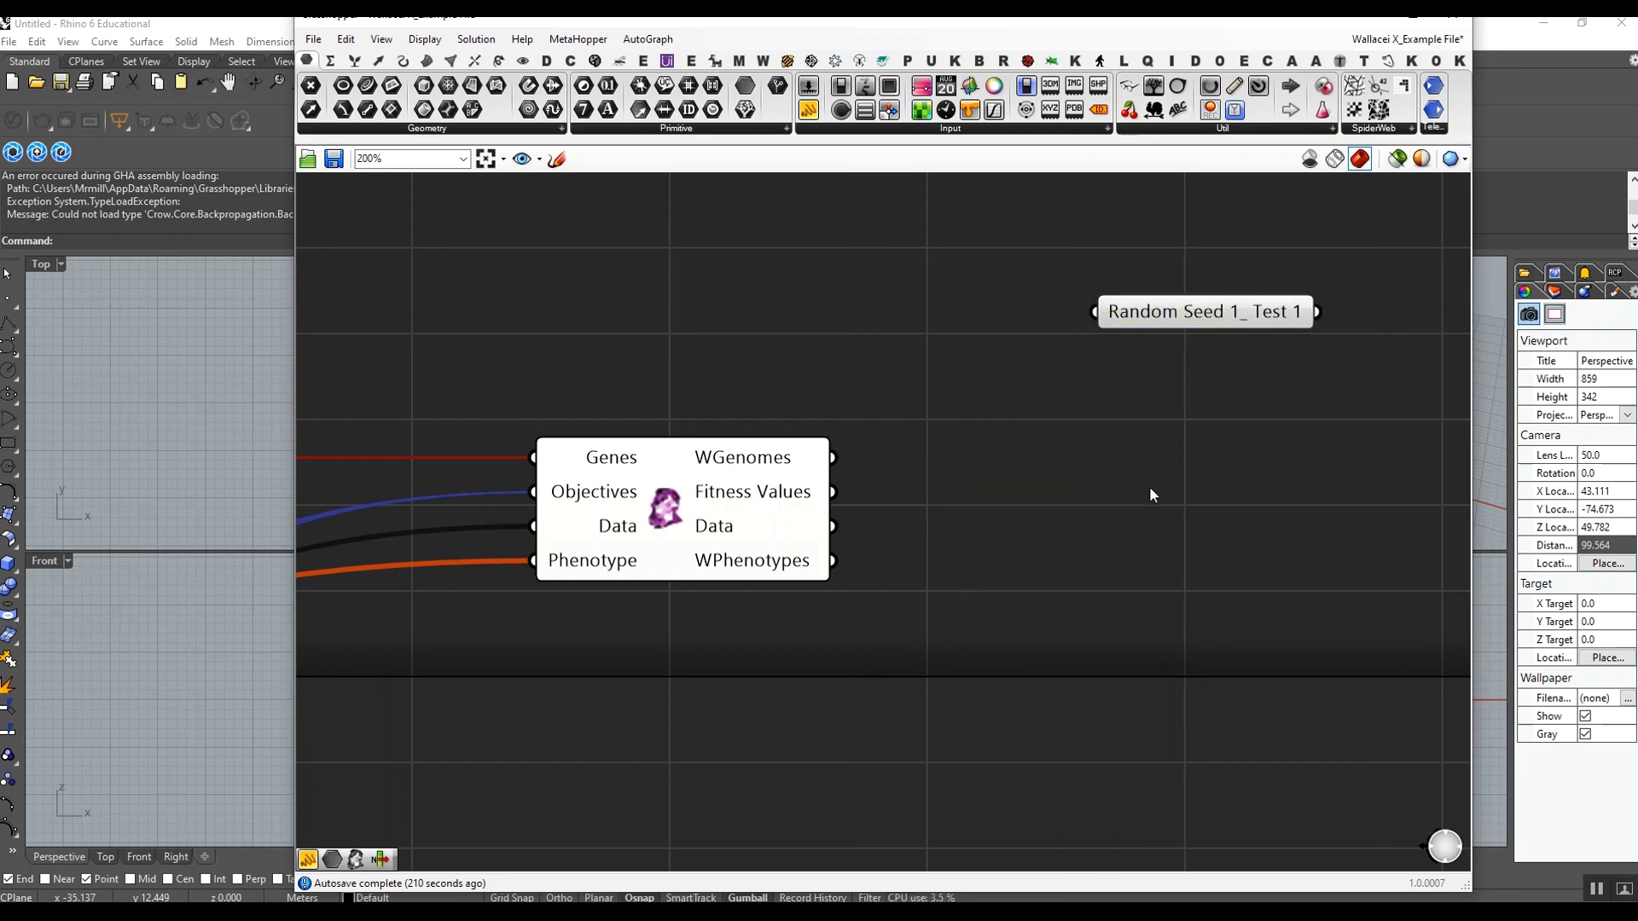
right_drag(1078, 500, 1040, 499)
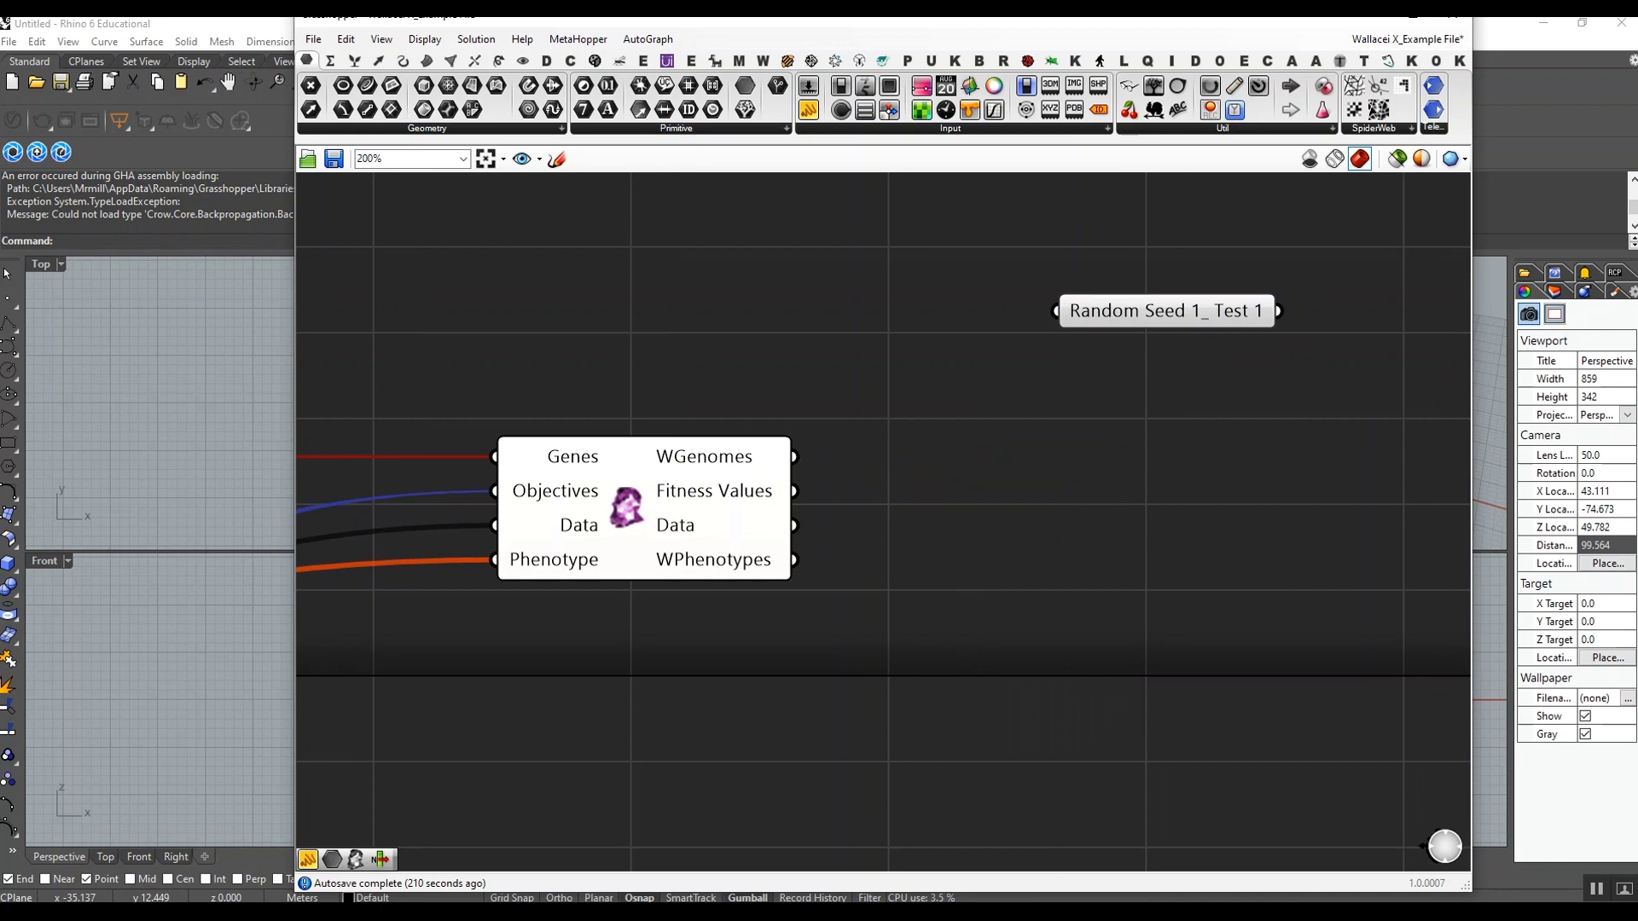
- Close the finished Wallacei X window and reopen the interface from its component for a fresh run
mouse_move(1365, 911)
click(1380, 838)
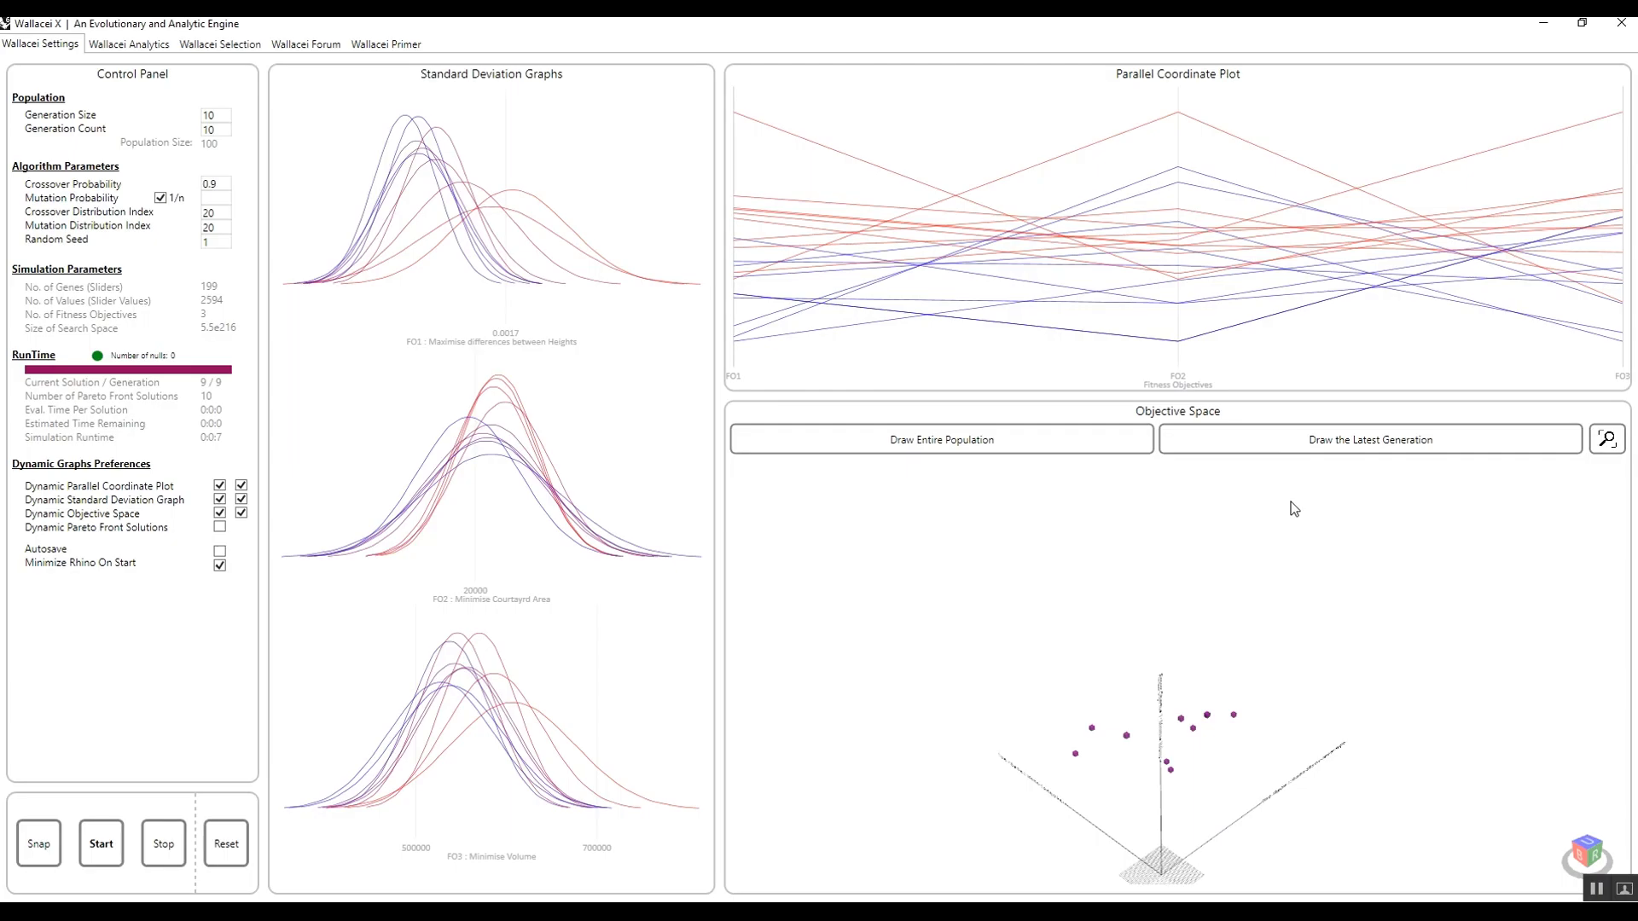
click(1620, 26)
double_click(665, 515)
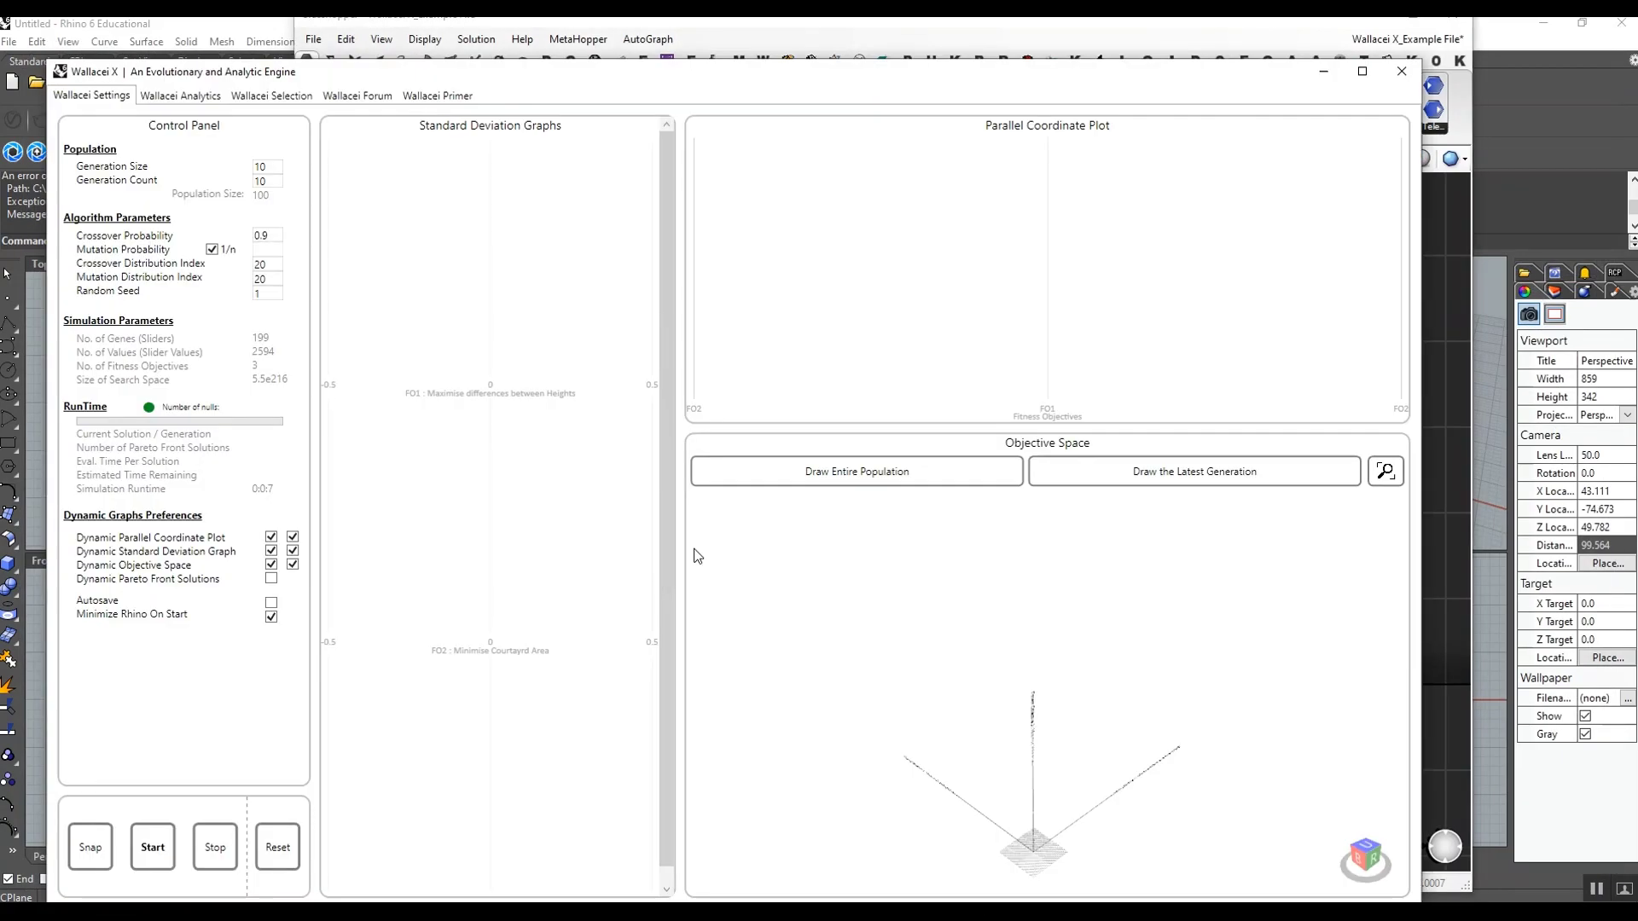
drag(309, 76, 317, 56)
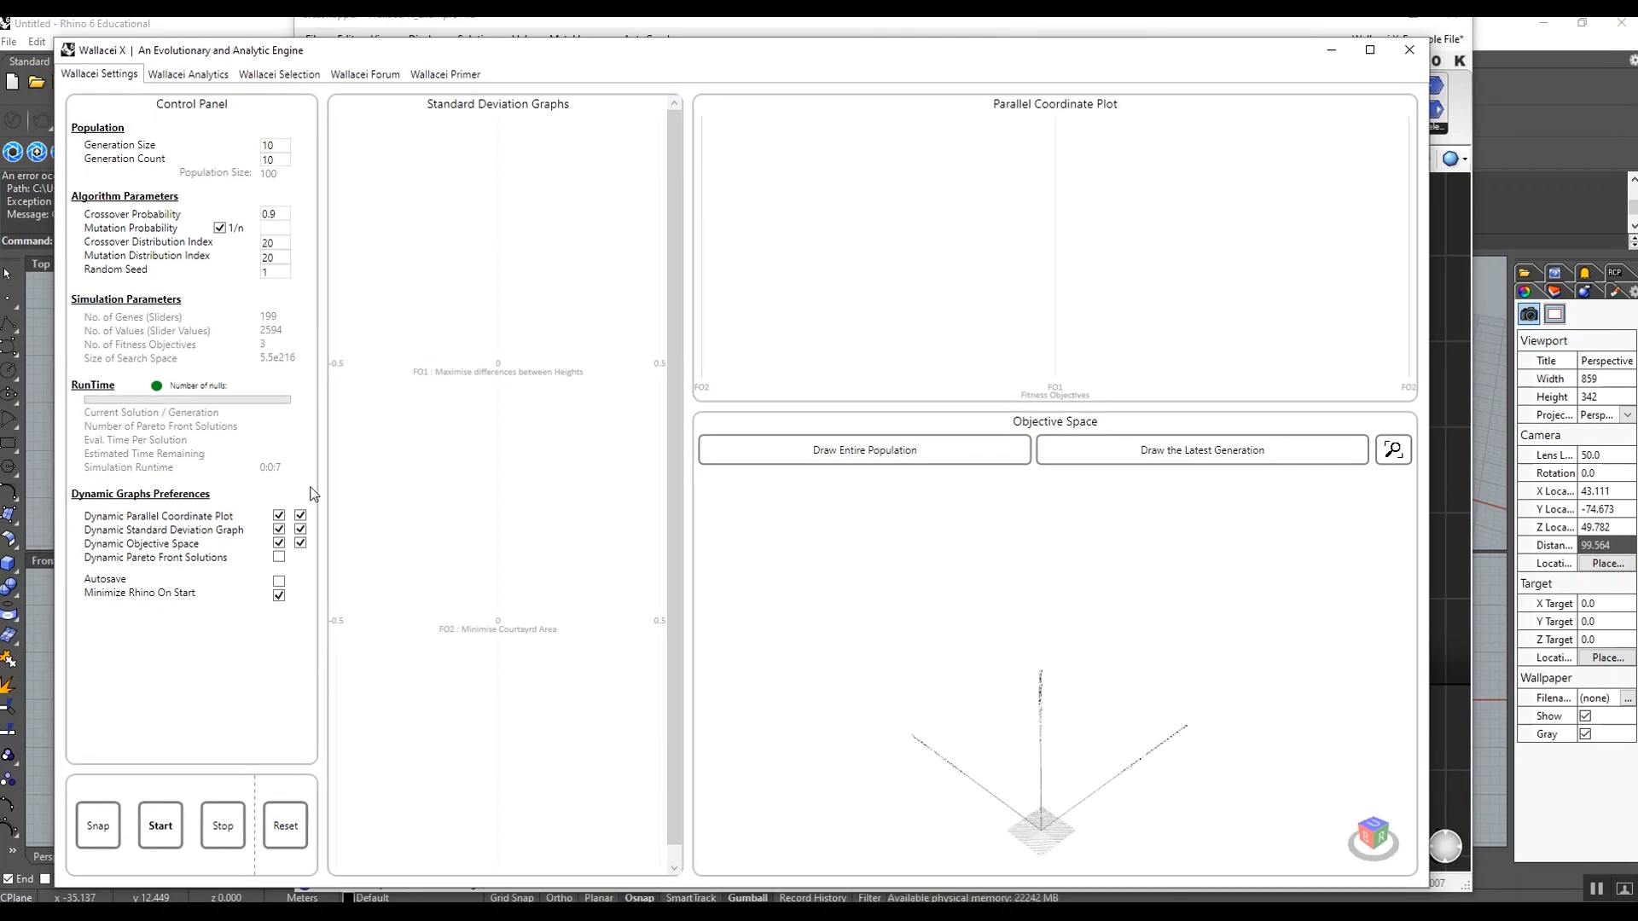
- Run the simulation again with unchanged settings, maximize its window and dismiss the finish message
click(159, 827)
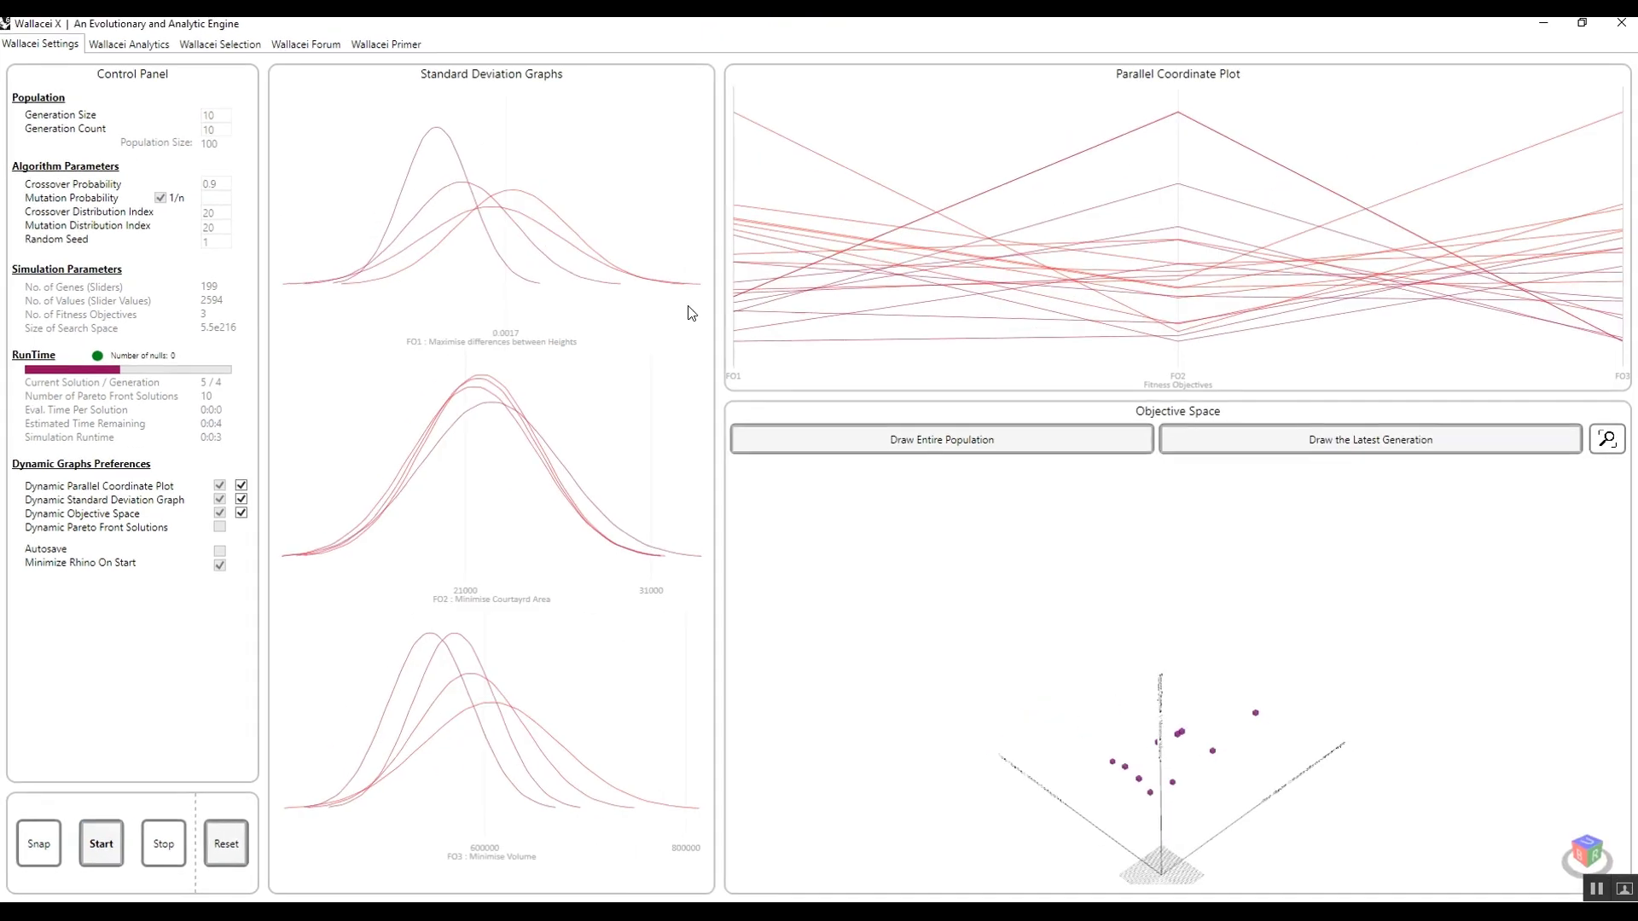
double_click(1160, 58)
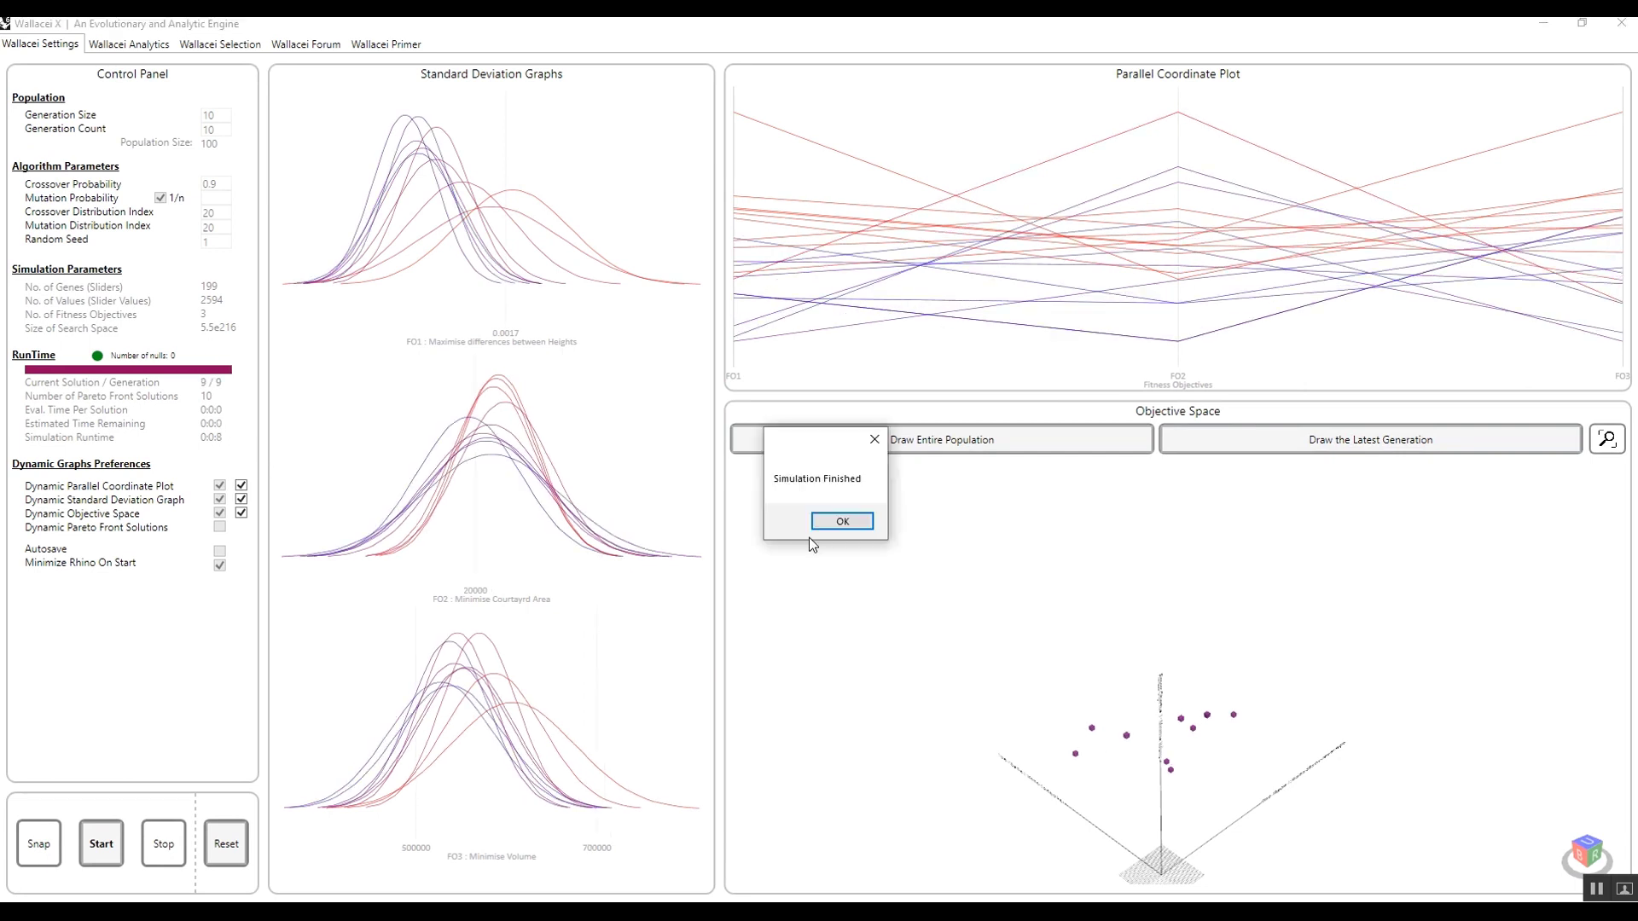
click(843, 522)
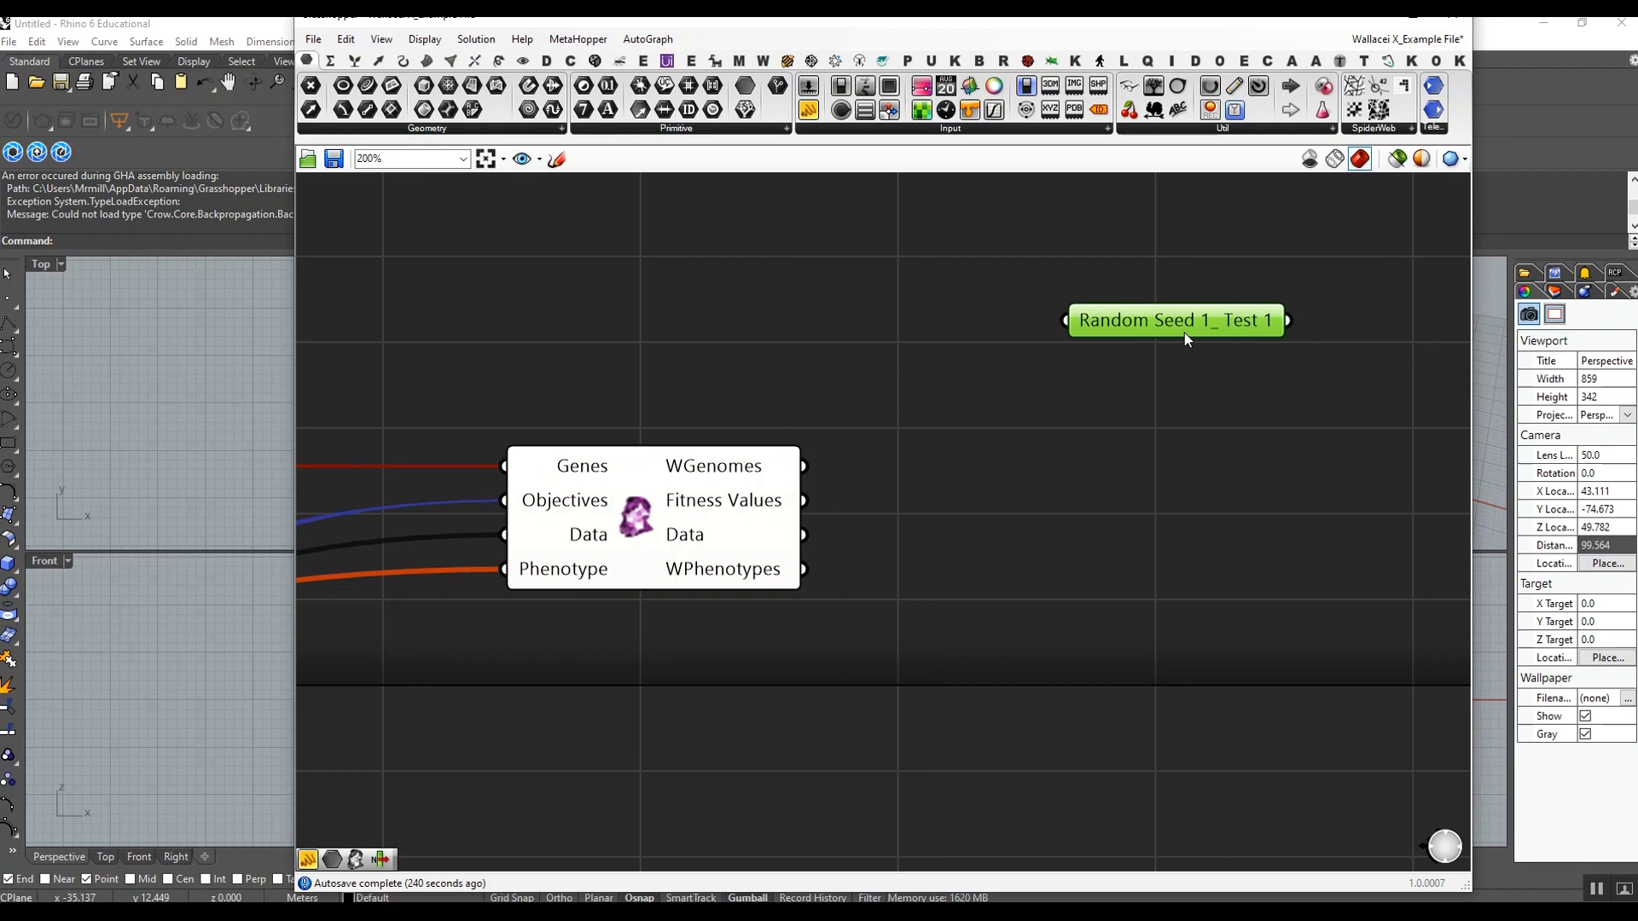
- Copy the Random Seed 1_ Test 1 parameter to a spot below the original and clear the copy's values
alt+drag(1182, 328, 1145, 475)
right_click(1133, 466)
click(1248, 722)
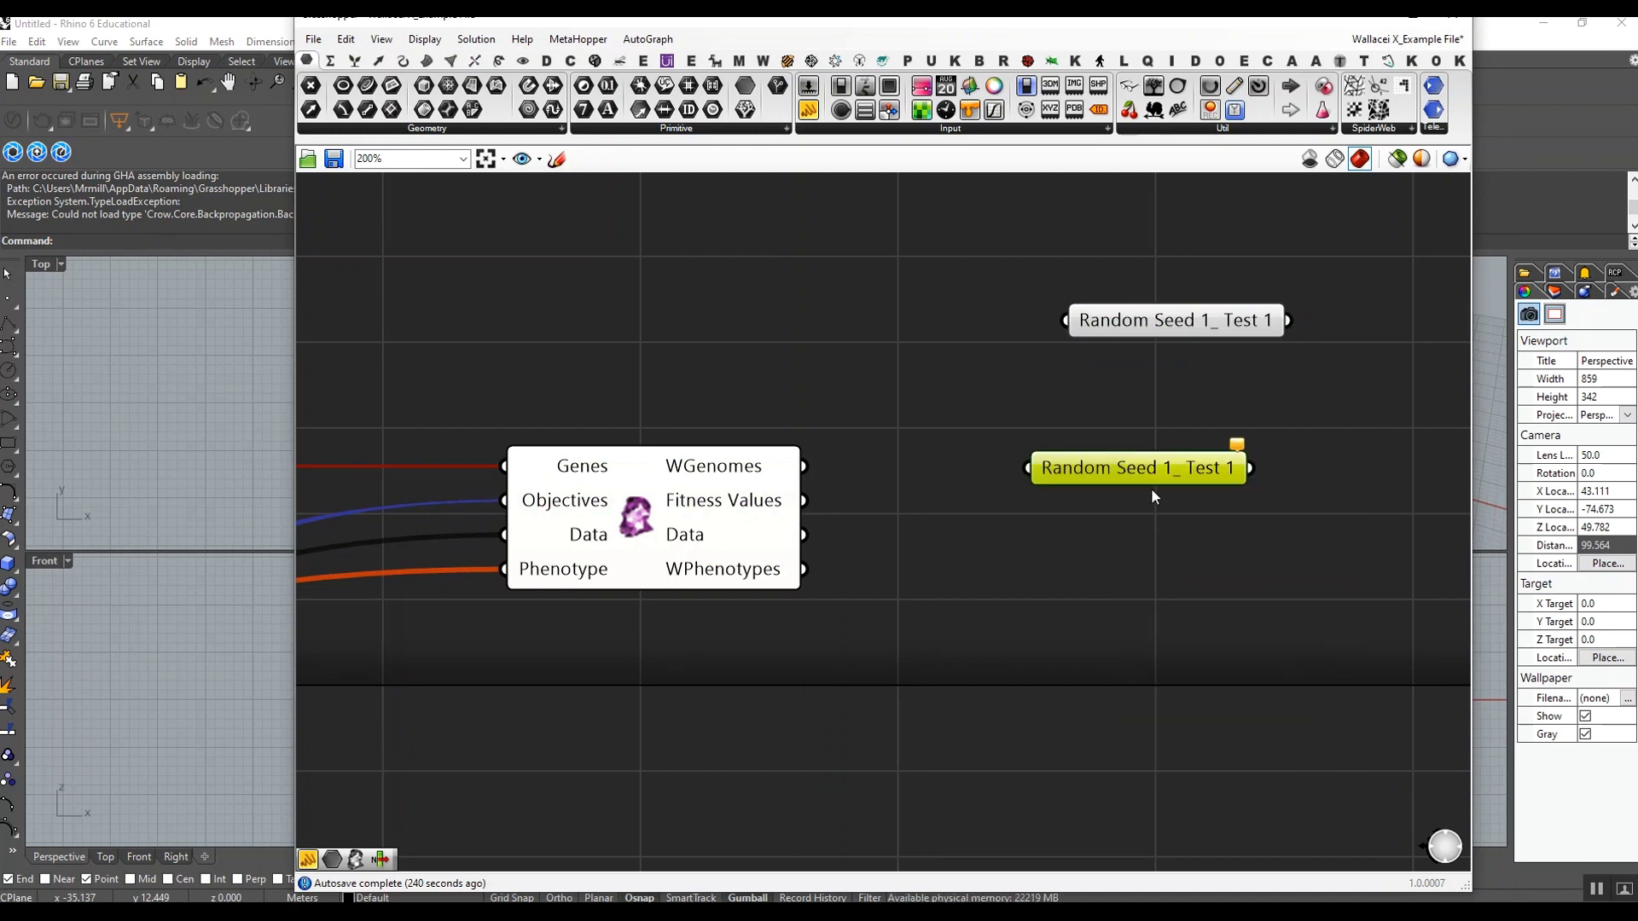
- Rename the copied parameter as "Random Seed 1_ Test 2"
right_click(1153, 471)
key(BackSpace)
text(2)
key(Return)
- Connect the Fitness Values output to the Random Seed 1_ Test 2 parameter and internalise the data in it
drag(805, 501, 1029, 468)
right_click(1108, 474)
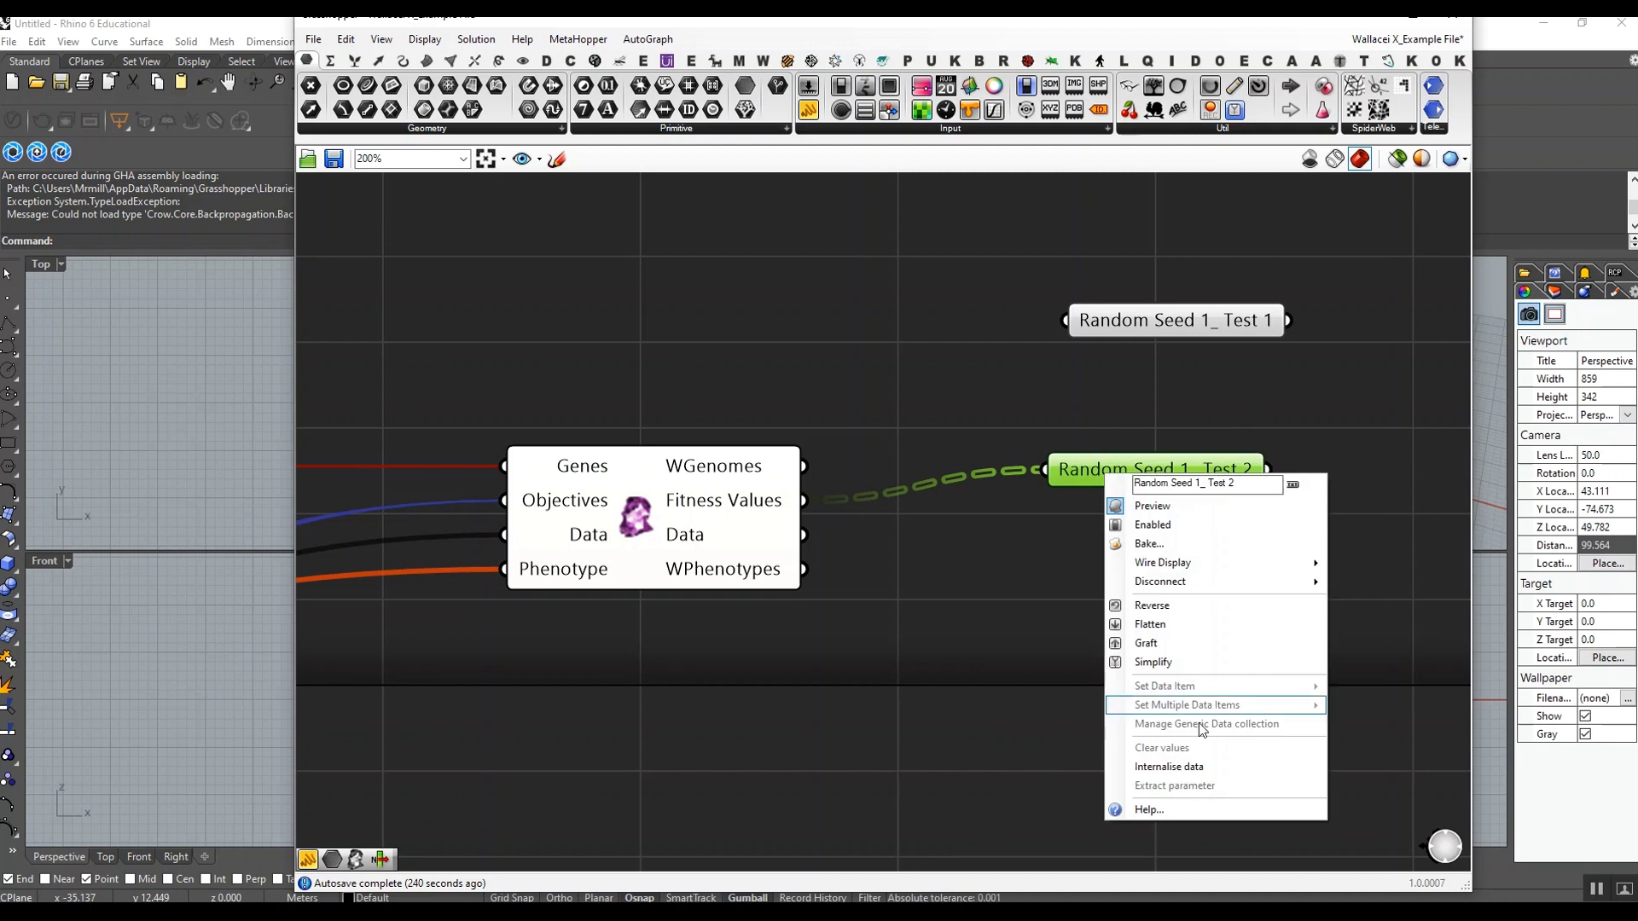
click(1203, 766)
- Left-align the Test 1 and Test 2 parameters and move them closer to the Wallacei X component
shift+click(1159, 333)
click(1156, 292)
drag(1156, 316, 1088, 429)
right_drag(1340, 463, 1131, 427)
scroll(1095, 444, down, 1)
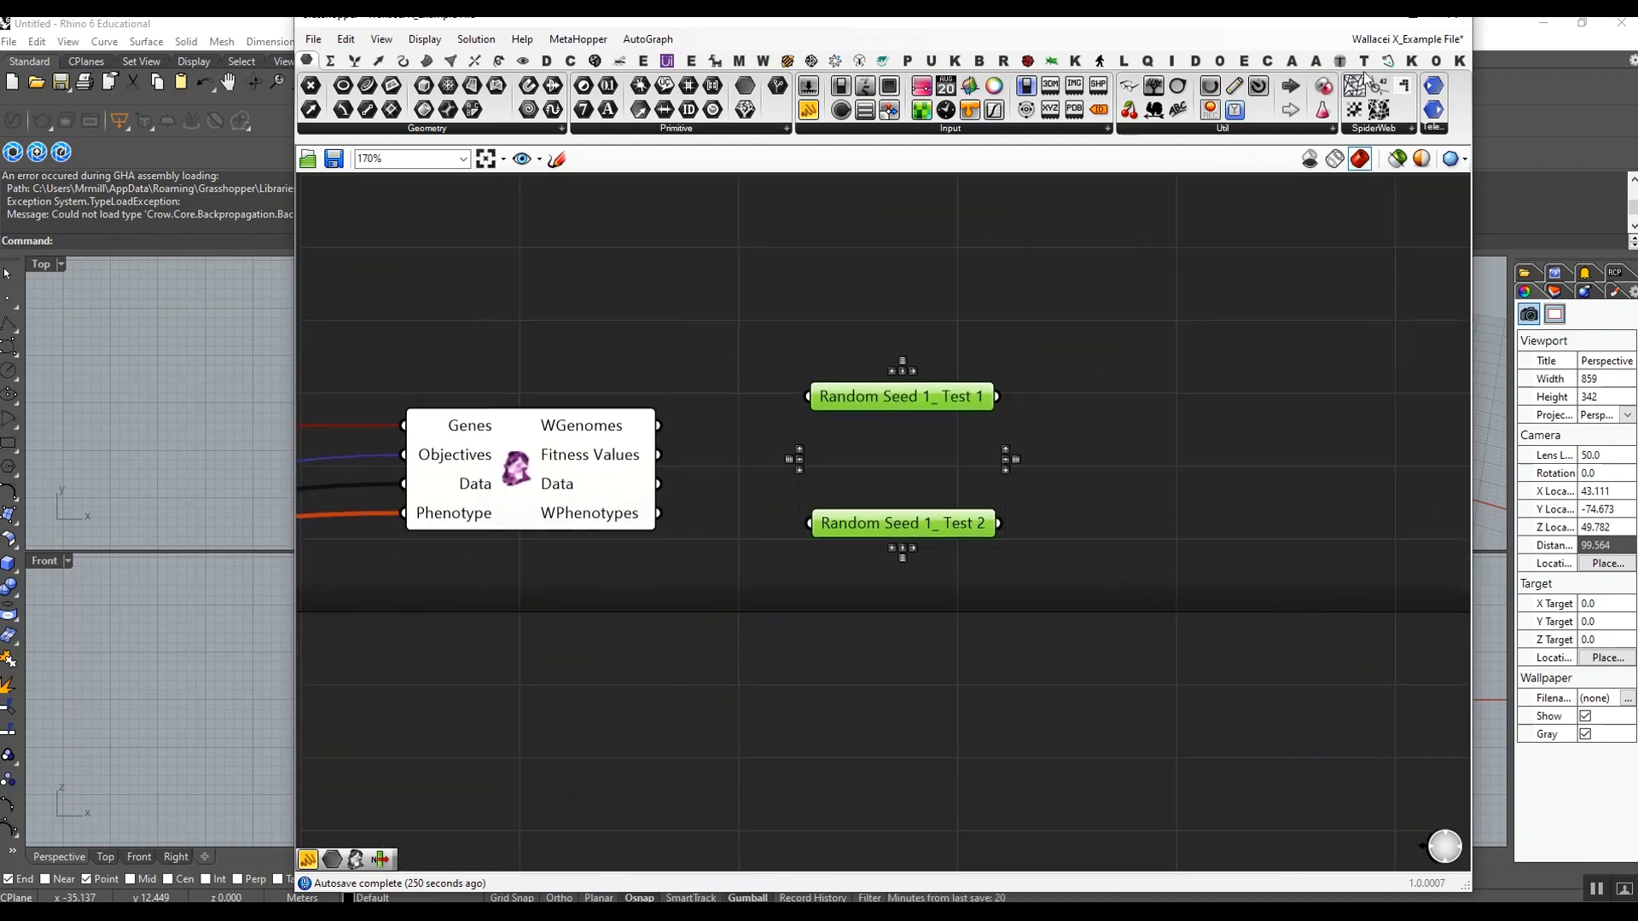
- Maximize the Grasshopper window and add a List Item component beyond the two Random Seed parameters
click(1419, 19)
right_drag(772, 529, 922, 545)
scroll(930, 537, up, 1)
click(1002, 518)
double_click(1000, 518)
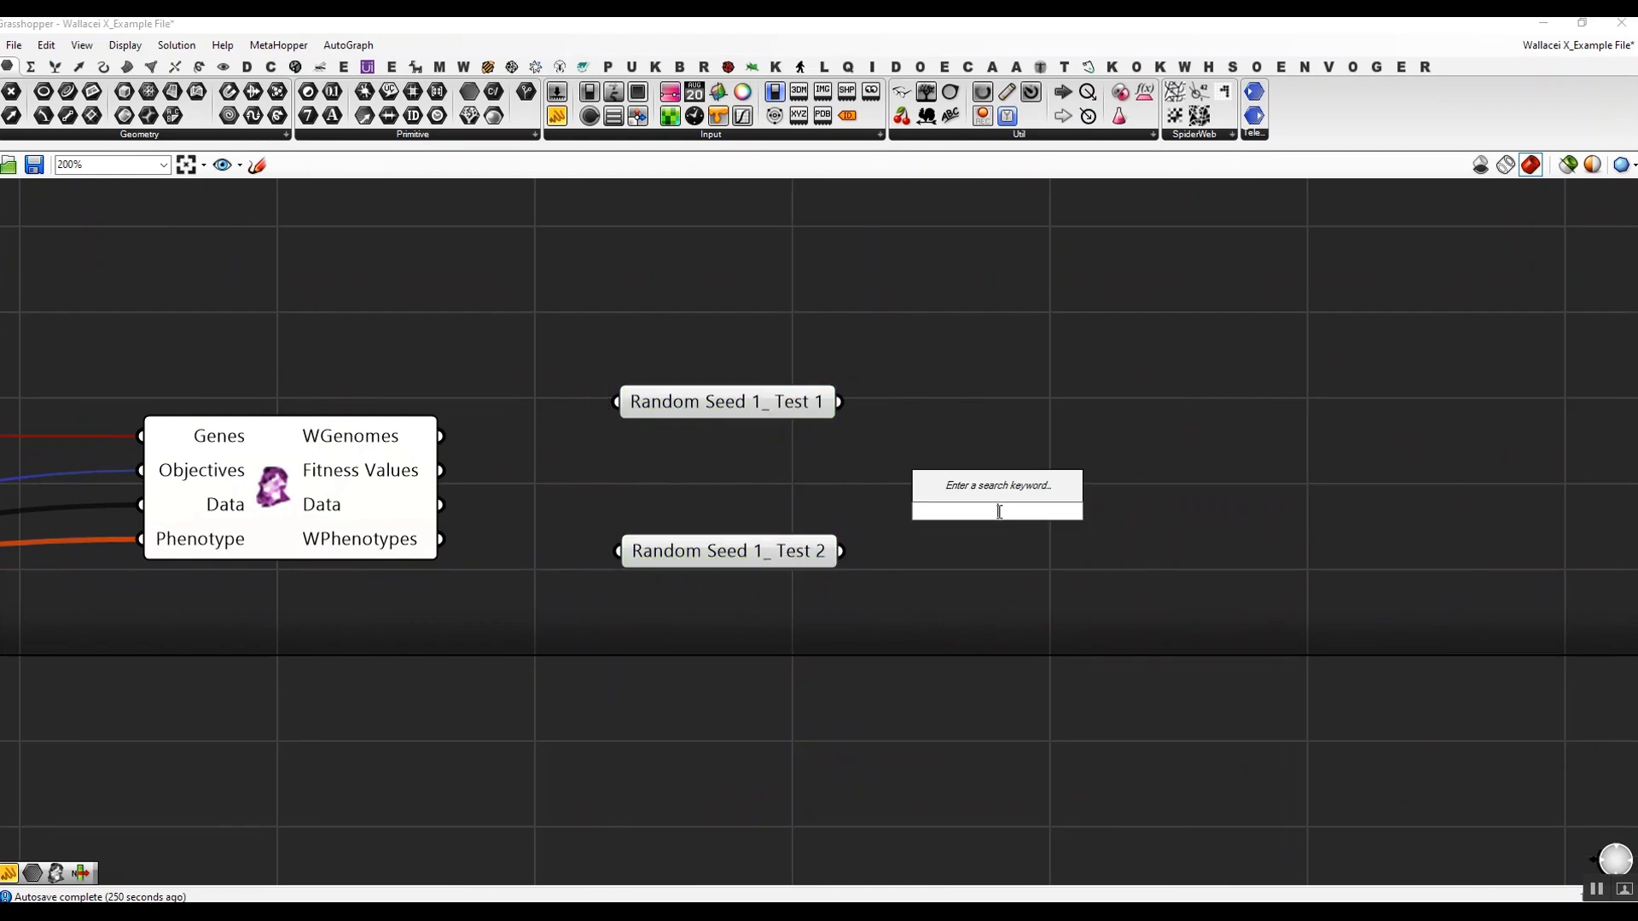
text(list item)
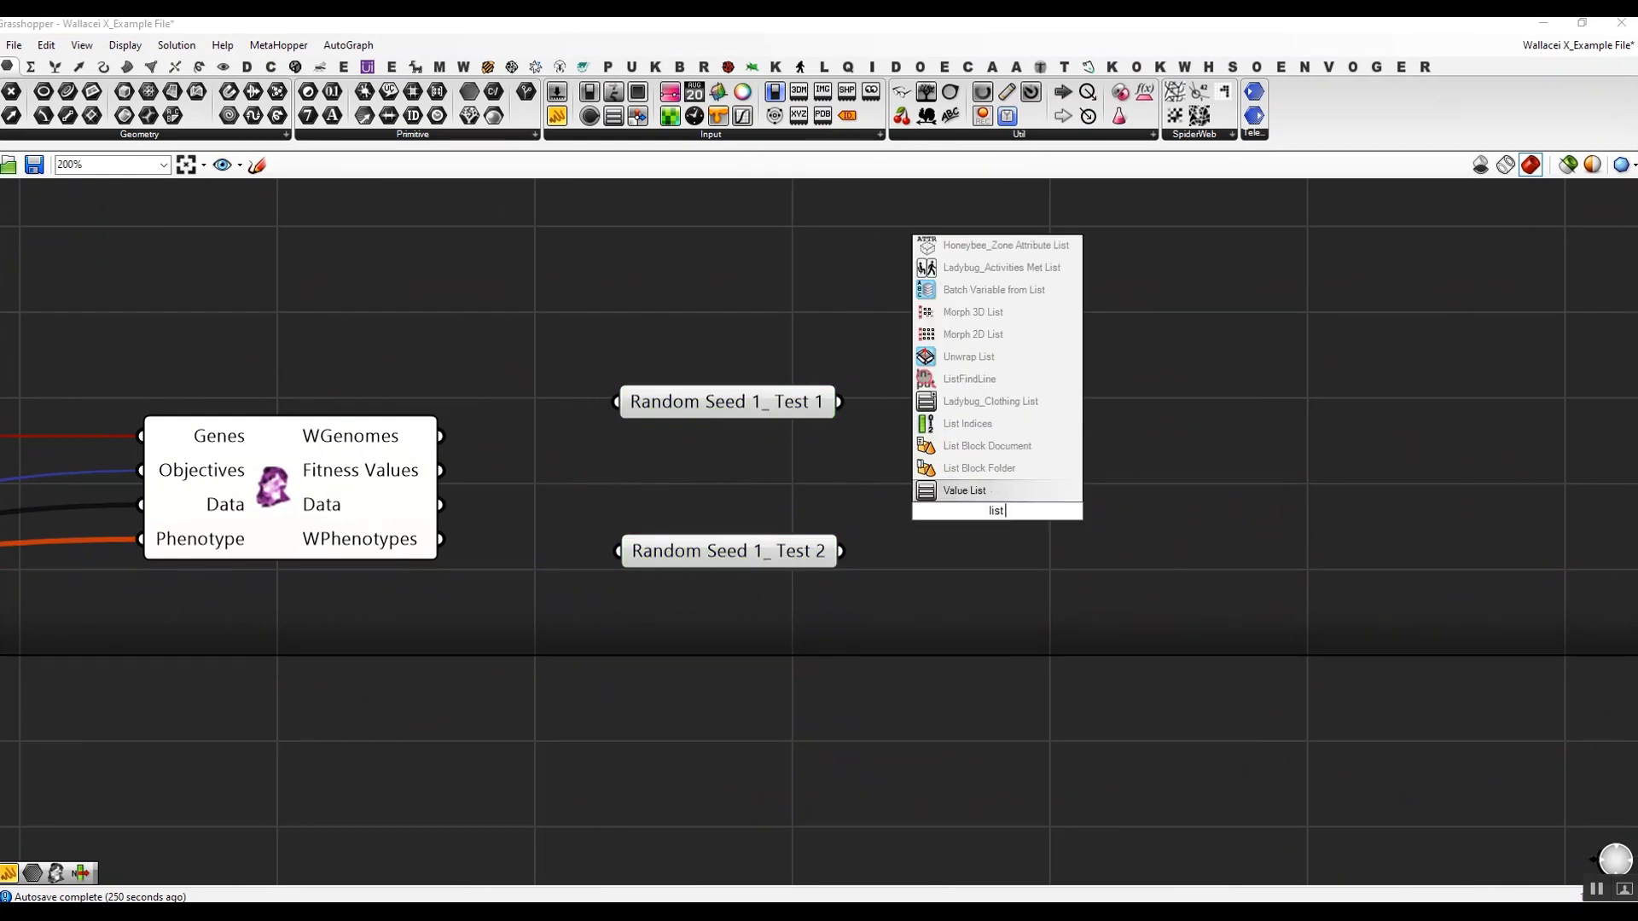
key(Return)
drag(1002, 519, 1049, 455)
- Connect Random Seed 1_ Test 1 to the List Item's list input, and copy the component below for Random Seed 1_ Test 2
drag(839, 402, 985, 413)
alt+drag(1067, 447, 1073, 576)
drag(944, 550, 993, 543)
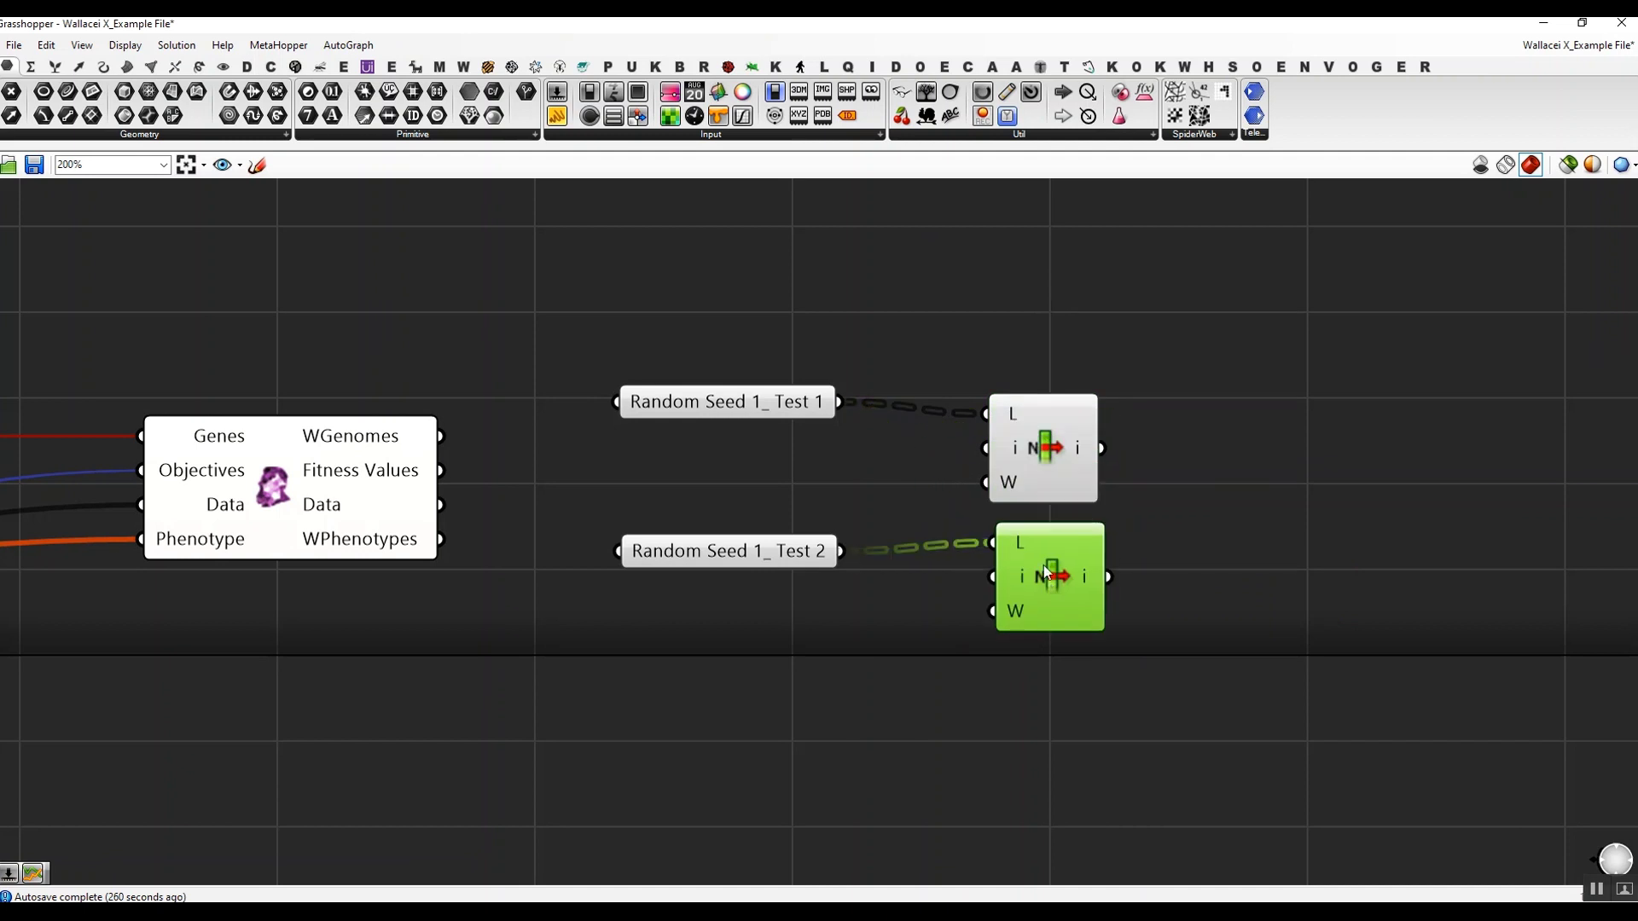
- Add a number slider from 0 to 3, set it to 0, and connect it to the index inputs of both List Items
double_click(793, 675)
text(0<3)
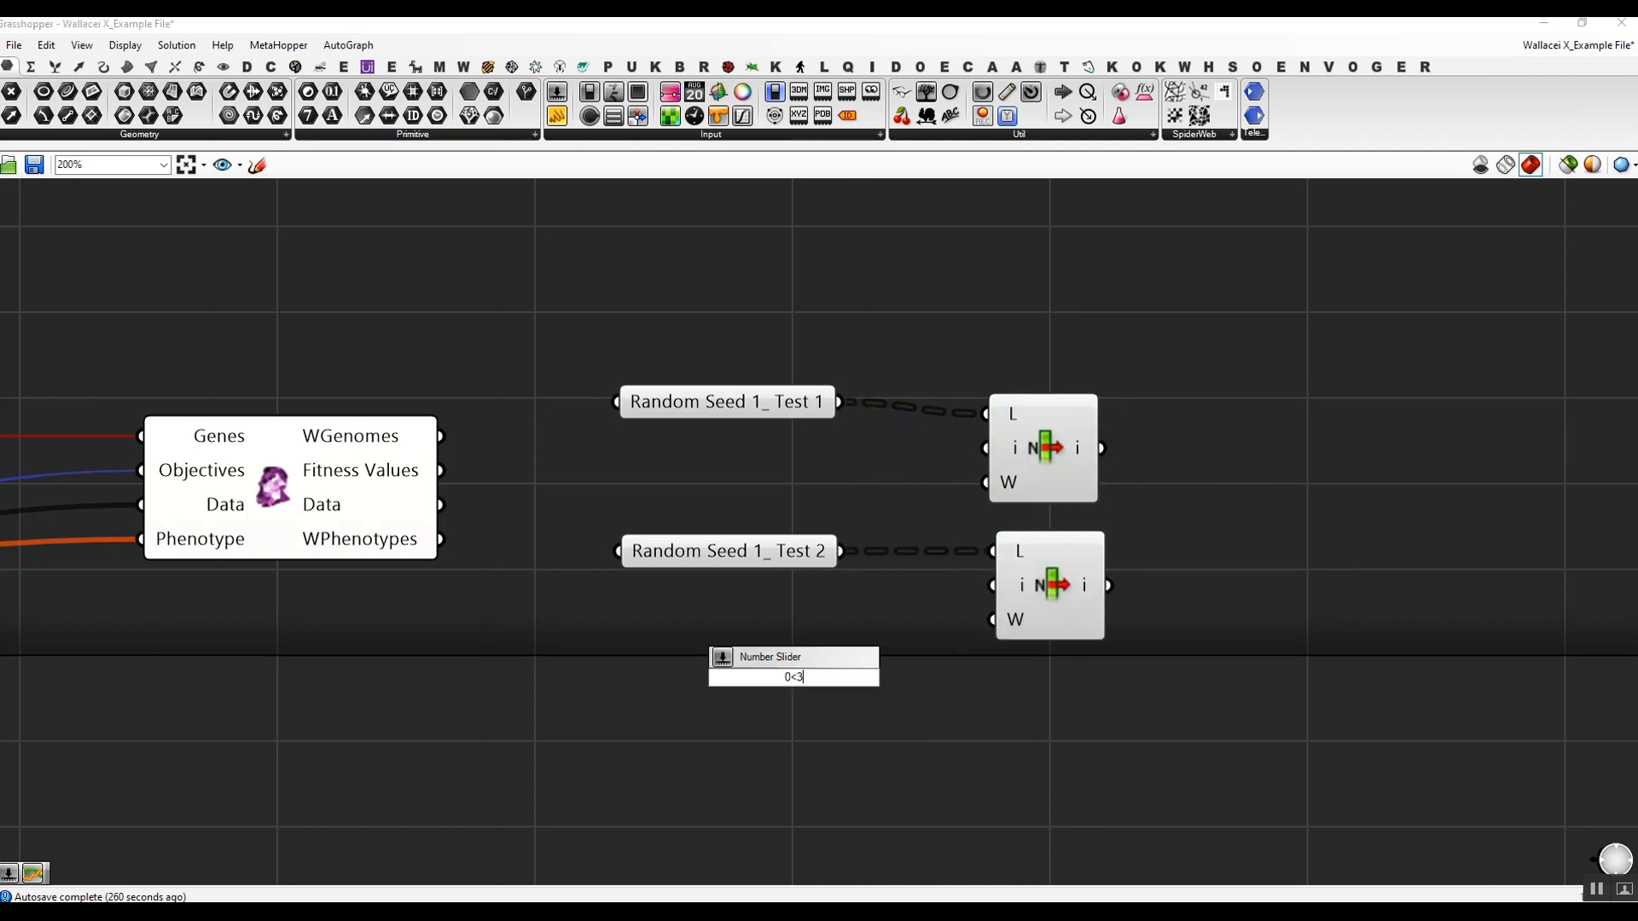
key(Return)
drag(815, 691, 760, 621)
mouse_move(587, 476)
mouse_down()
mouse_move(754, 488)
mouse_move(587, 478)
mouse_up()
drag(779, 475, 985, 448)
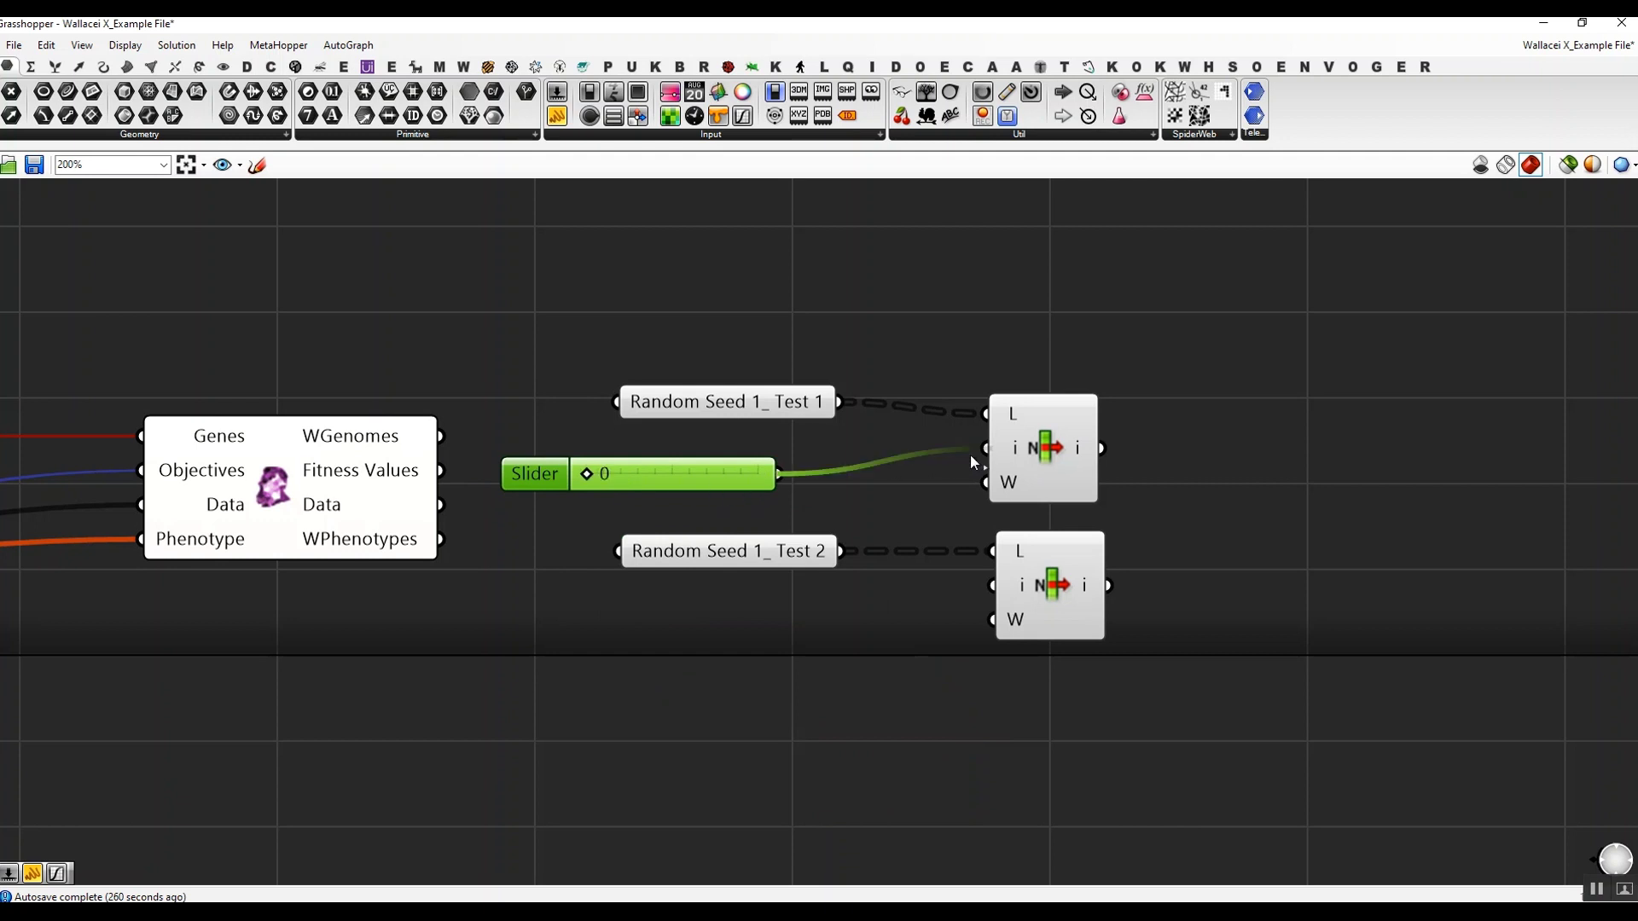
drag(804, 474, 992, 586)
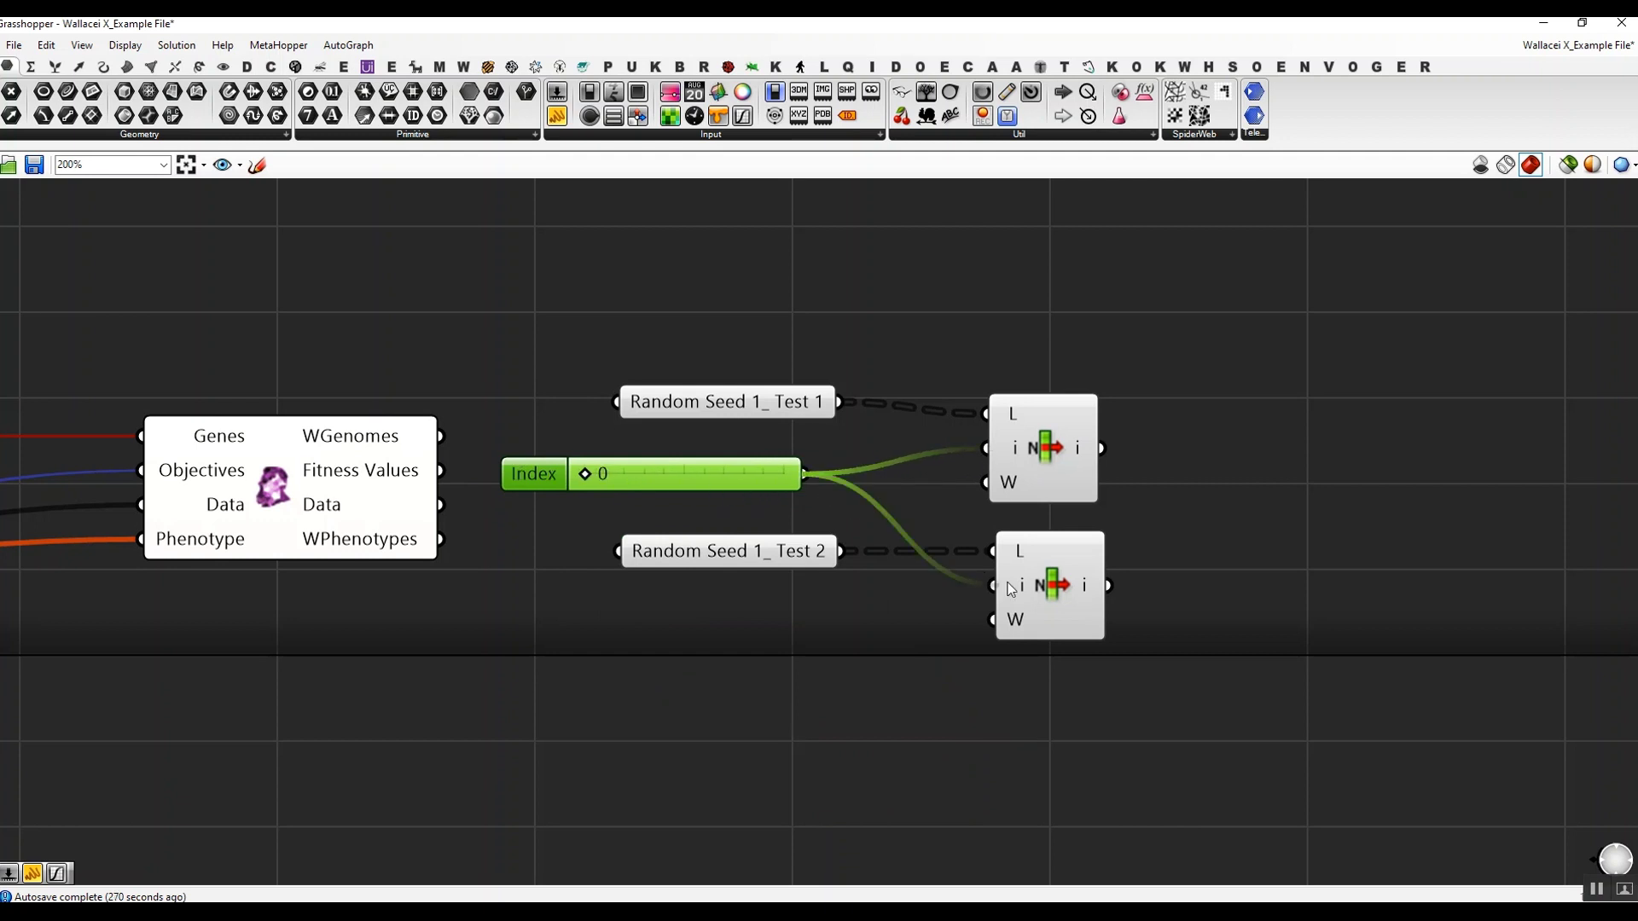
- Flatten the item outputs of both List Item components and left-align the two components
right_drag(1006, 520, 889, 525)
mouse_move(966, 454)
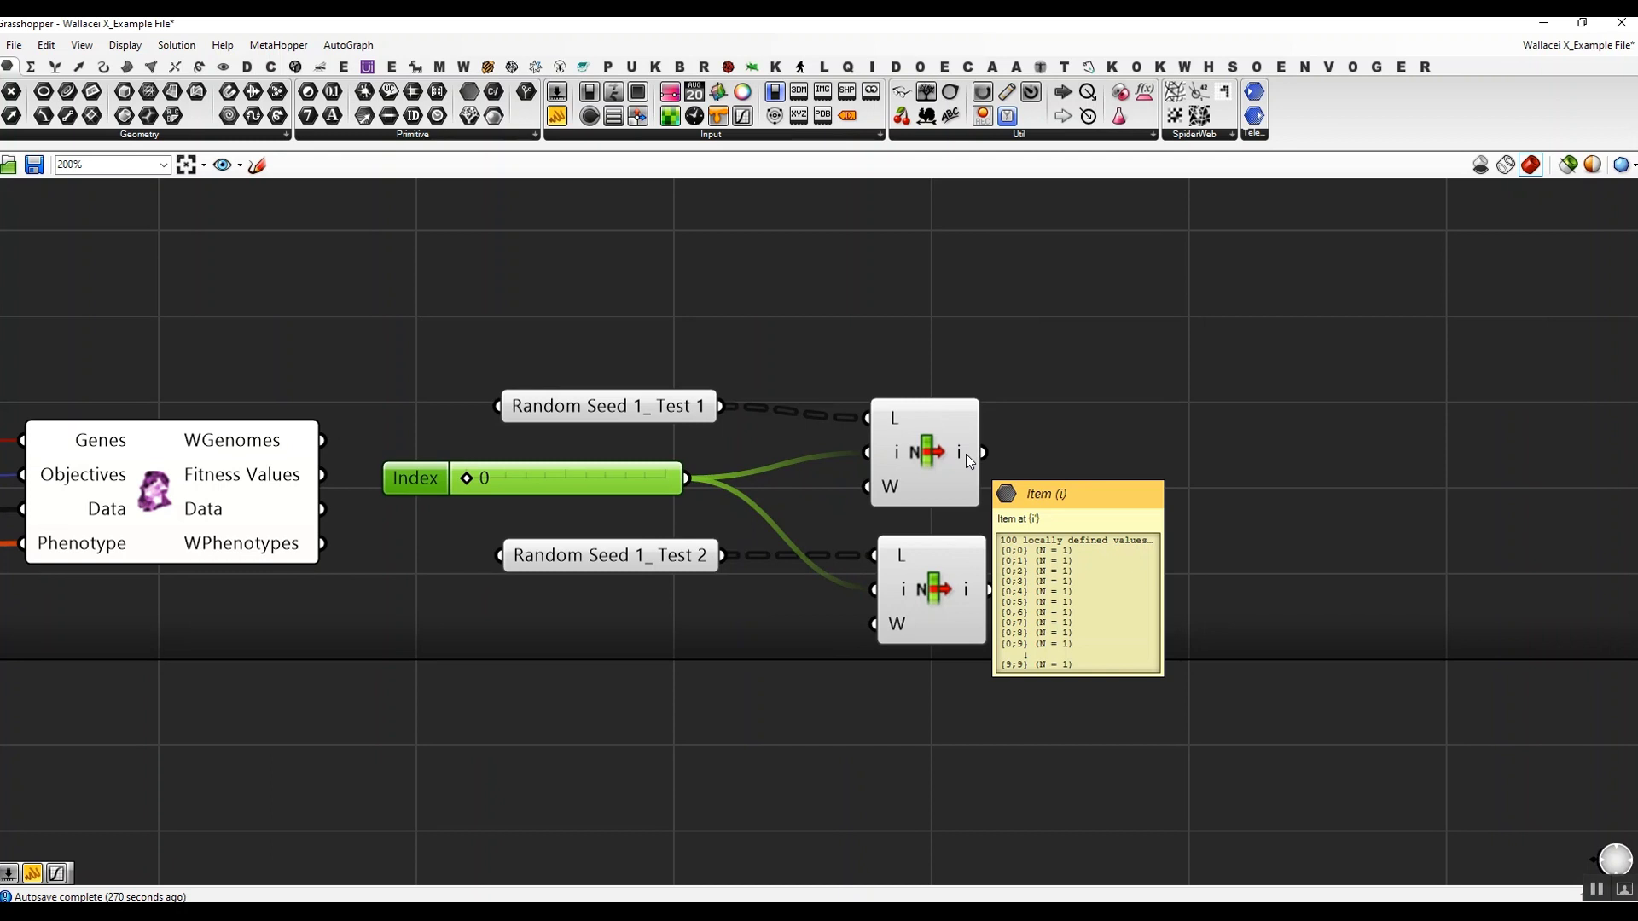
right_click(966, 454)
click(1000, 526)
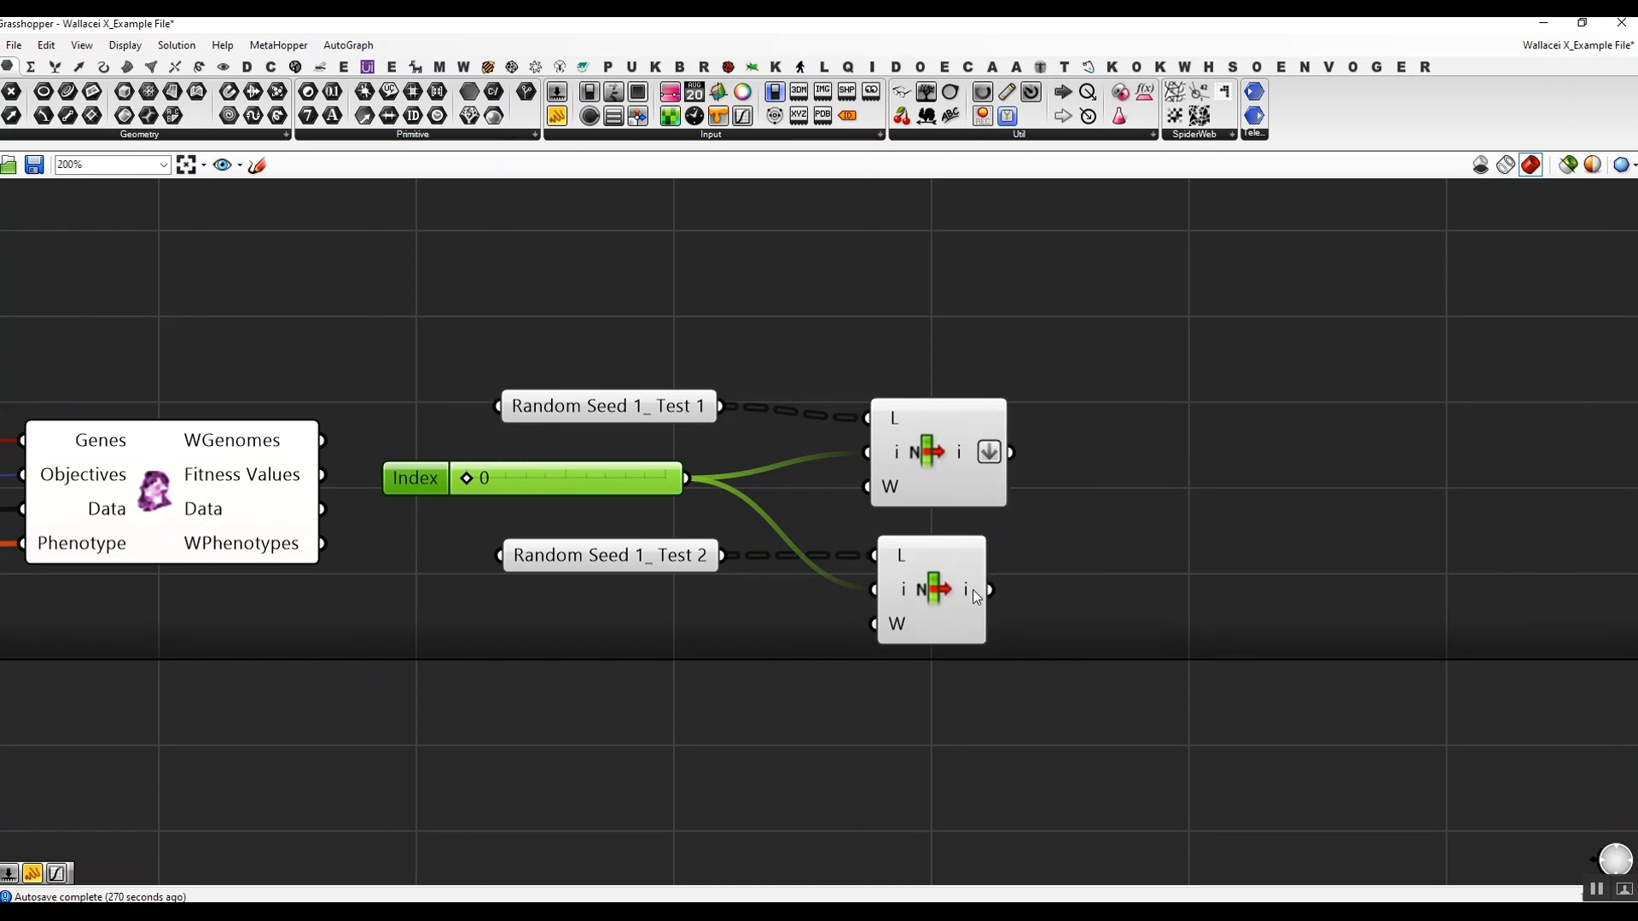
right_click(976, 595)
click(1007, 669)
drag(1144, 680, 913, 365)
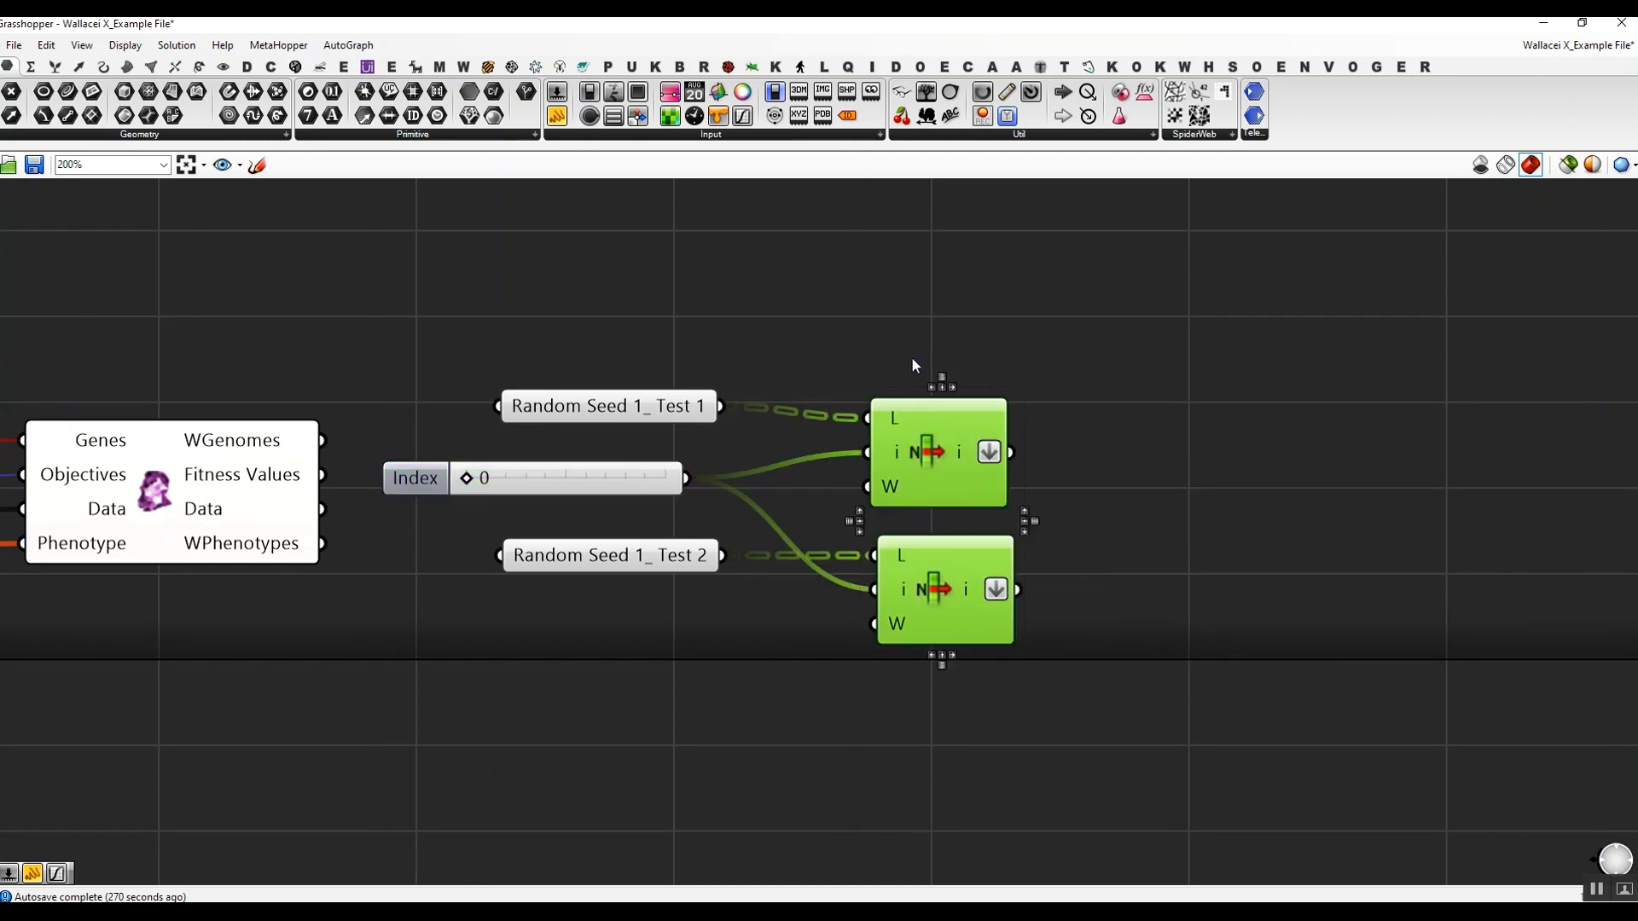
- Add a Quick Graph to the canvas beside the upper List Item component
right_drag(1159, 408, 1134, 406)
double_click(1137, 401)
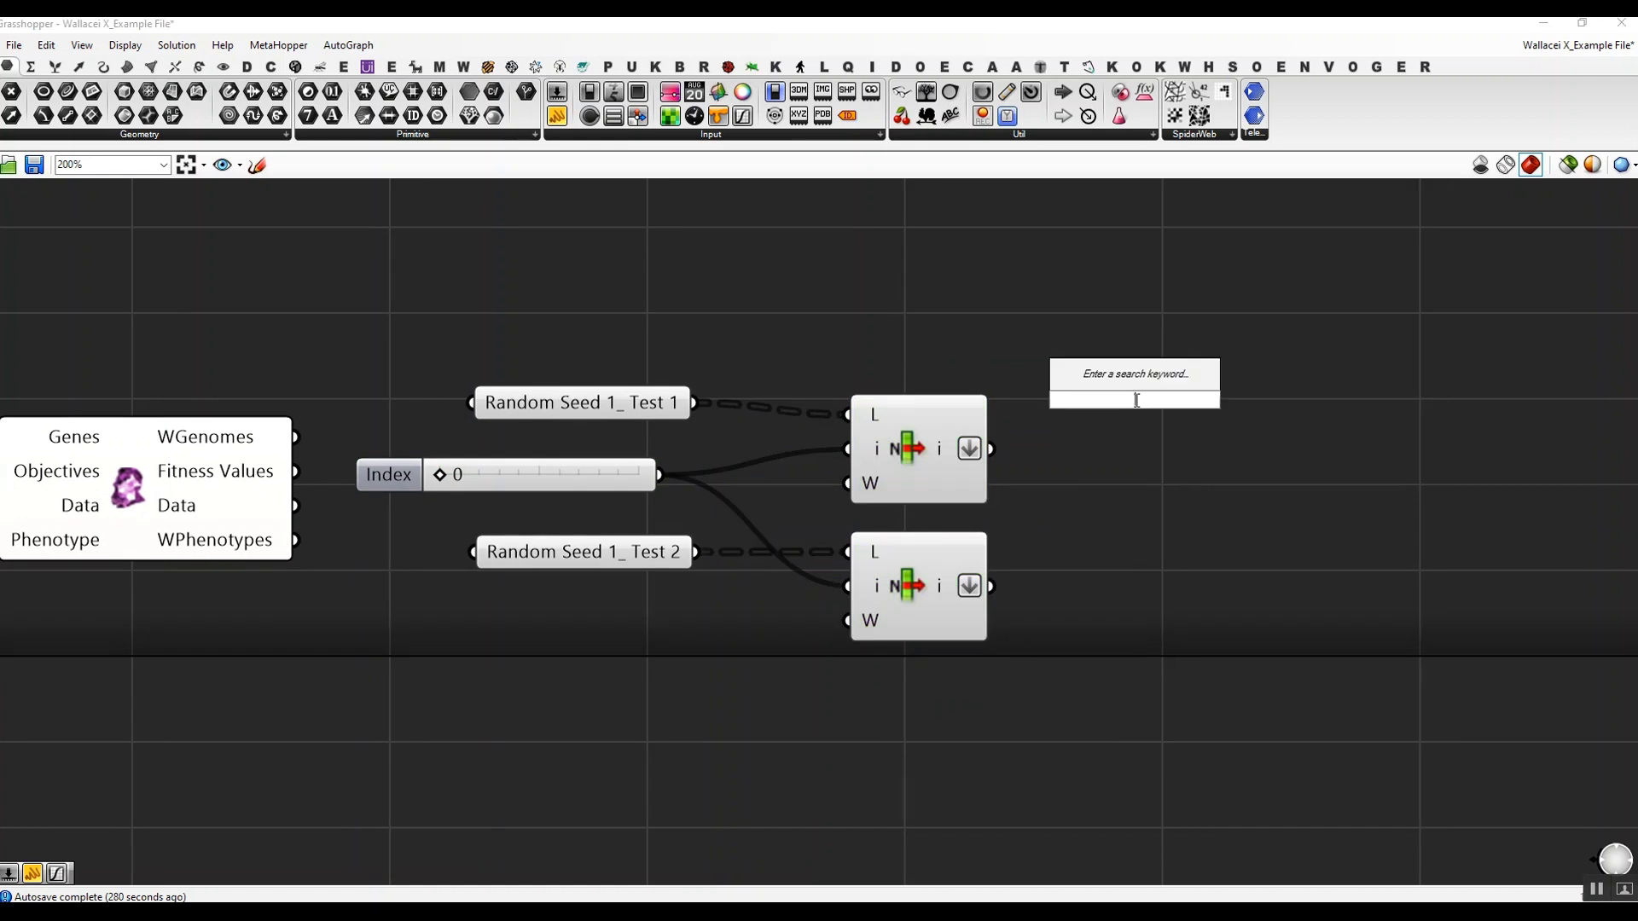
text(graph)
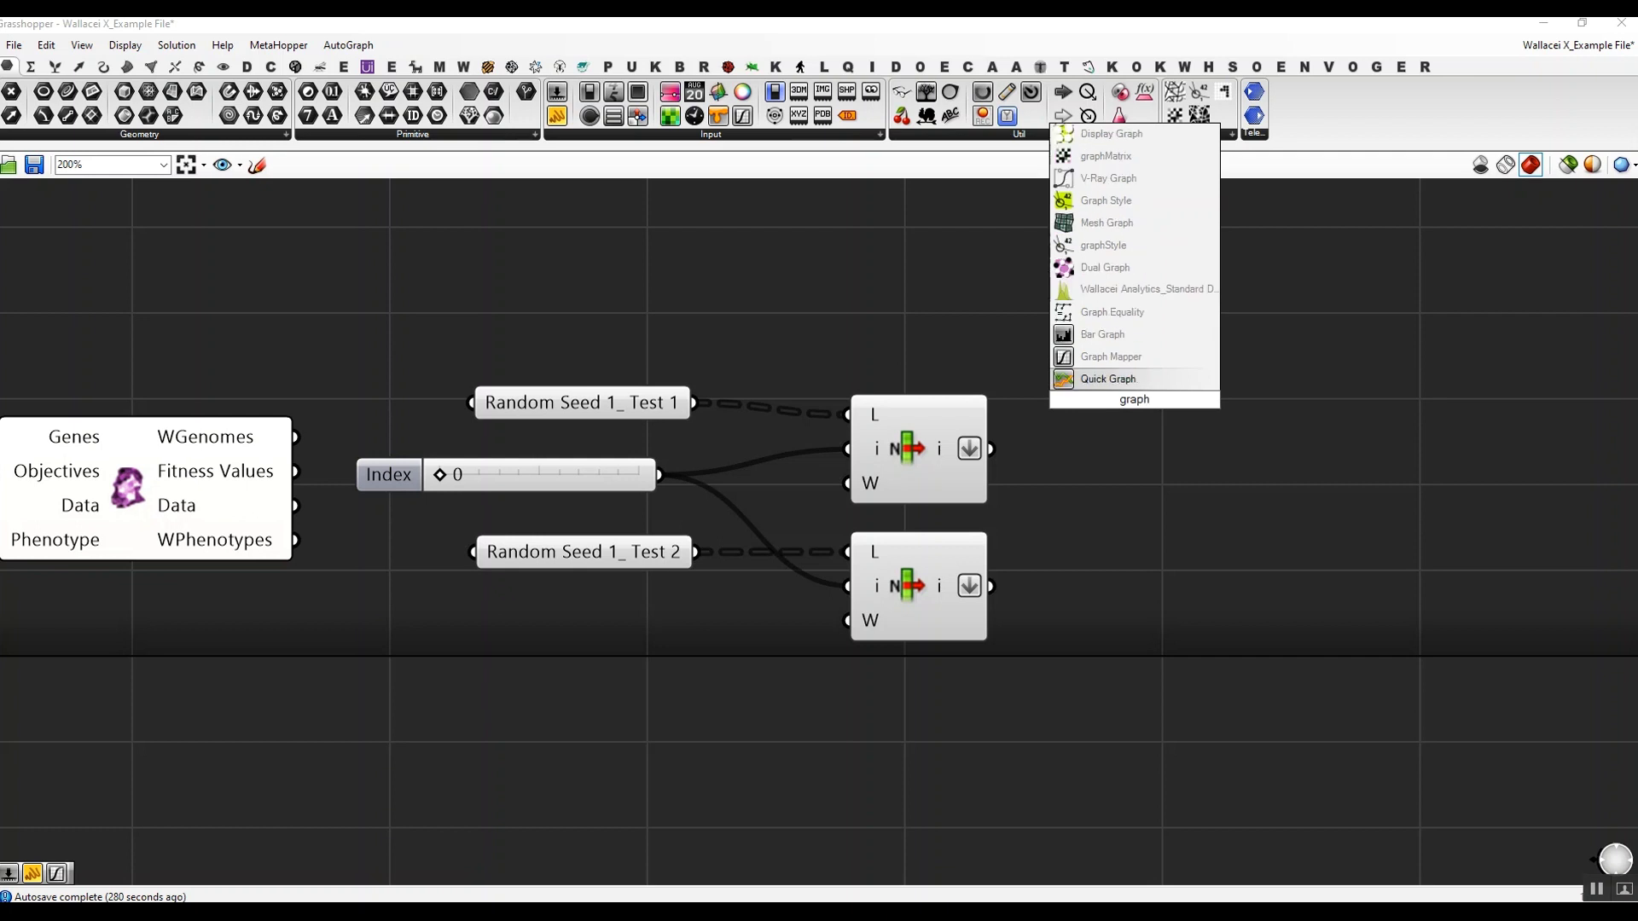
click(1132, 378)
drag(1156, 427, 1249, 418)
- Connect the upper List Item's output to the Quick Graph and enlarge the graph to a wide panel
right_drag(1057, 458, 1011, 466)
drag(991, 413, 1045, 397)
scroll(832, 464, down, 3)
drag(844, 442, 1401, 471)
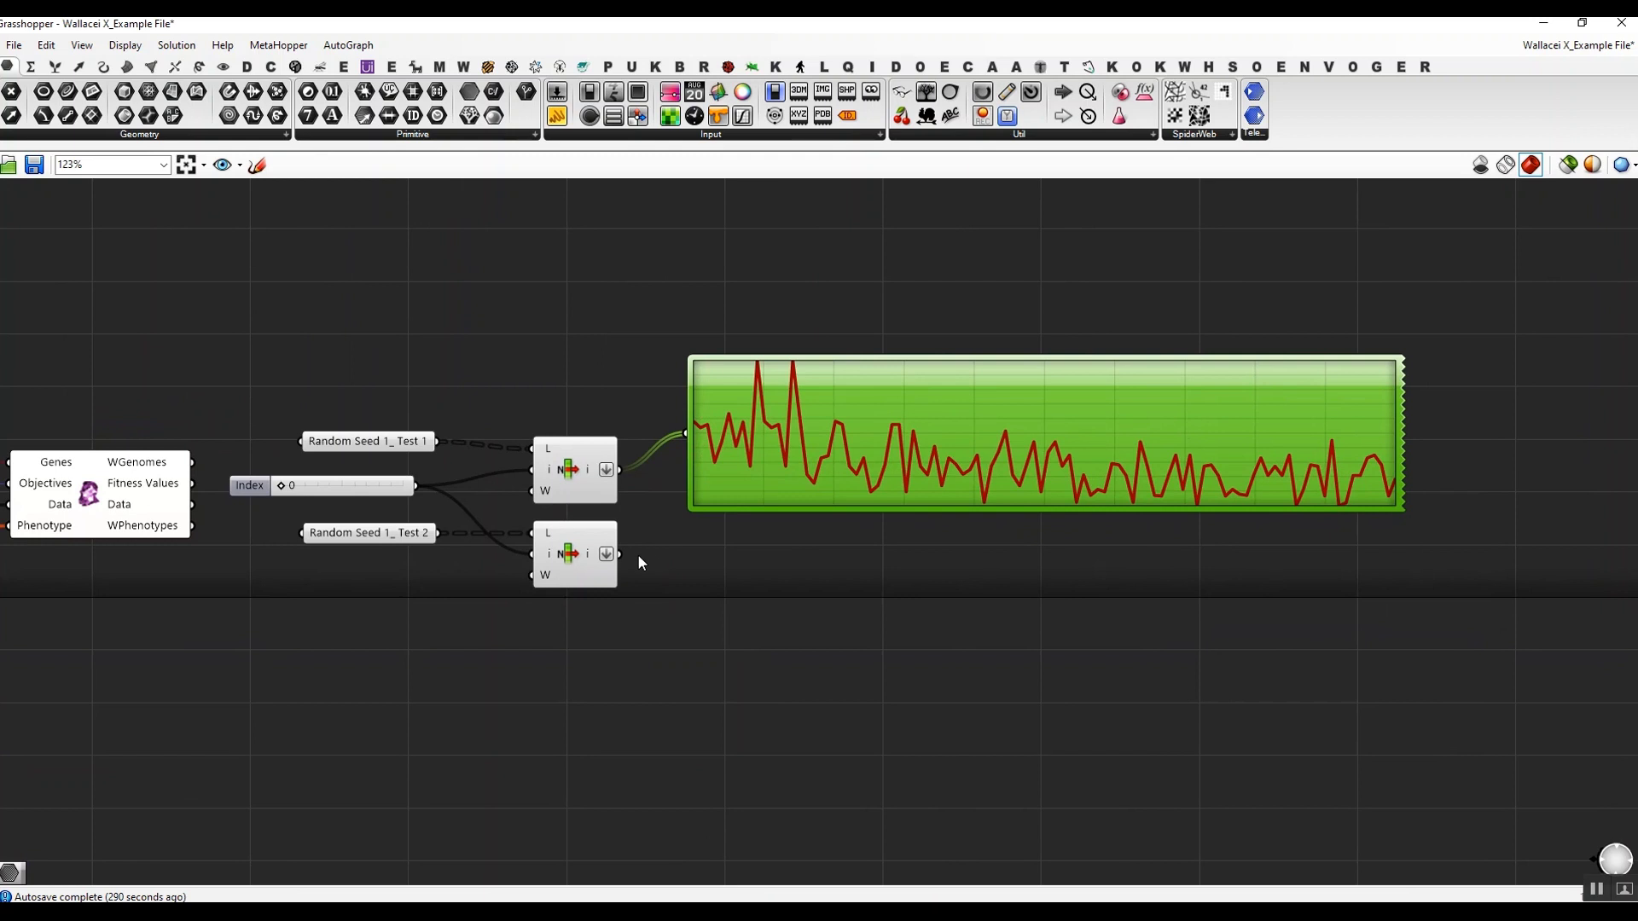
- Connect the lower List Item's output to the Quick Graph as a second source and view the graph's extreme values
shift+drag(621, 555, 682, 433)
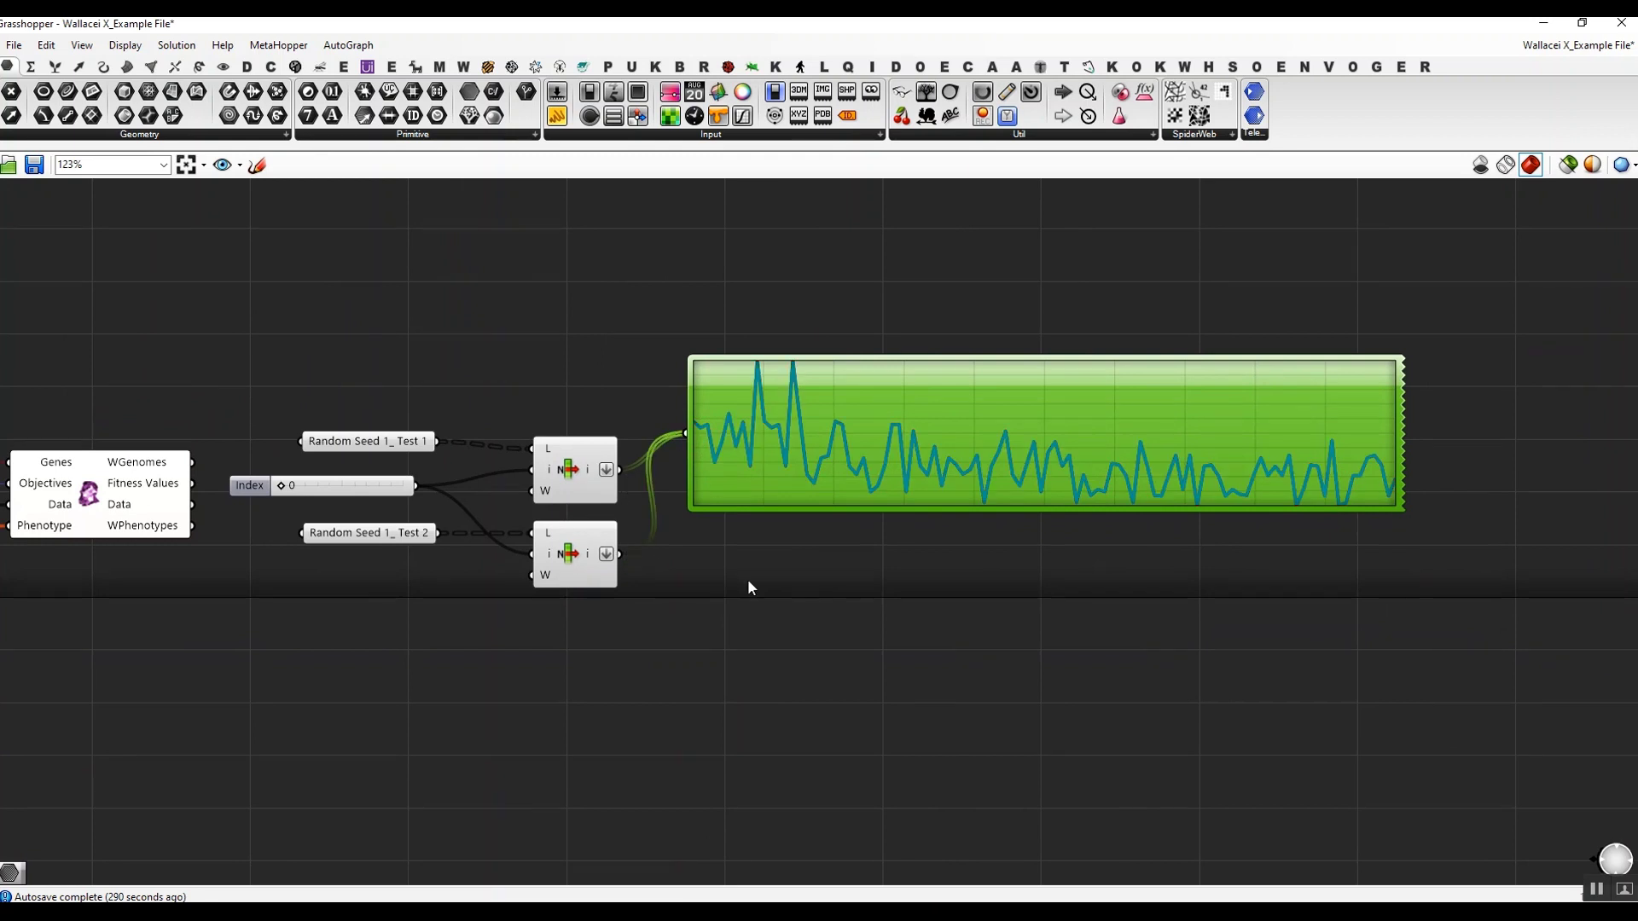
scroll(812, 565, up, 3)
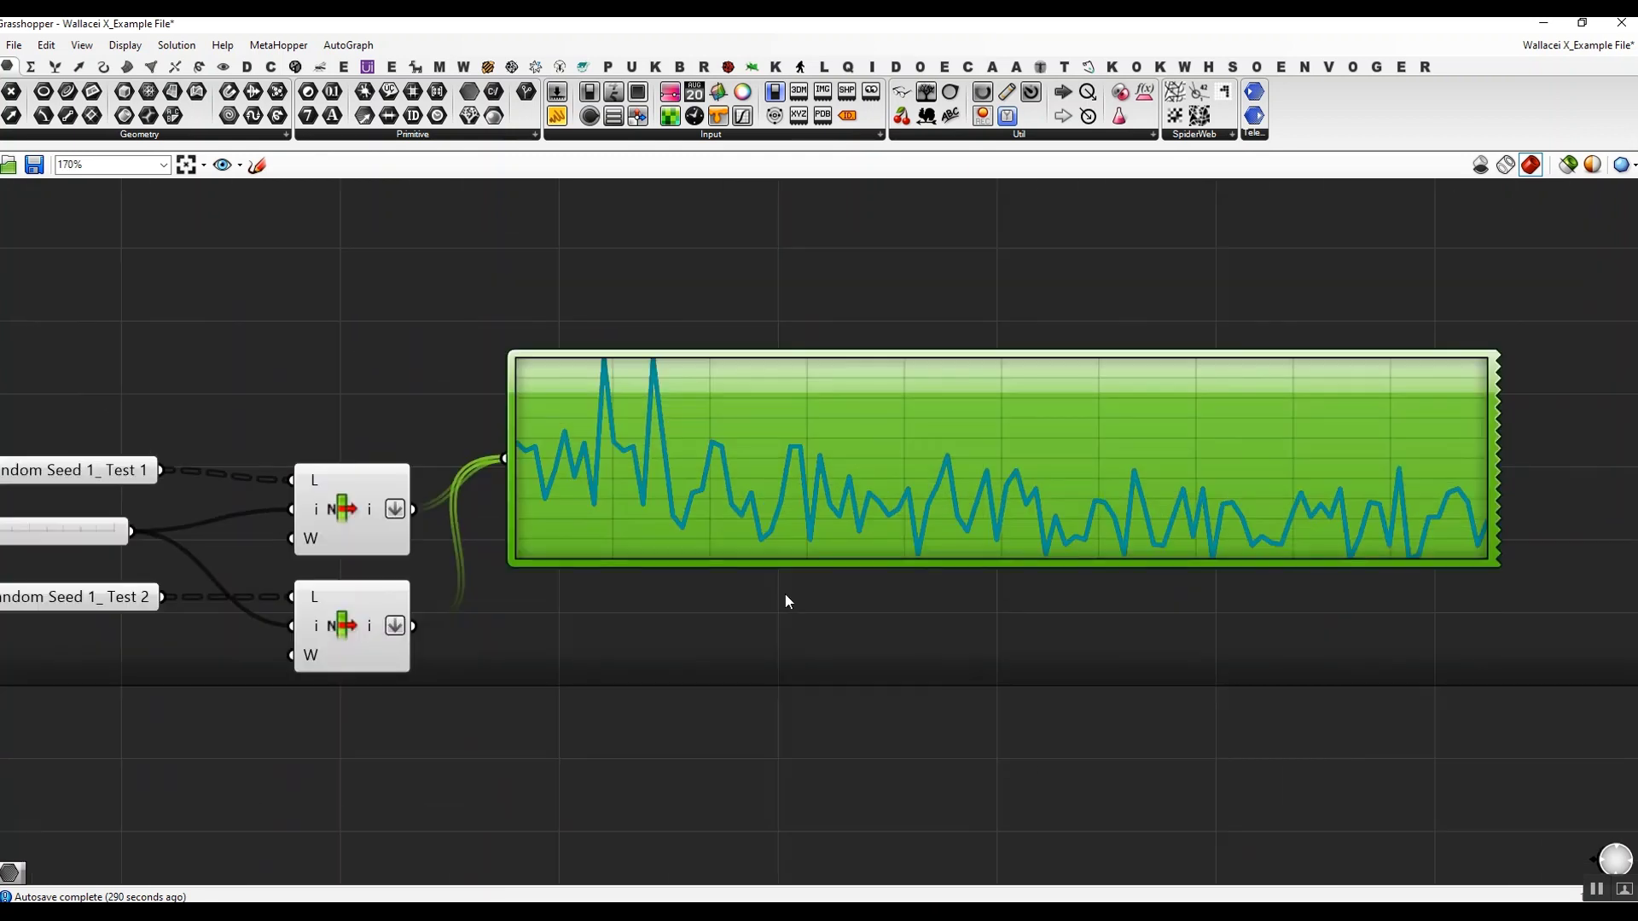
mouse_move(606, 380)
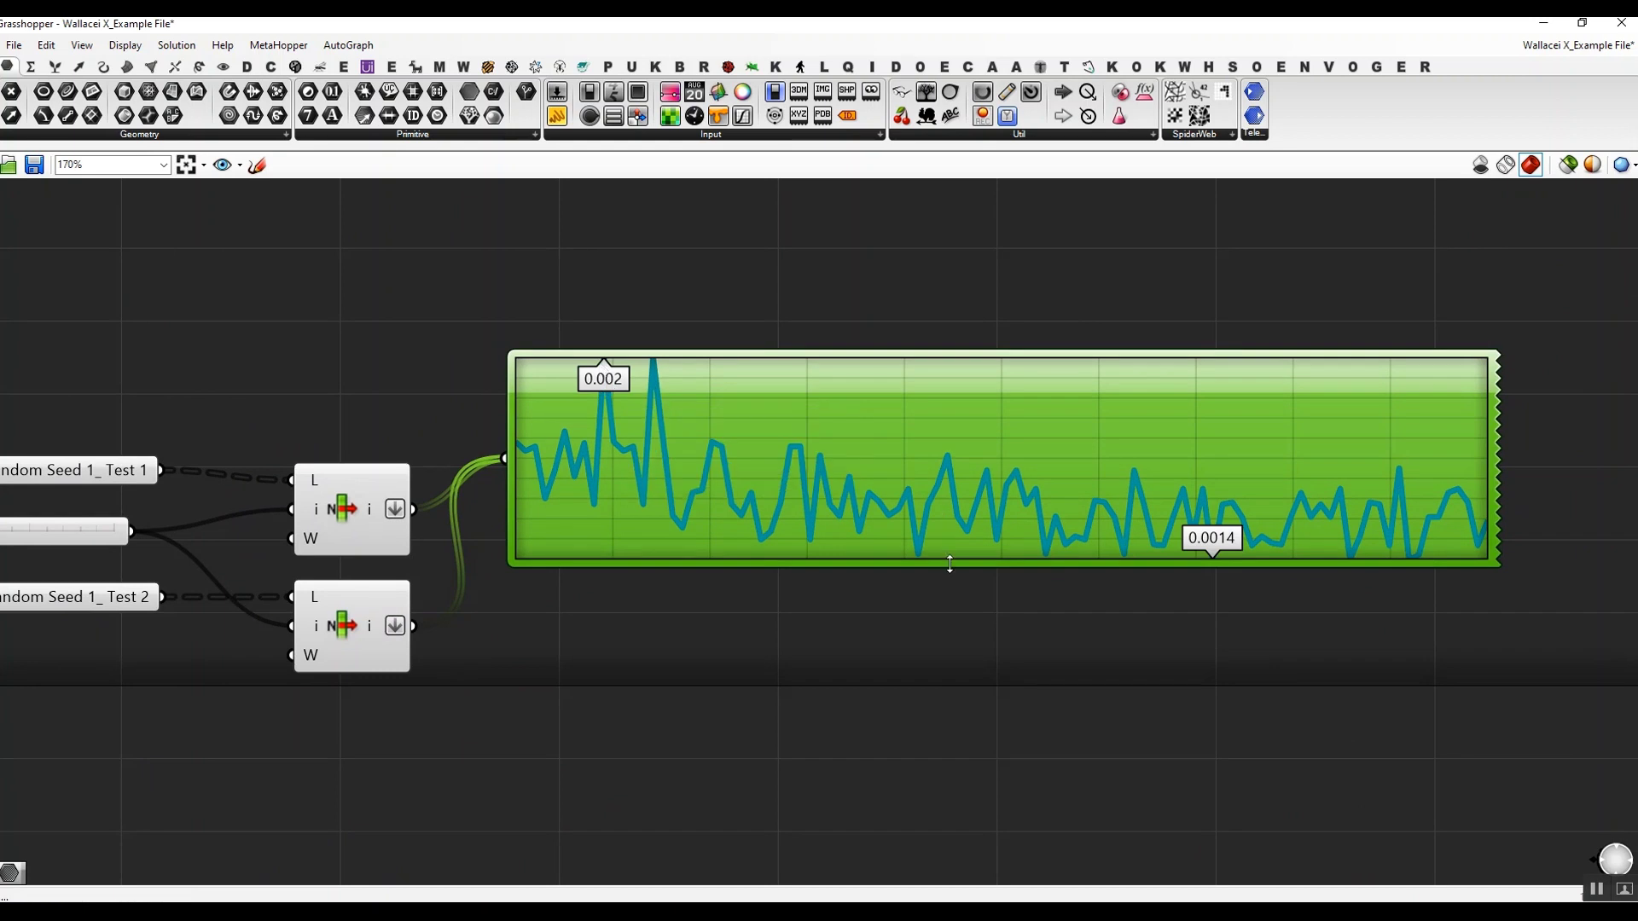
- Set the index slider to 2 and disconnect the lower List Item's output from the Quick Graph
right_drag(688, 559, 860, 568)
right_drag(776, 606, 718, 585)
scroll(724, 592, down, 1)
drag(159, 529, 252, 539)
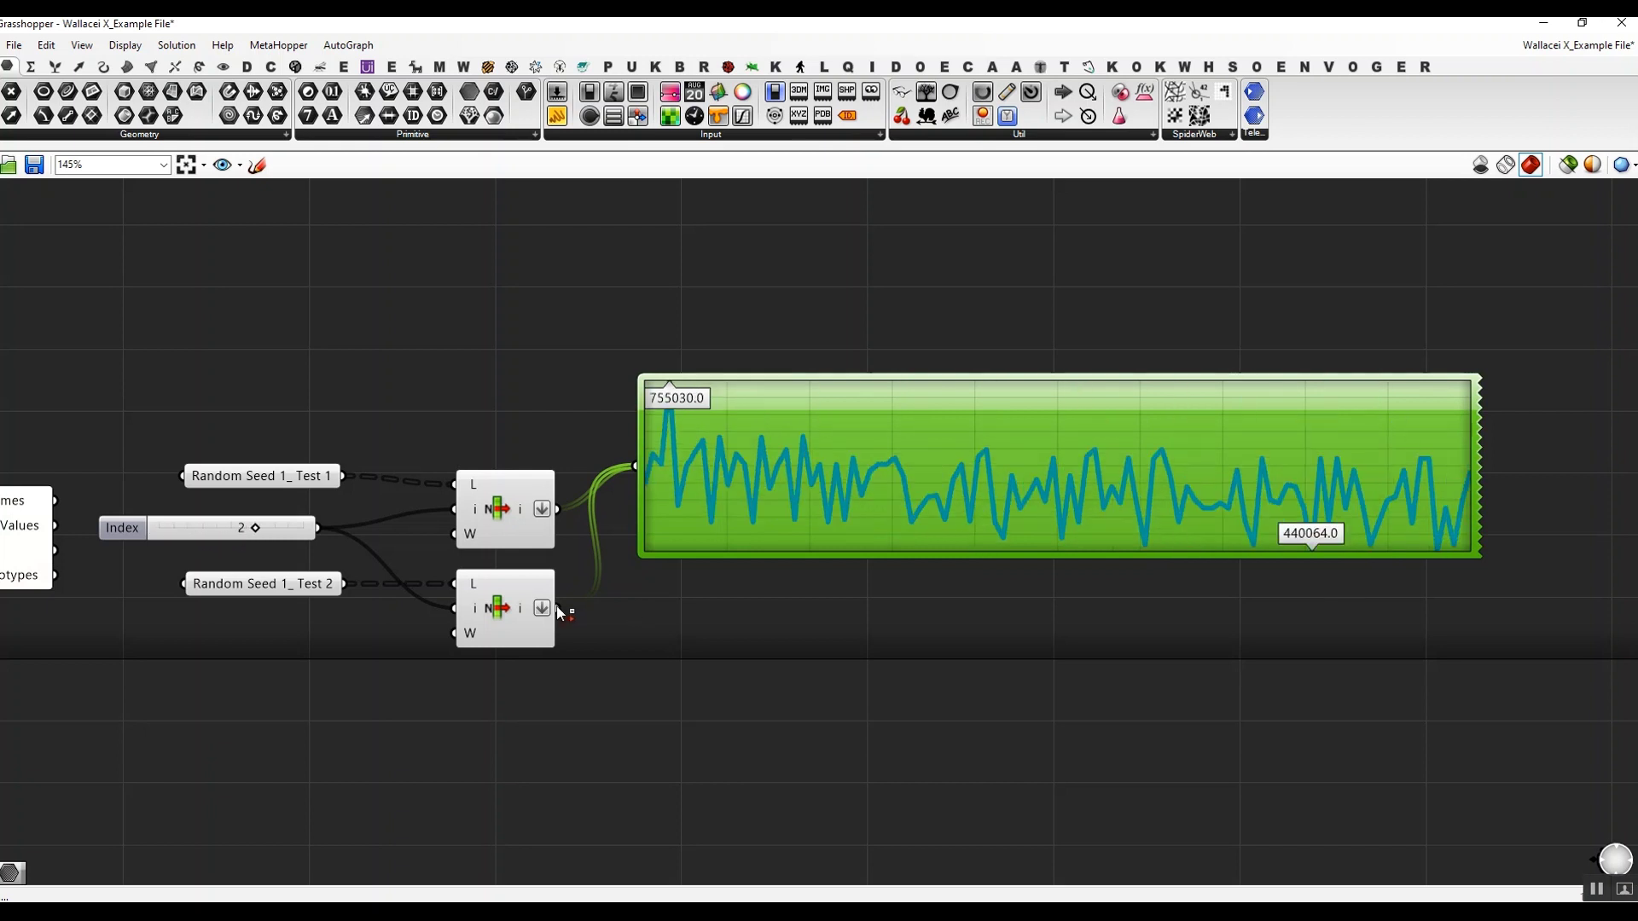
ctrl+drag(639, 474, 634, 467)
right_drag(634, 617, 688, 613)
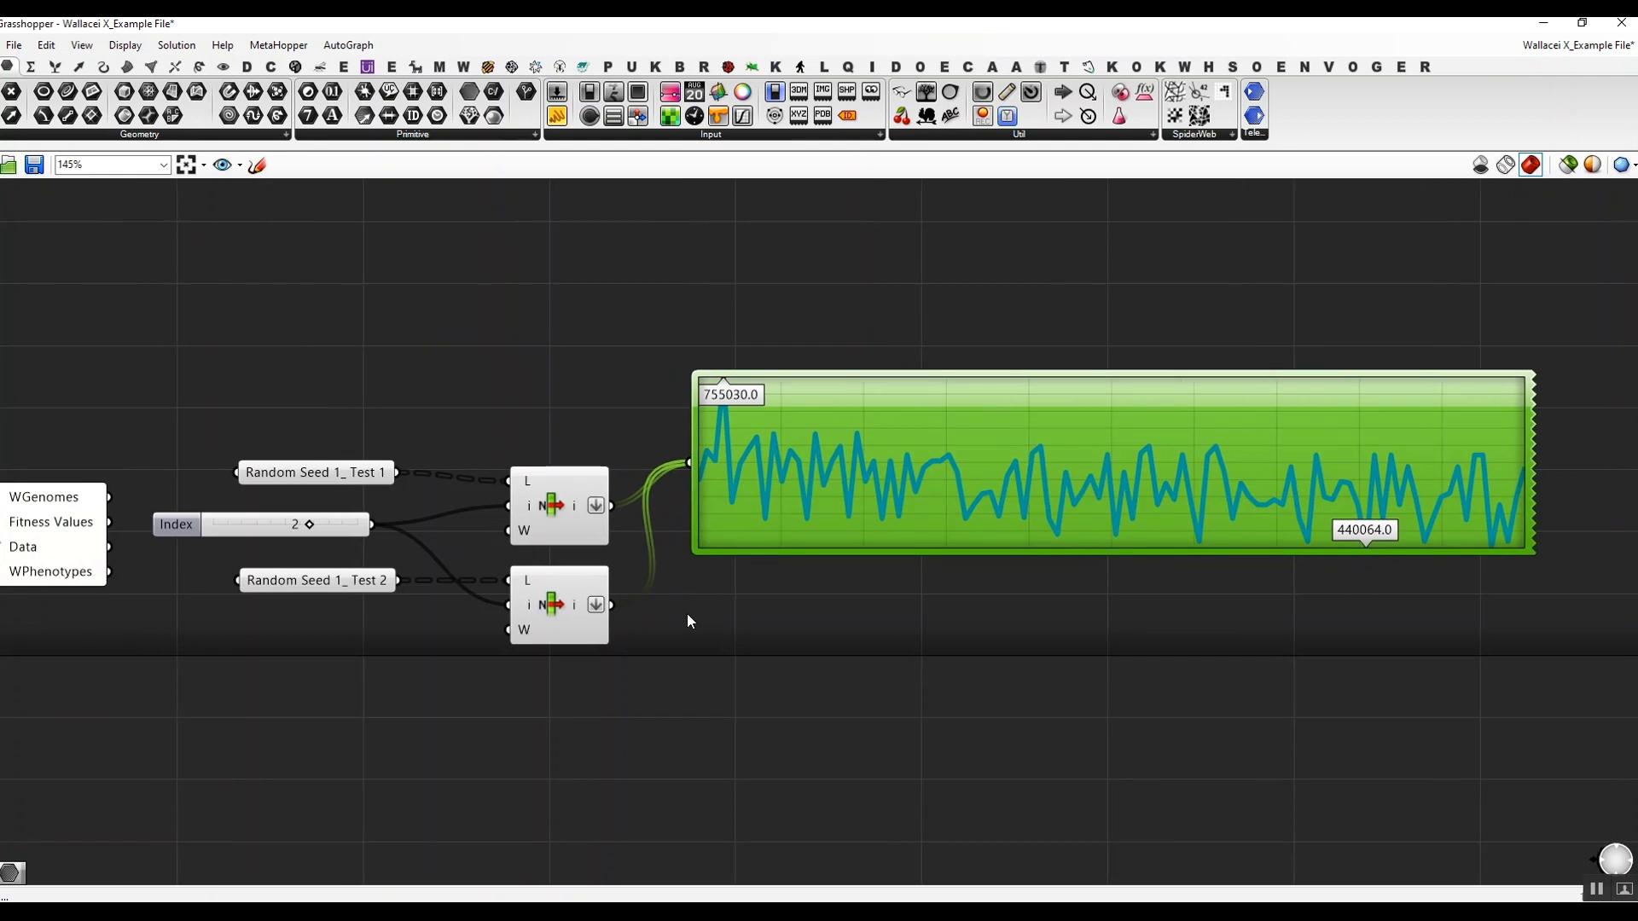
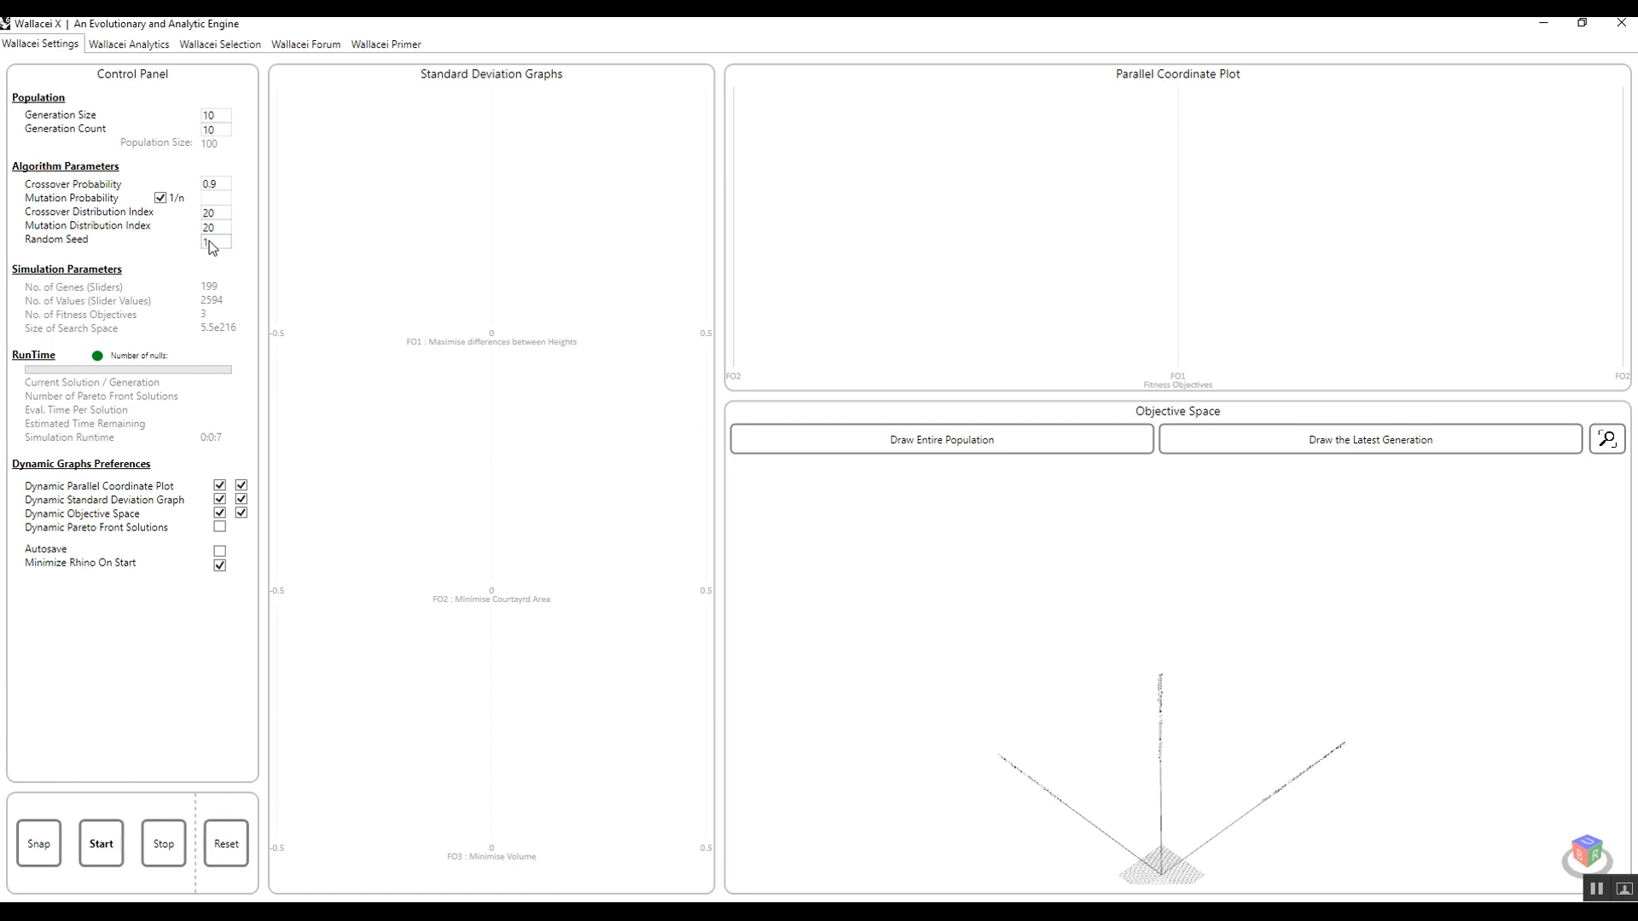
- Run the Wallacei X simulation with random seed 0 and return to the Grasshopper canvas
key(BackSpace)
text(0)
click(103, 843)
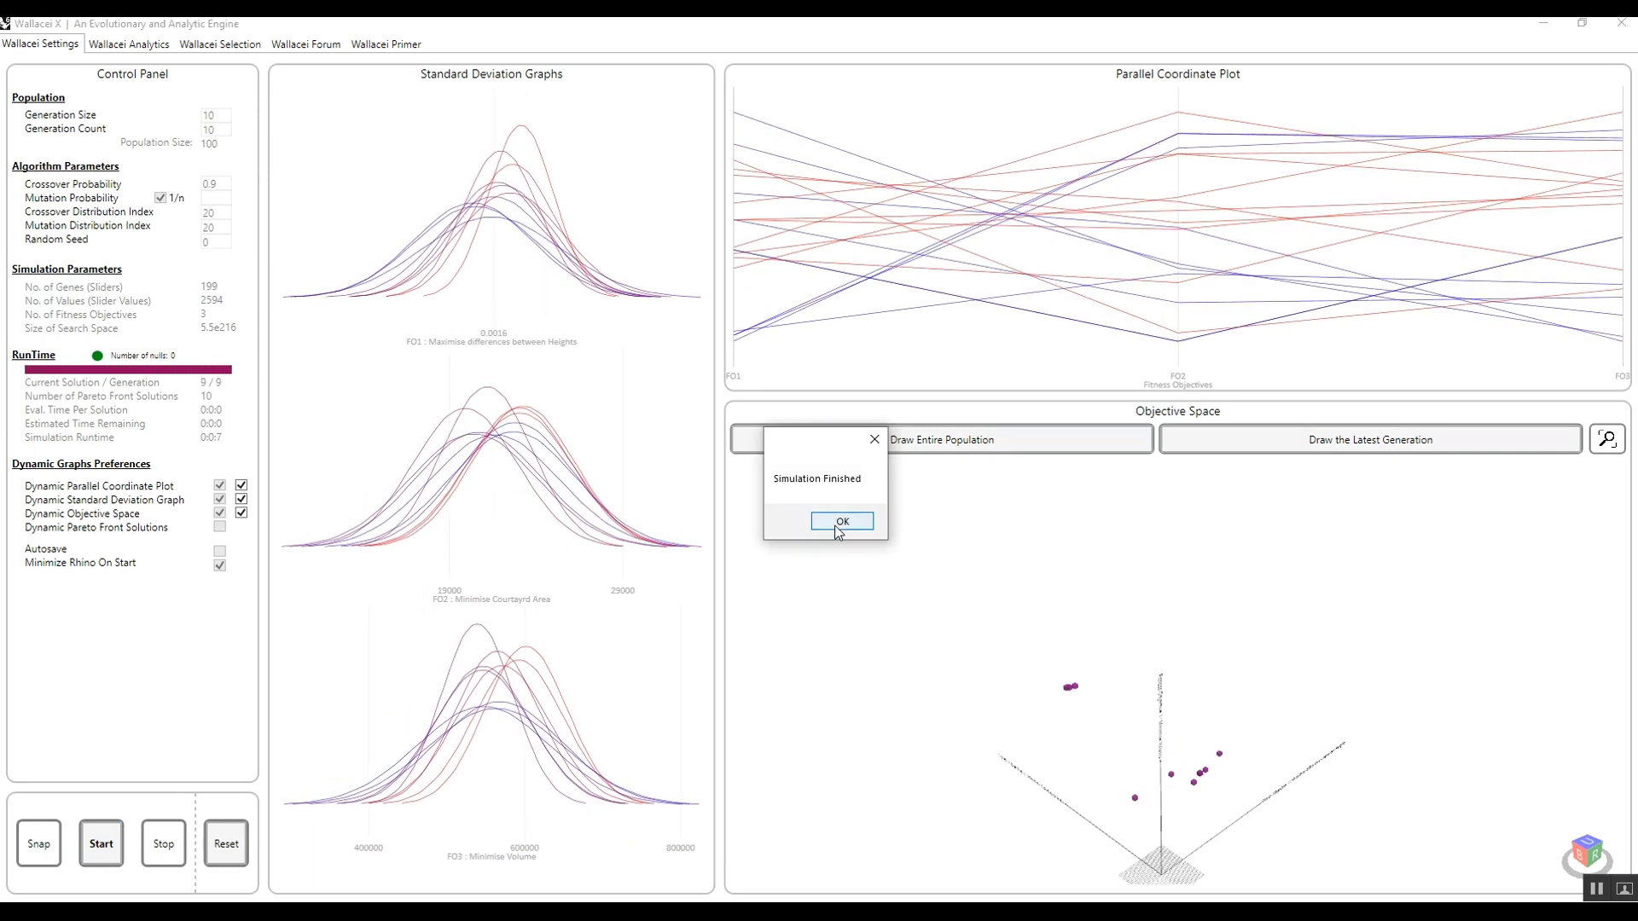
click(840, 521)
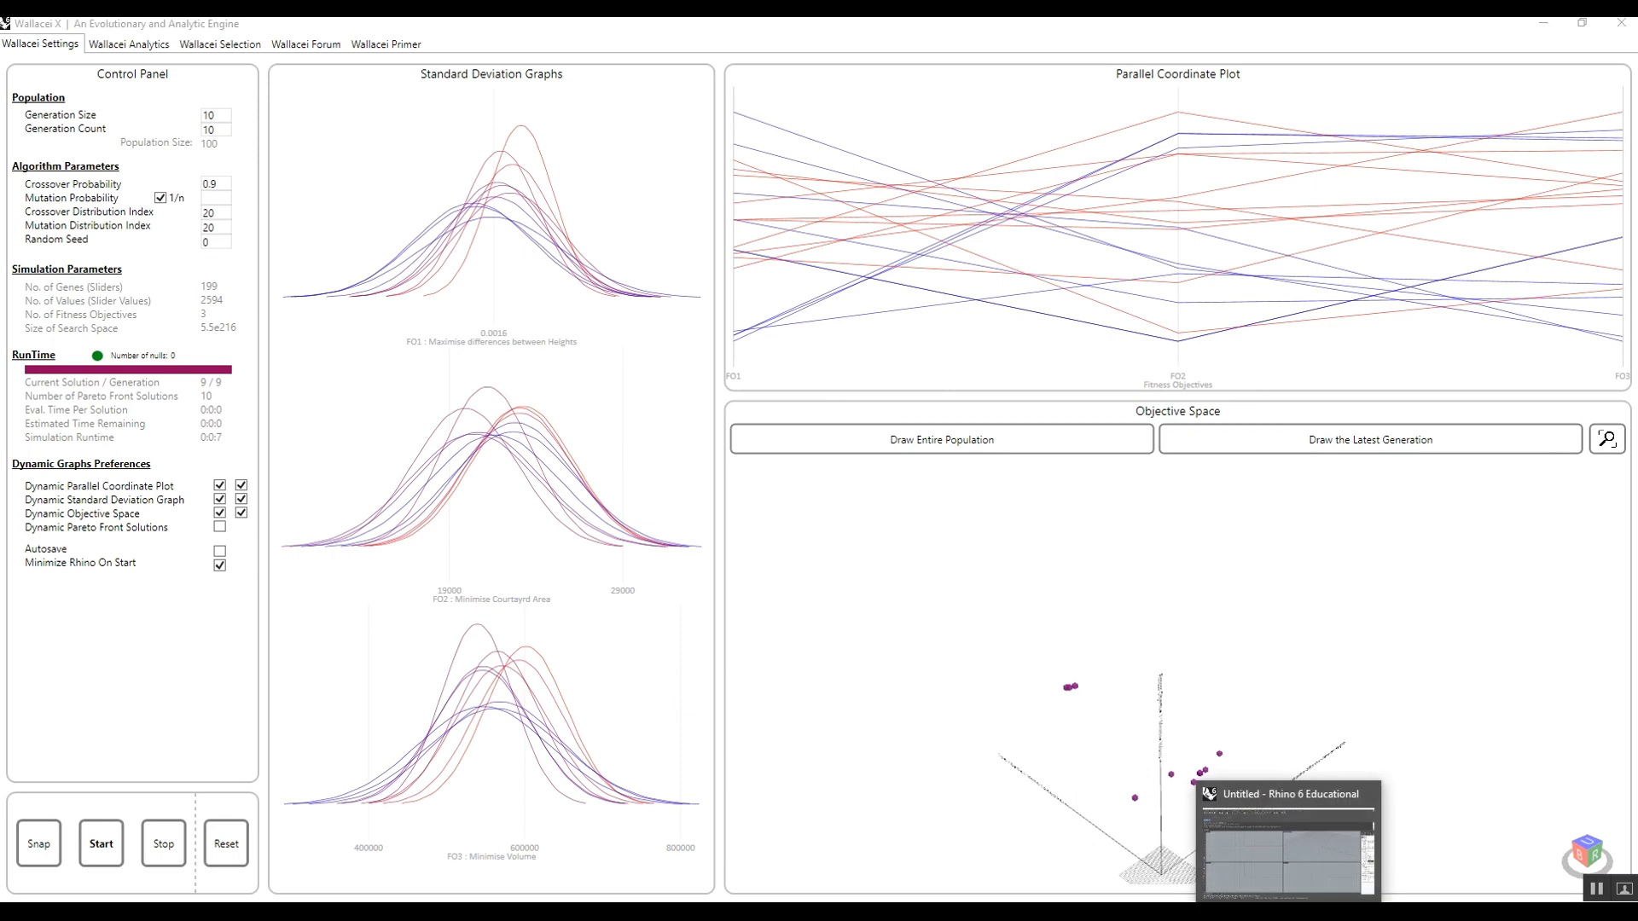
click(1278, 780)
click(1434, 14)
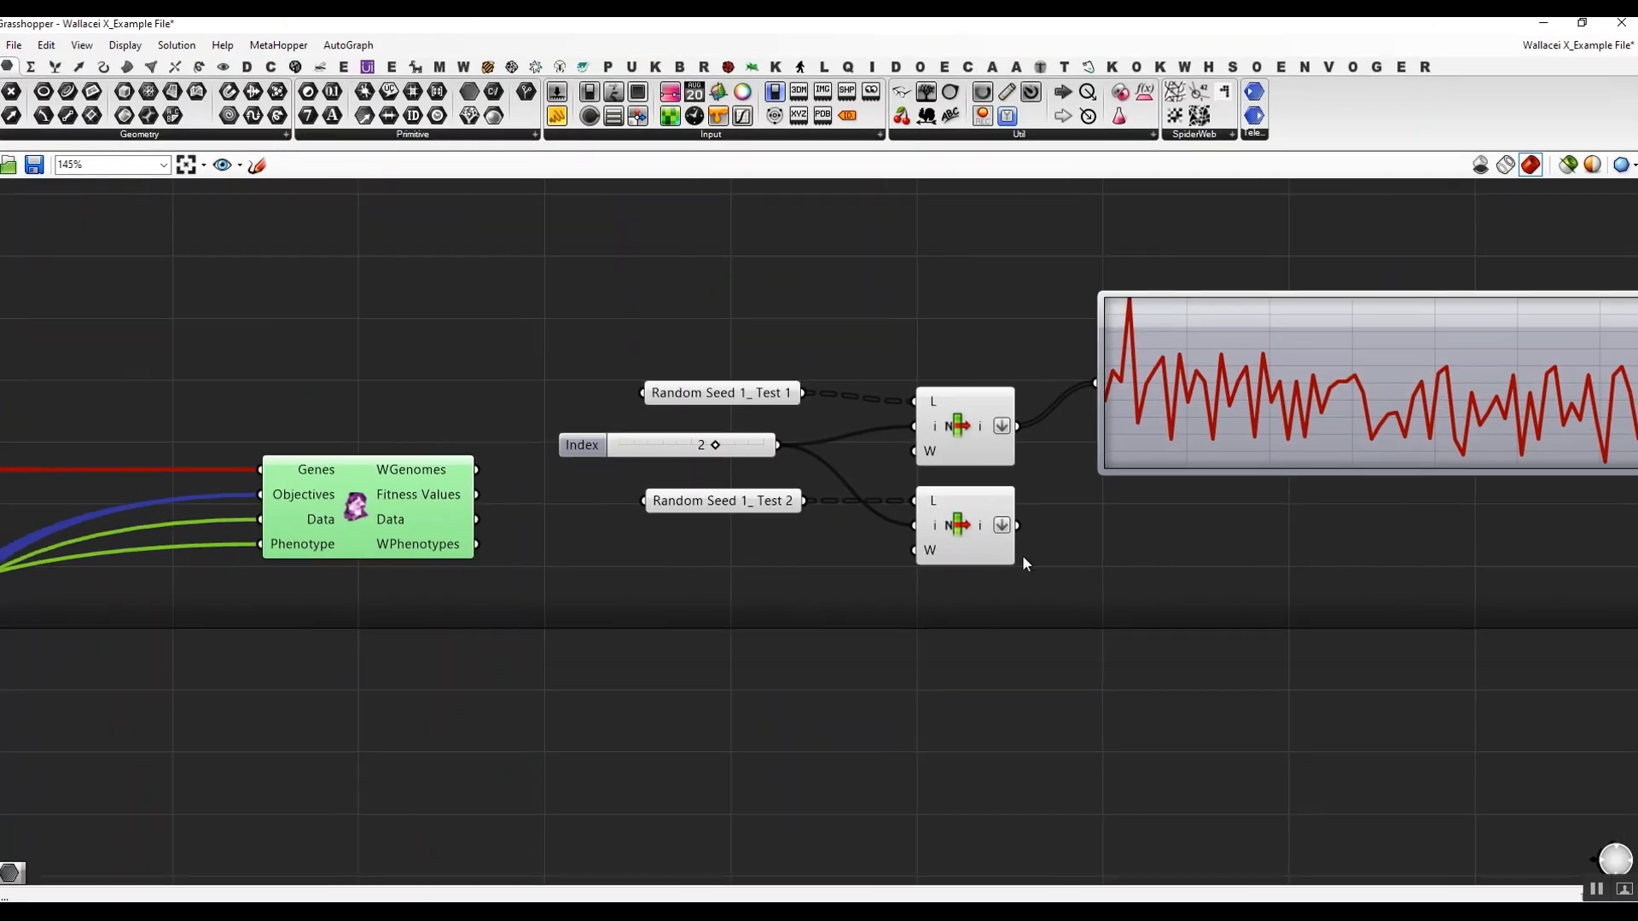
- Duplicate the Random Seed 1_ Test 2 parameter below, replace its values with Wallacei X's Fitness Values, and internalise the data
click(750, 505)
alt+drag(745, 507, 738, 668)
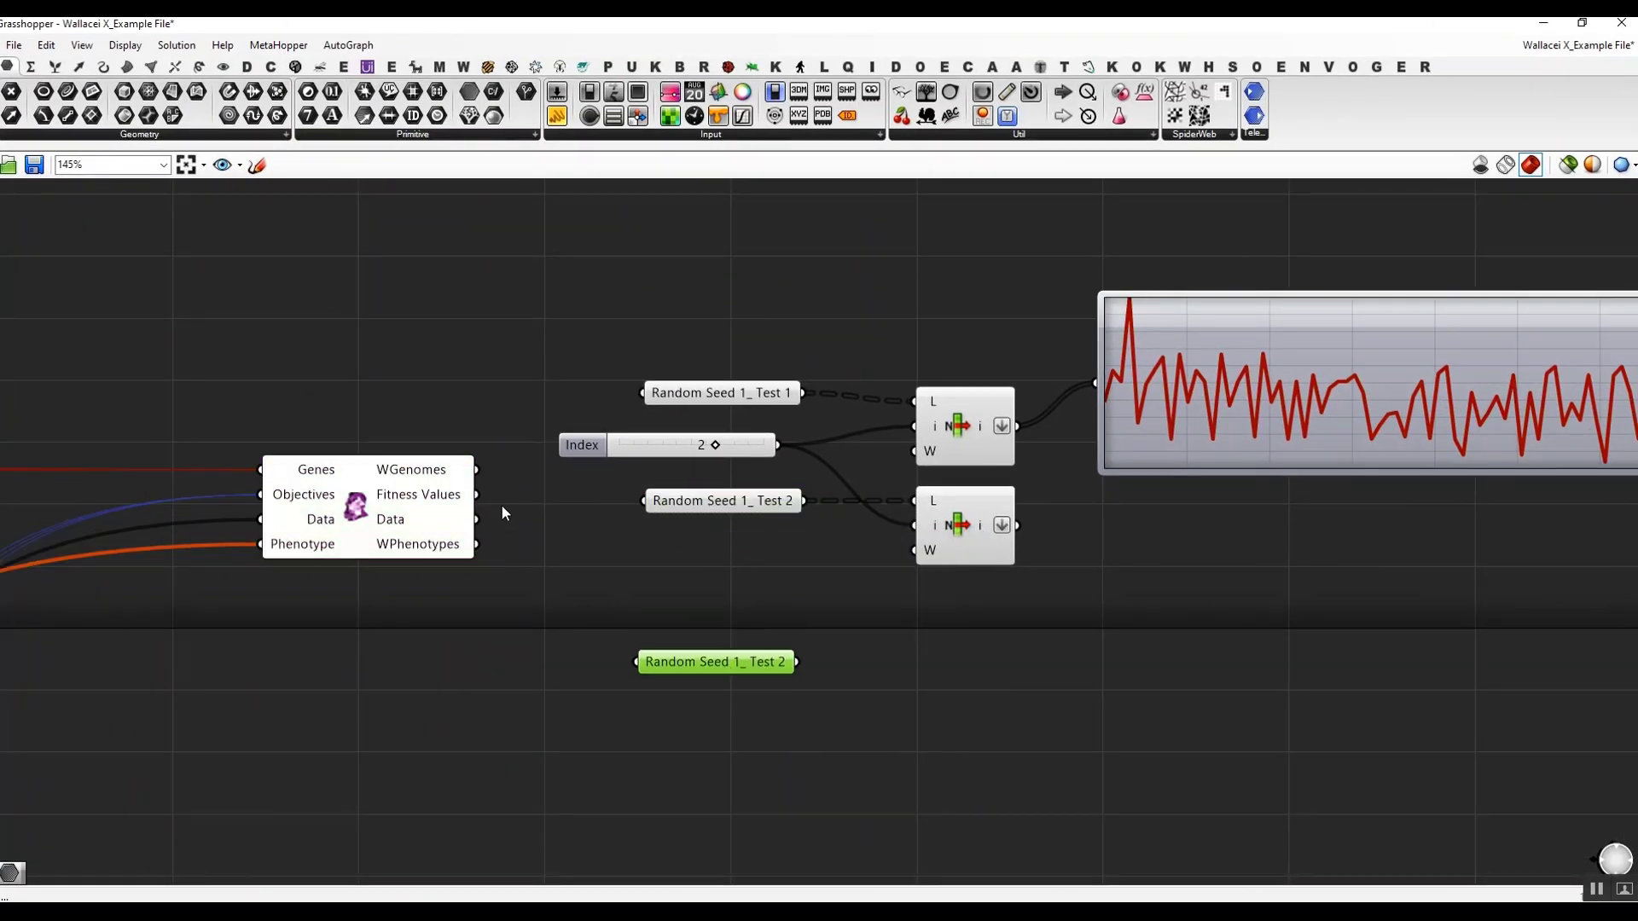
right_click(656, 665)
click(786, 832)
drag(477, 495, 638, 662)
right_click(657, 662)
click(768, 846)
- Rename the duplicated parameter to "Random Seed 0_ Test 1"
right_click(671, 663)
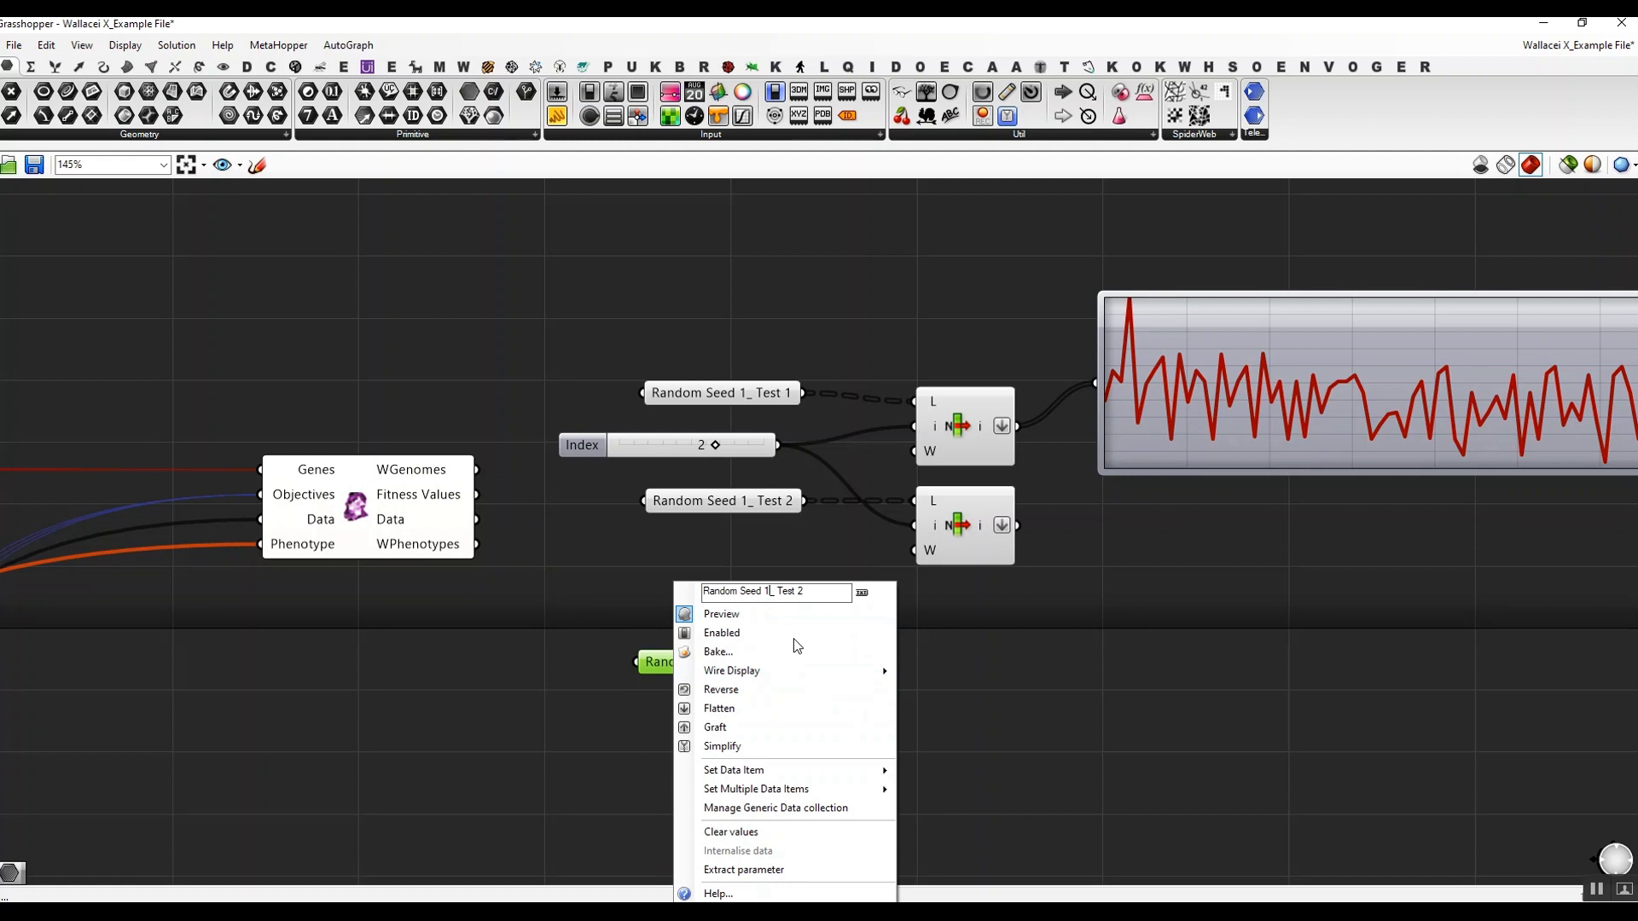
key(BackSpace)
text(0)
key(BackSpace)
text(1)
key(Return)
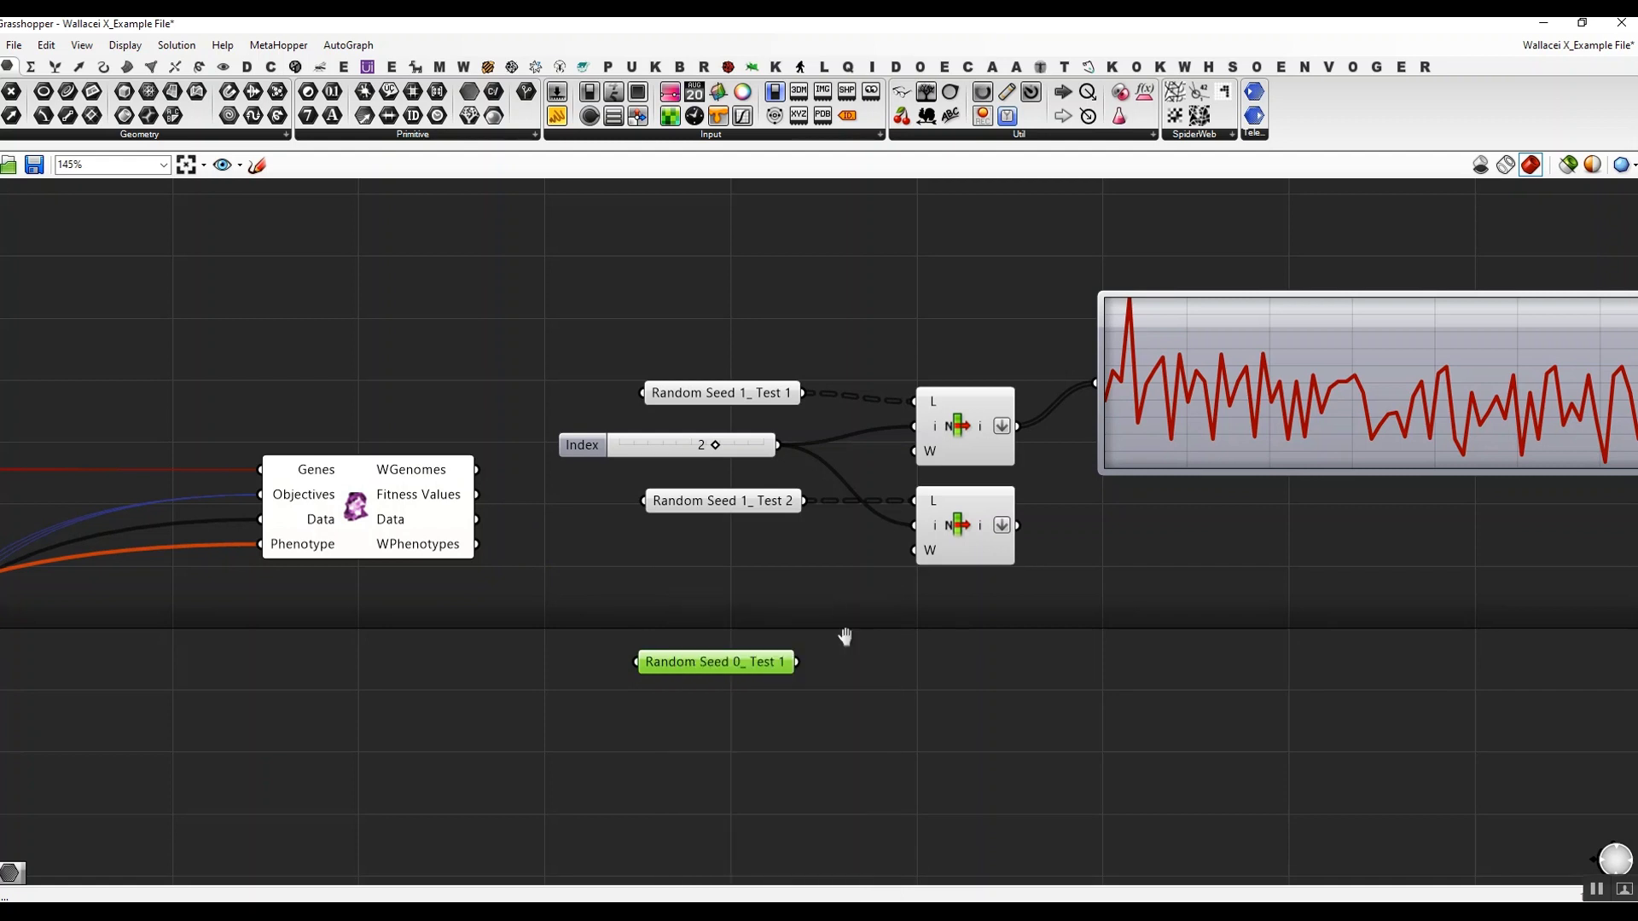
- Copy the lower List Item beside Random Seed 0_ Test 1 and connect that parameter to the copy's list input
right_drag(845, 637, 529, 653)
click(657, 541)
key(ctrl+c)
key(ctrl+v)
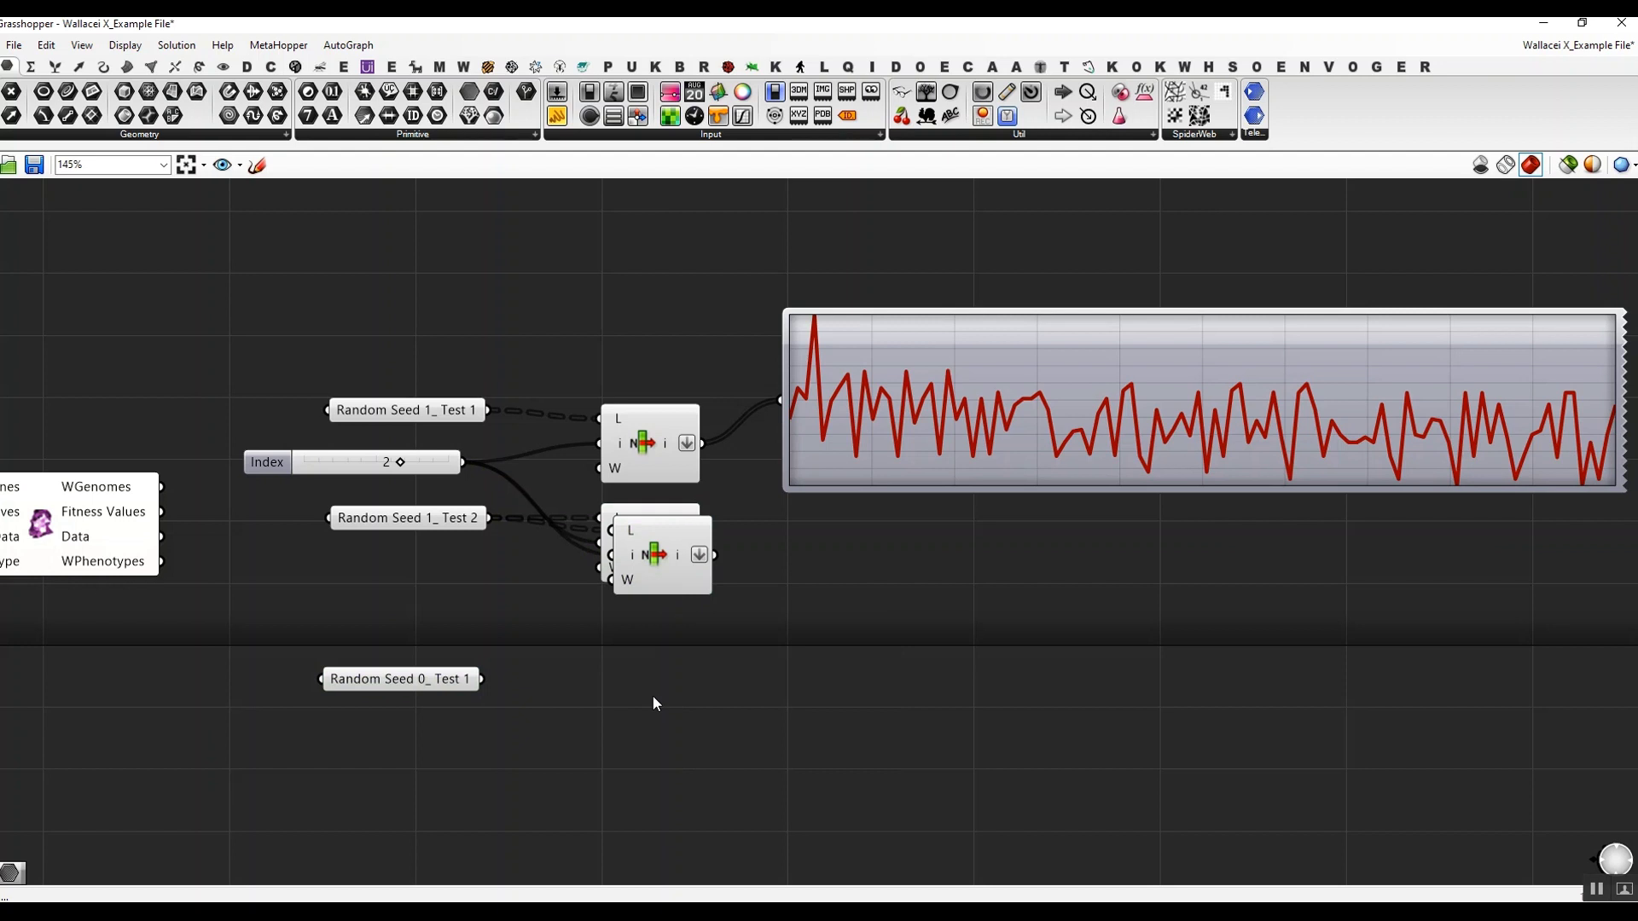
alt+drag(649, 561, 633, 697)
drag(482, 680, 597, 665)
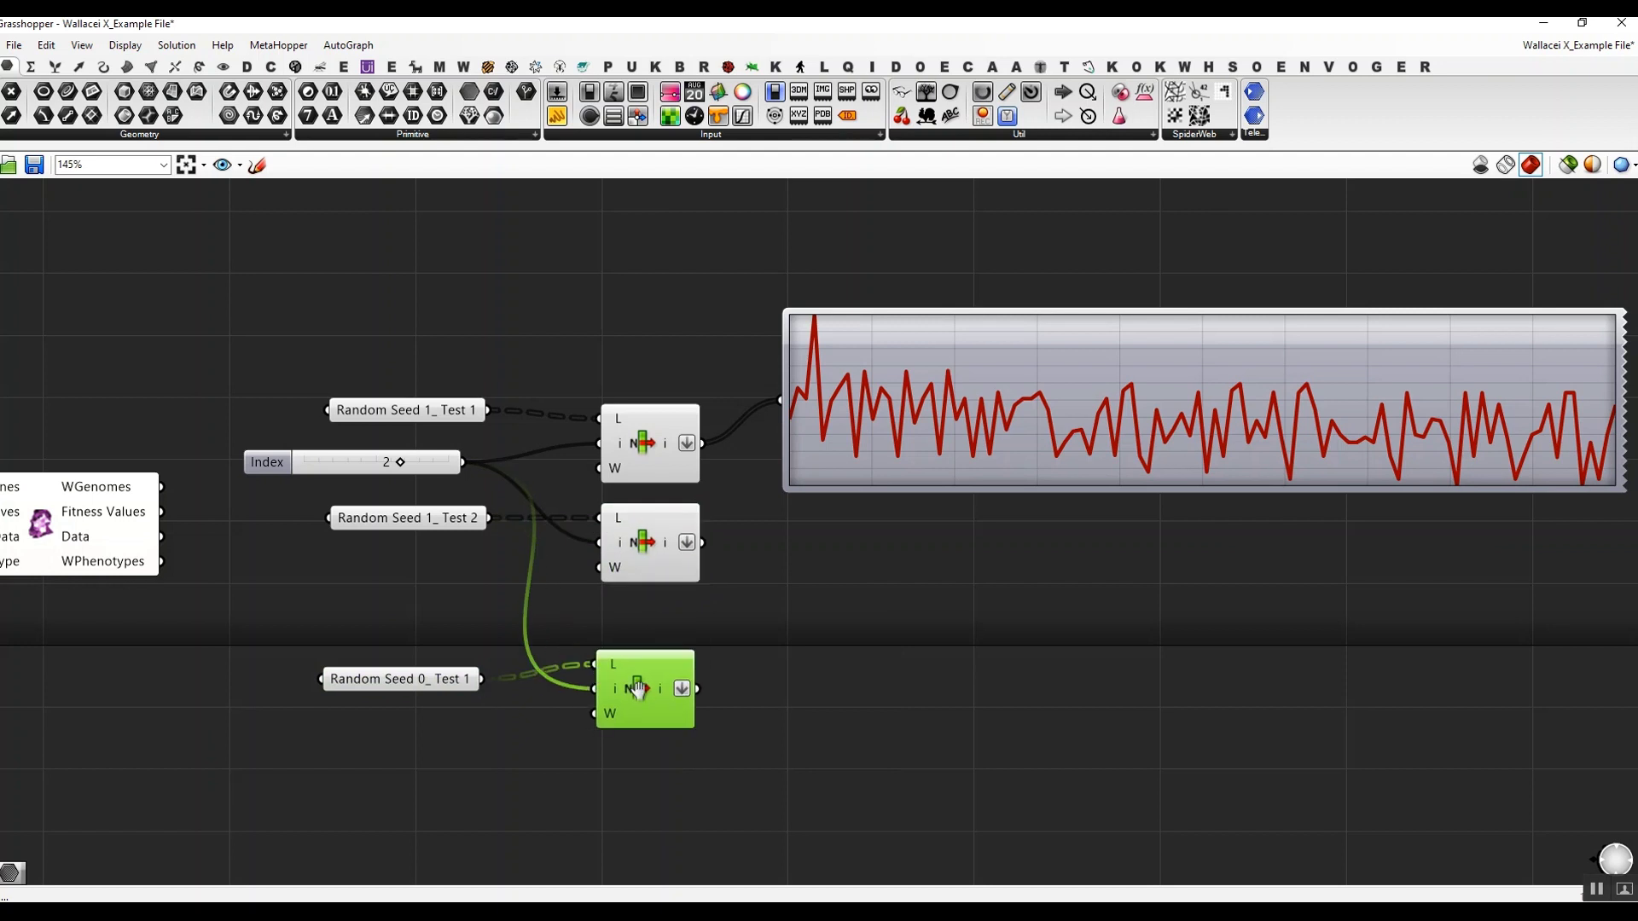
- Temporarily connect the Random Seed 0_ Test 1 List Item to the Quick Graph for comparison, and disconnect it again
right_drag(749, 430, 695, 451)
mouse_move(881, 439)
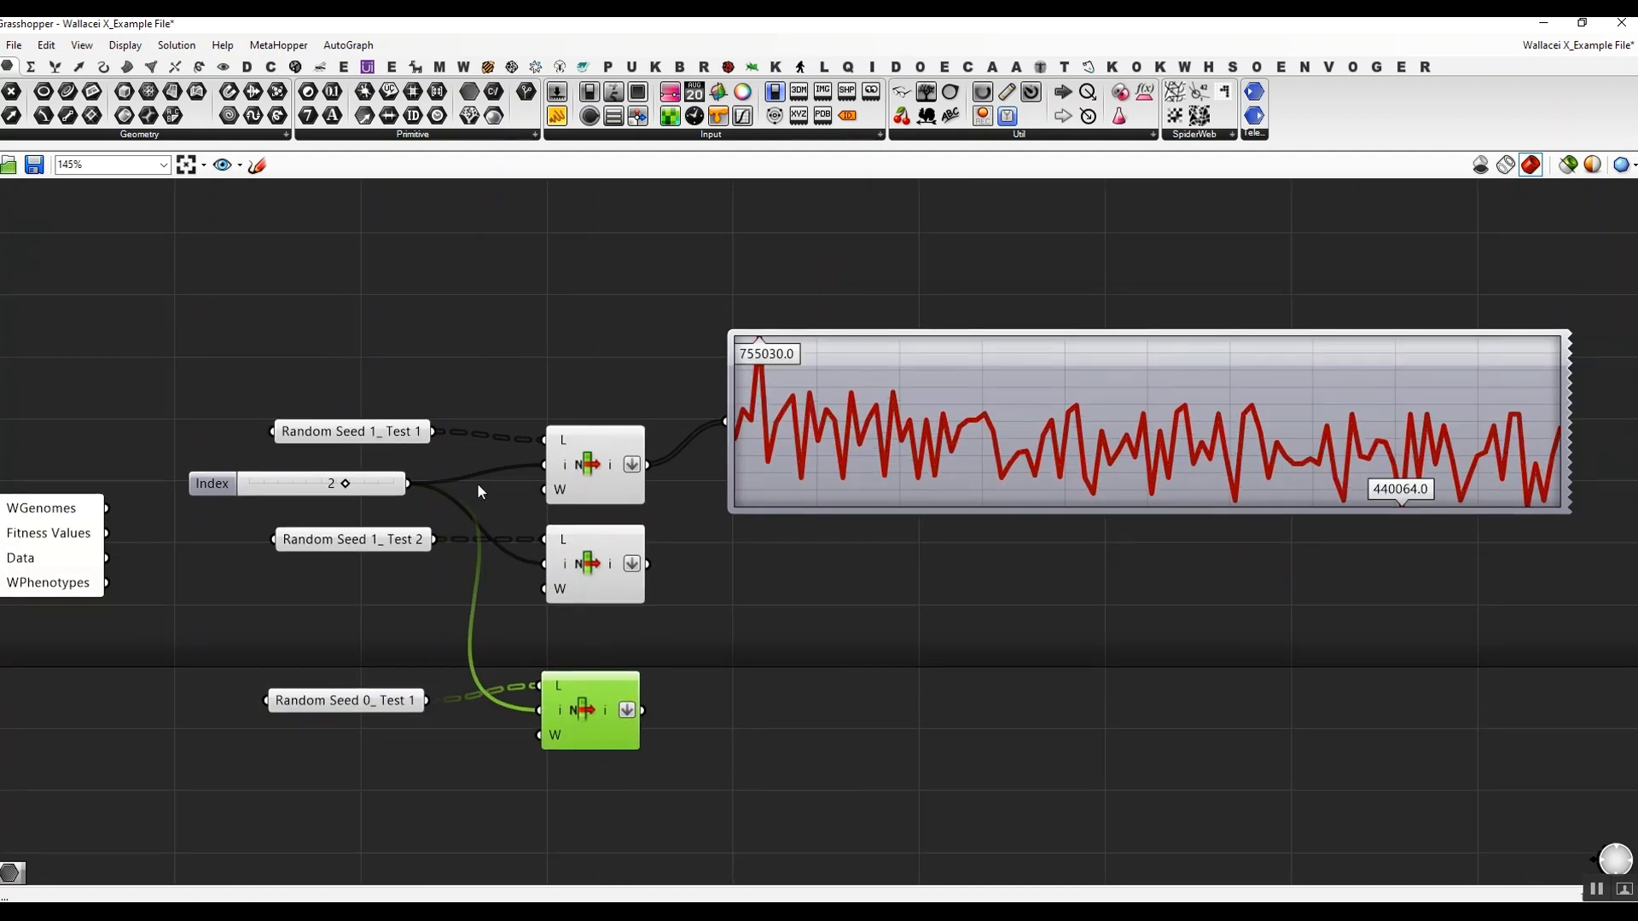
drag(645, 710, 725, 421)
right_click(950, 646)
click(877, 653)
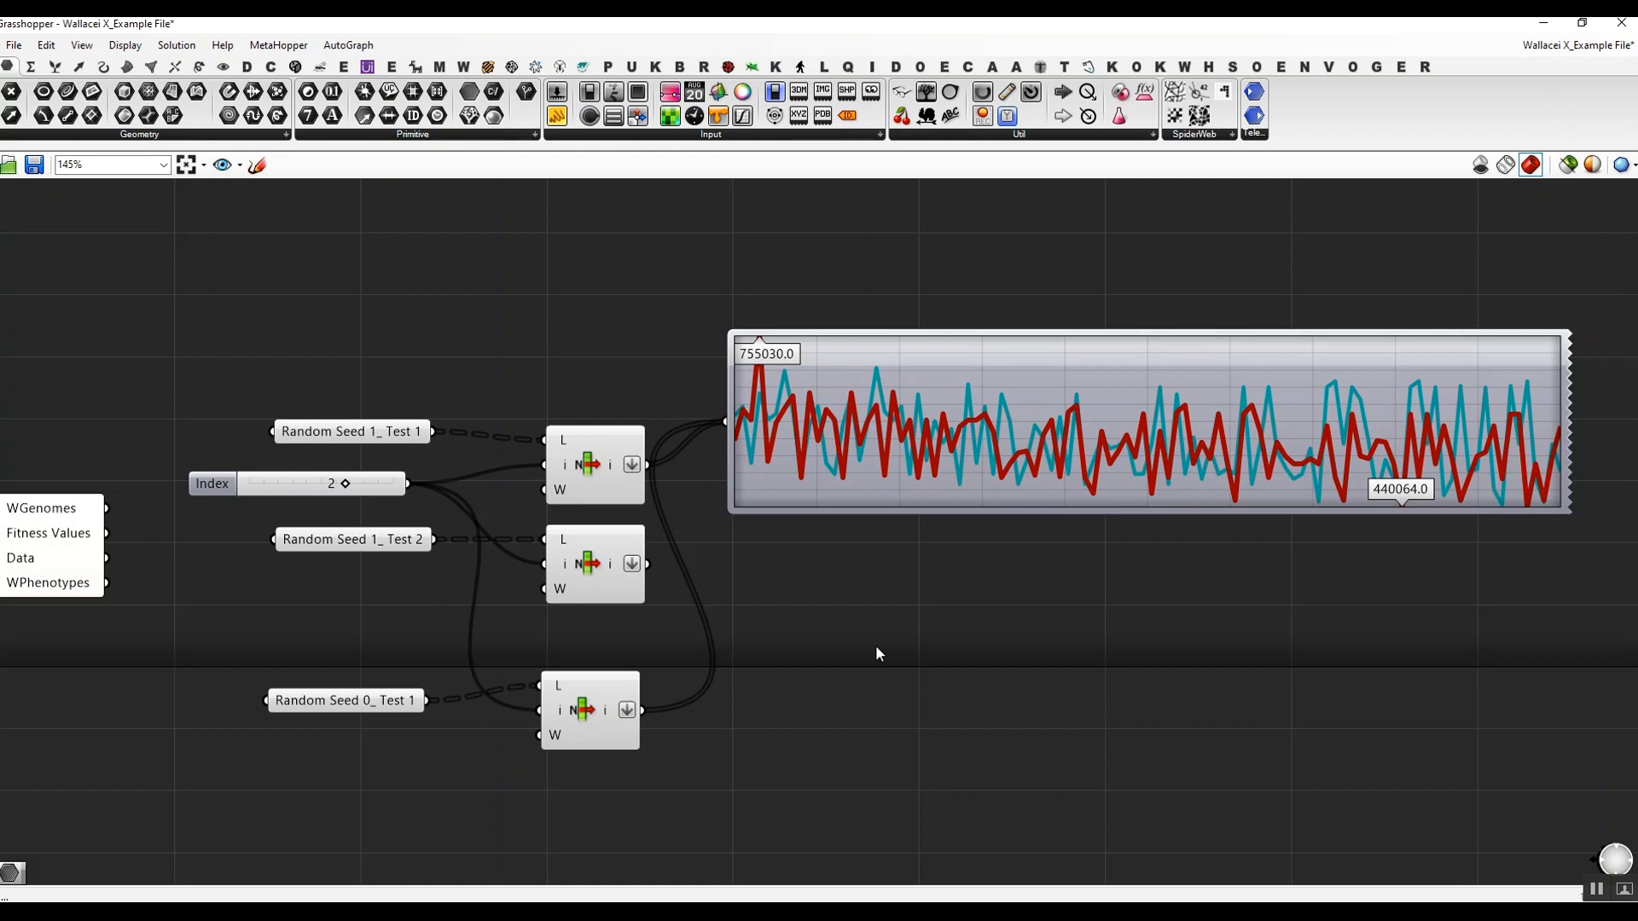
ctrl+drag(643, 710, 726, 422)
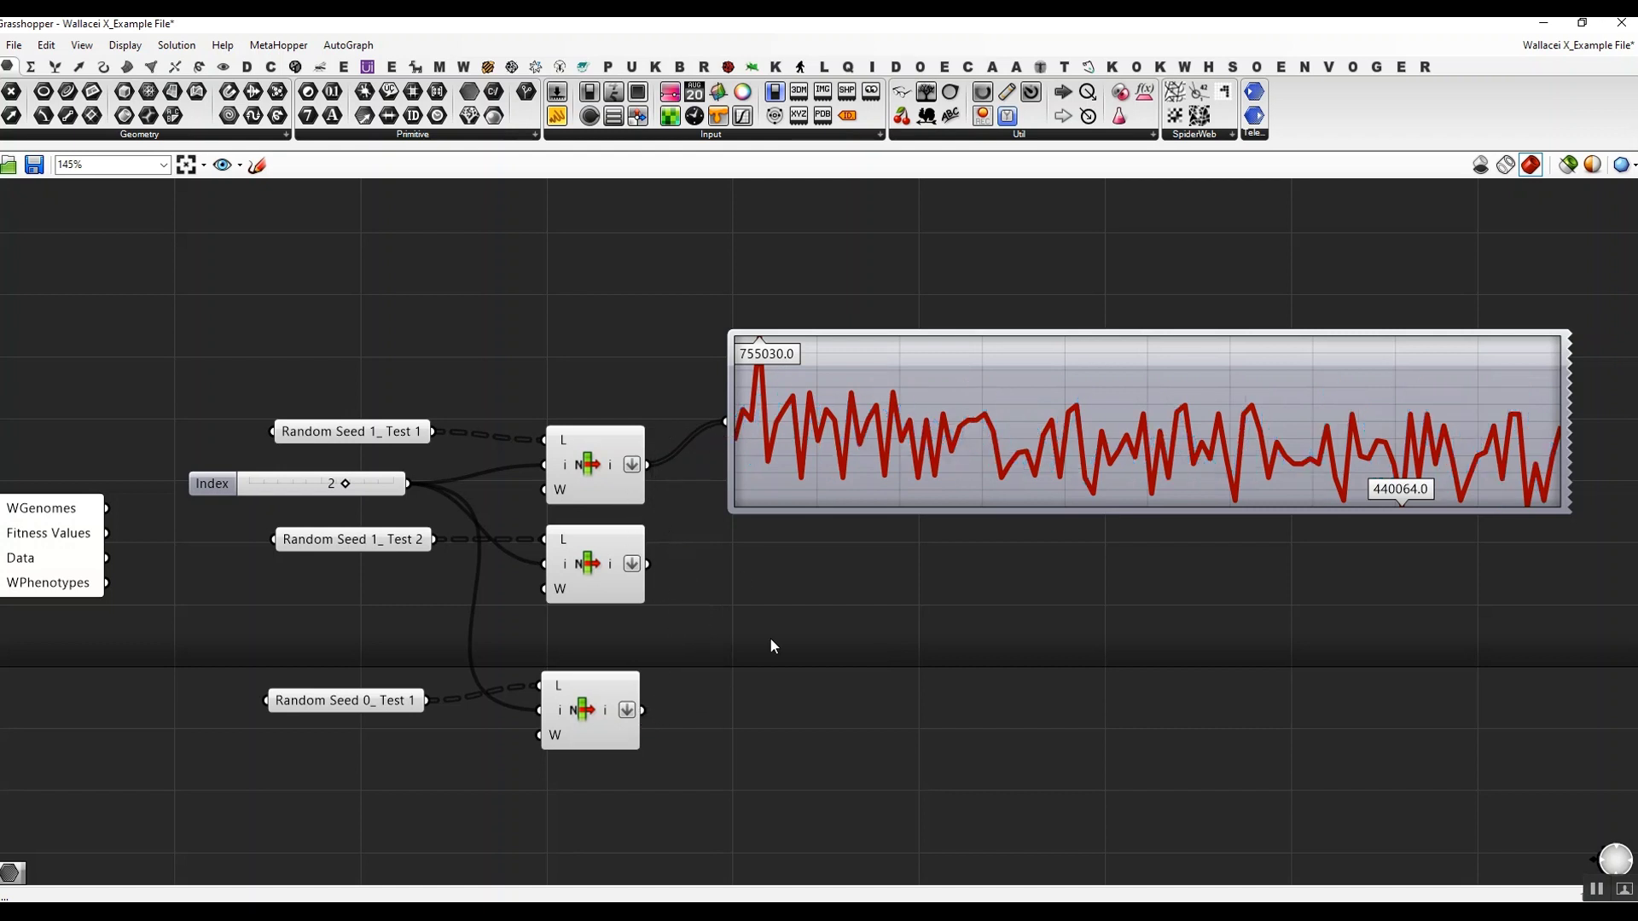
- Reopen the Wallacei X settings from its component and set the random seed to 0
right_drag(575, 659, 781, 640)
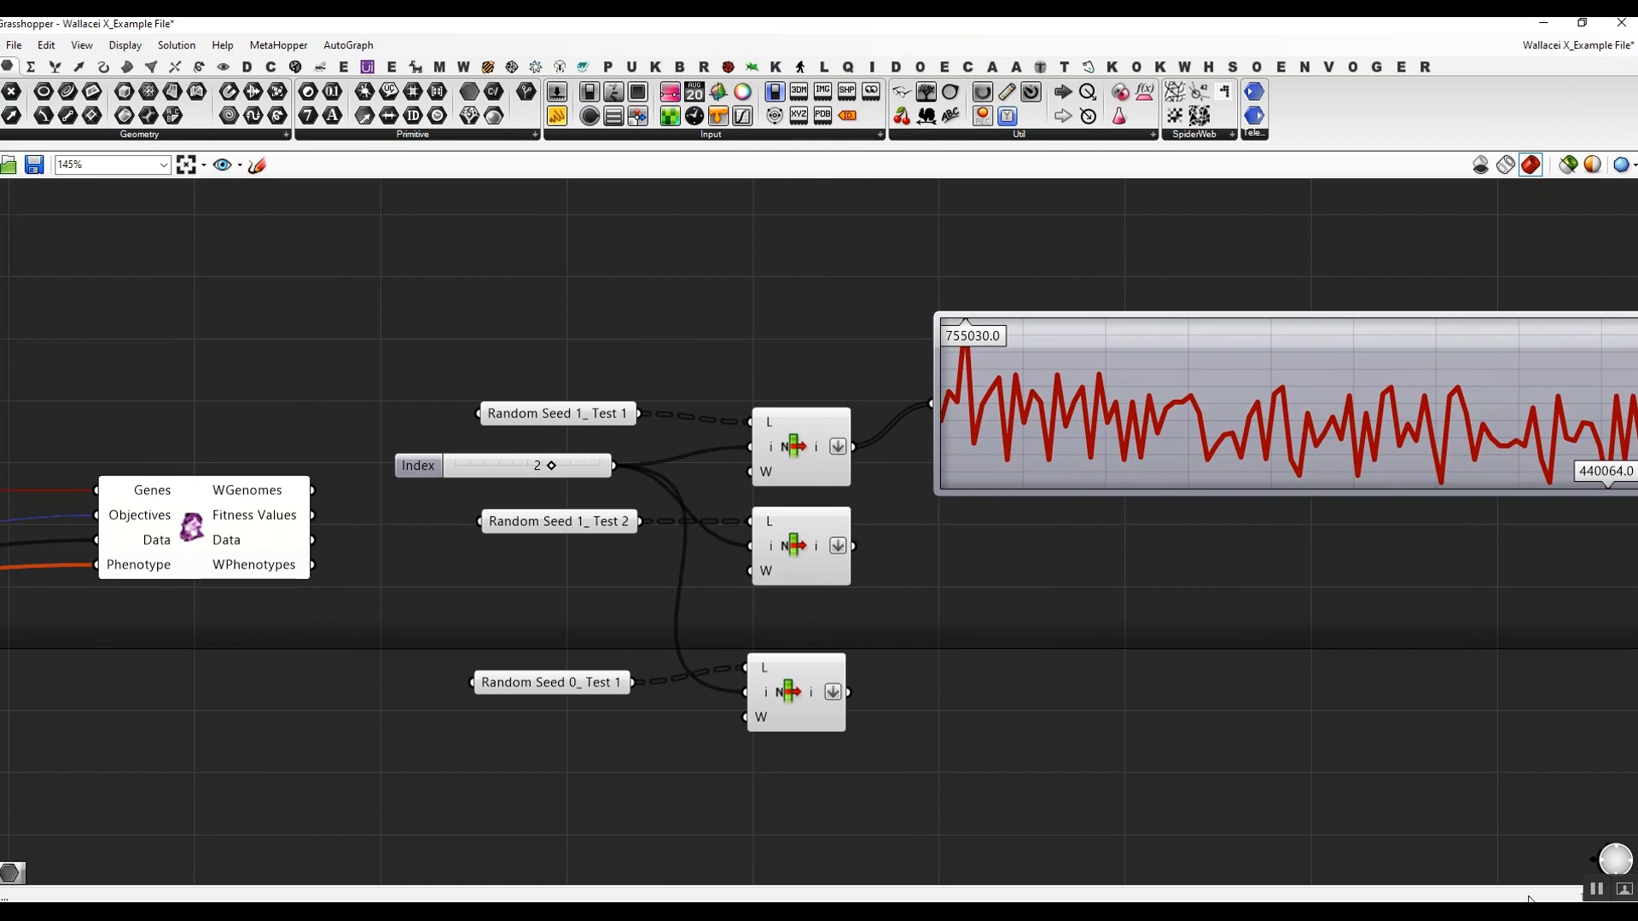
double_click(190, 527)
click(1621, 23)
double_click(190, 526)
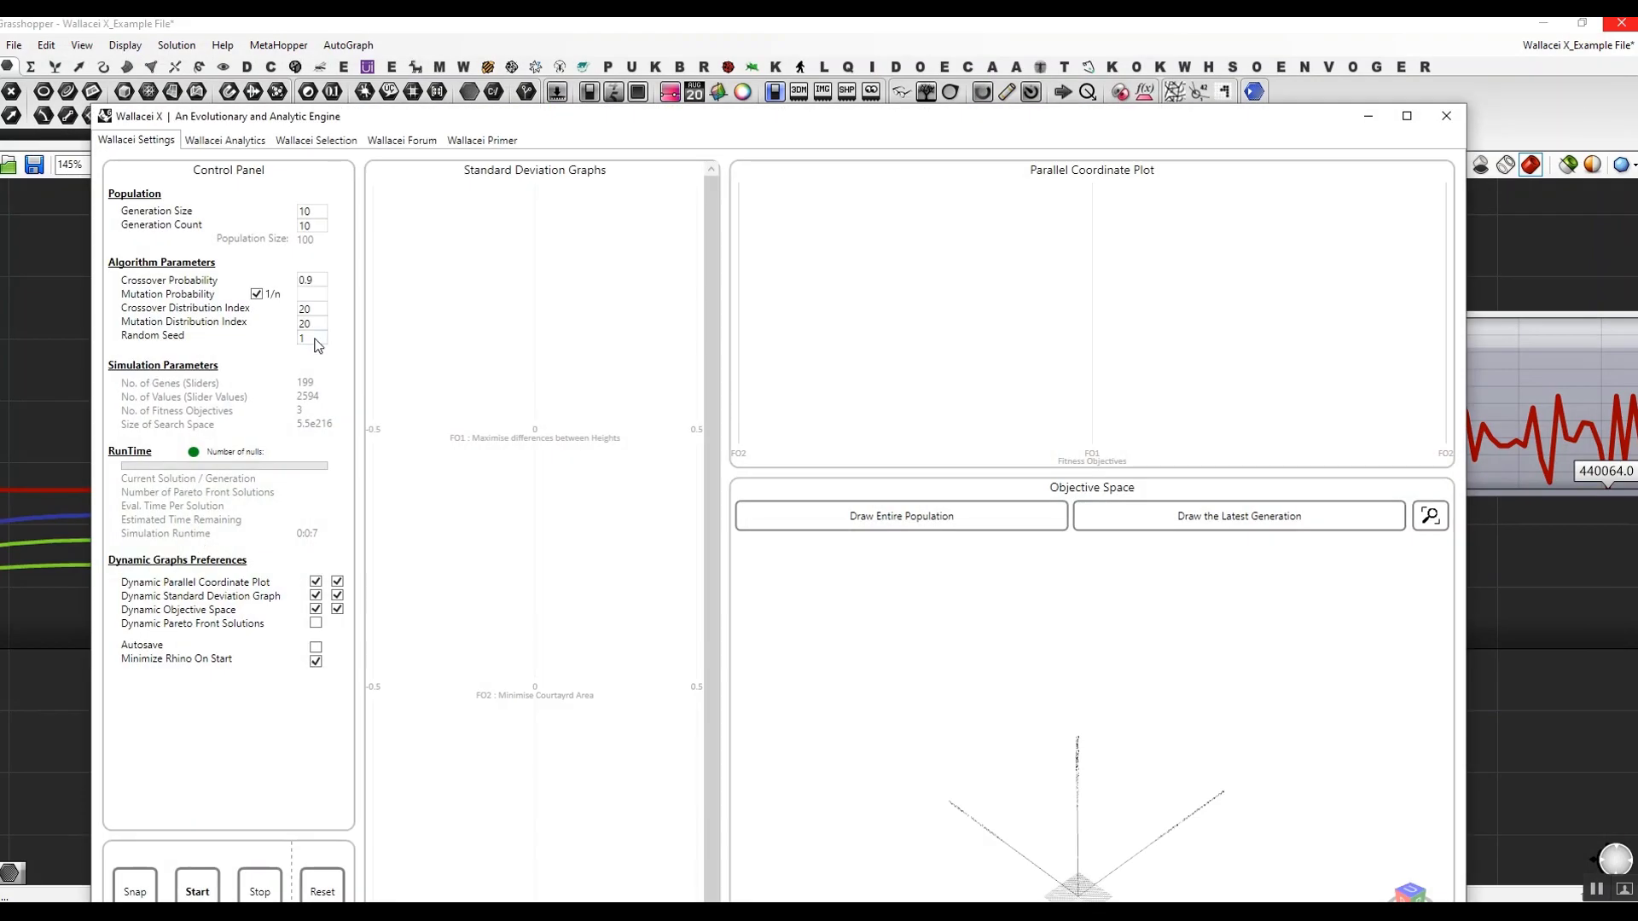
double_click(316, 340)
text(0)
- Maximize the Wallacei X window, run the simulation to the end, and dismiss the completion notice
drag(411, 116, 407, 66)
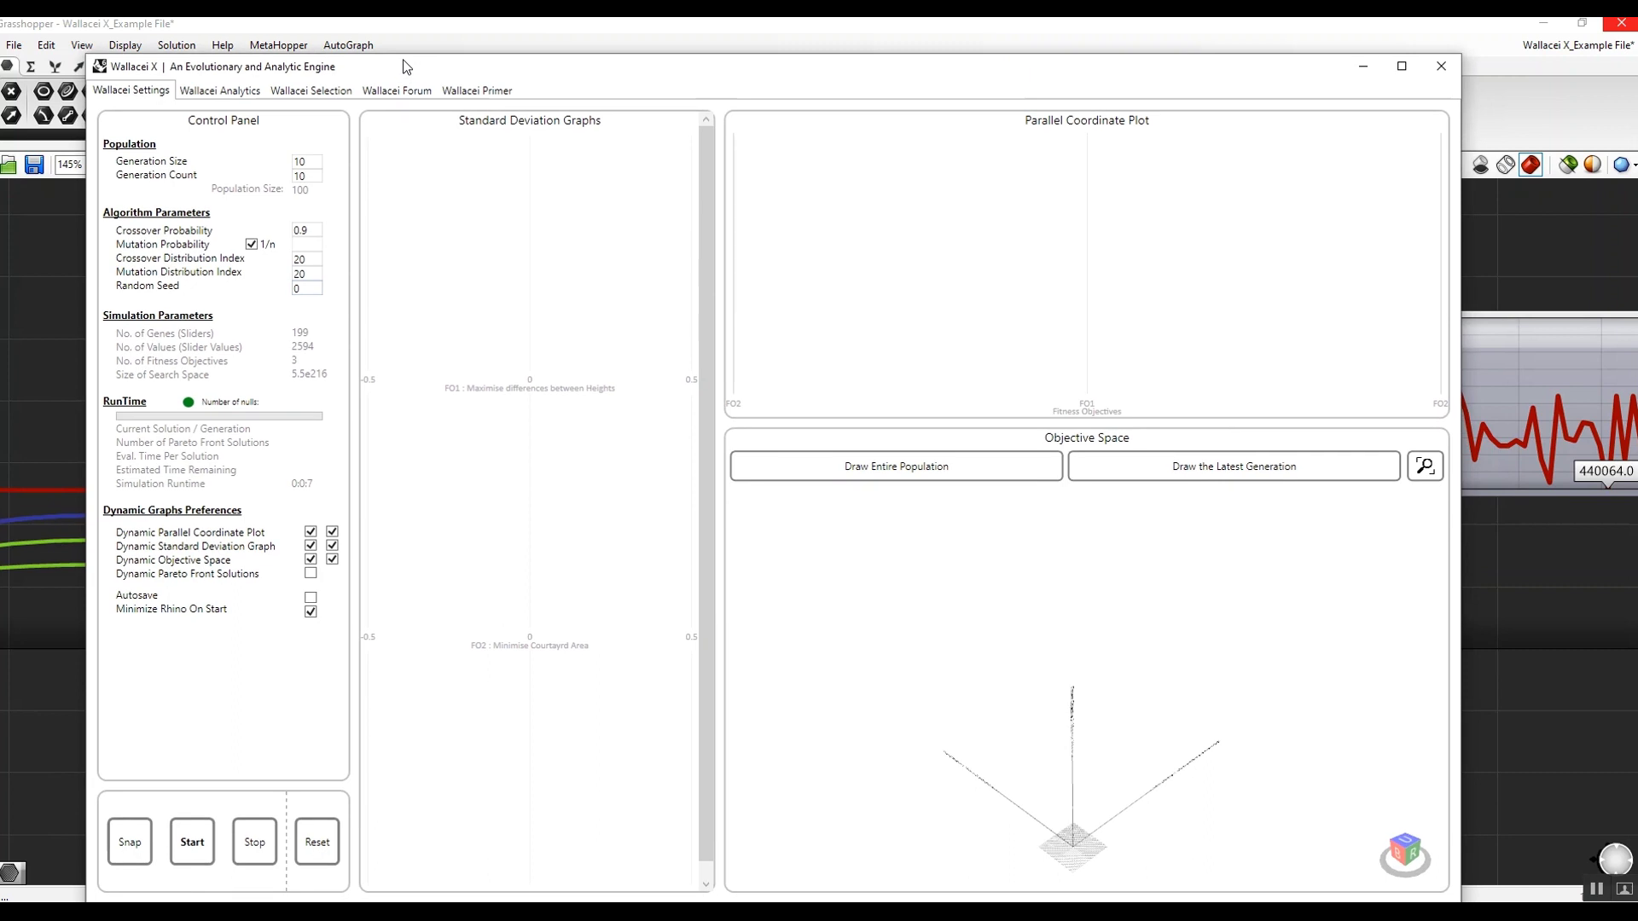
double_click(406, 67)
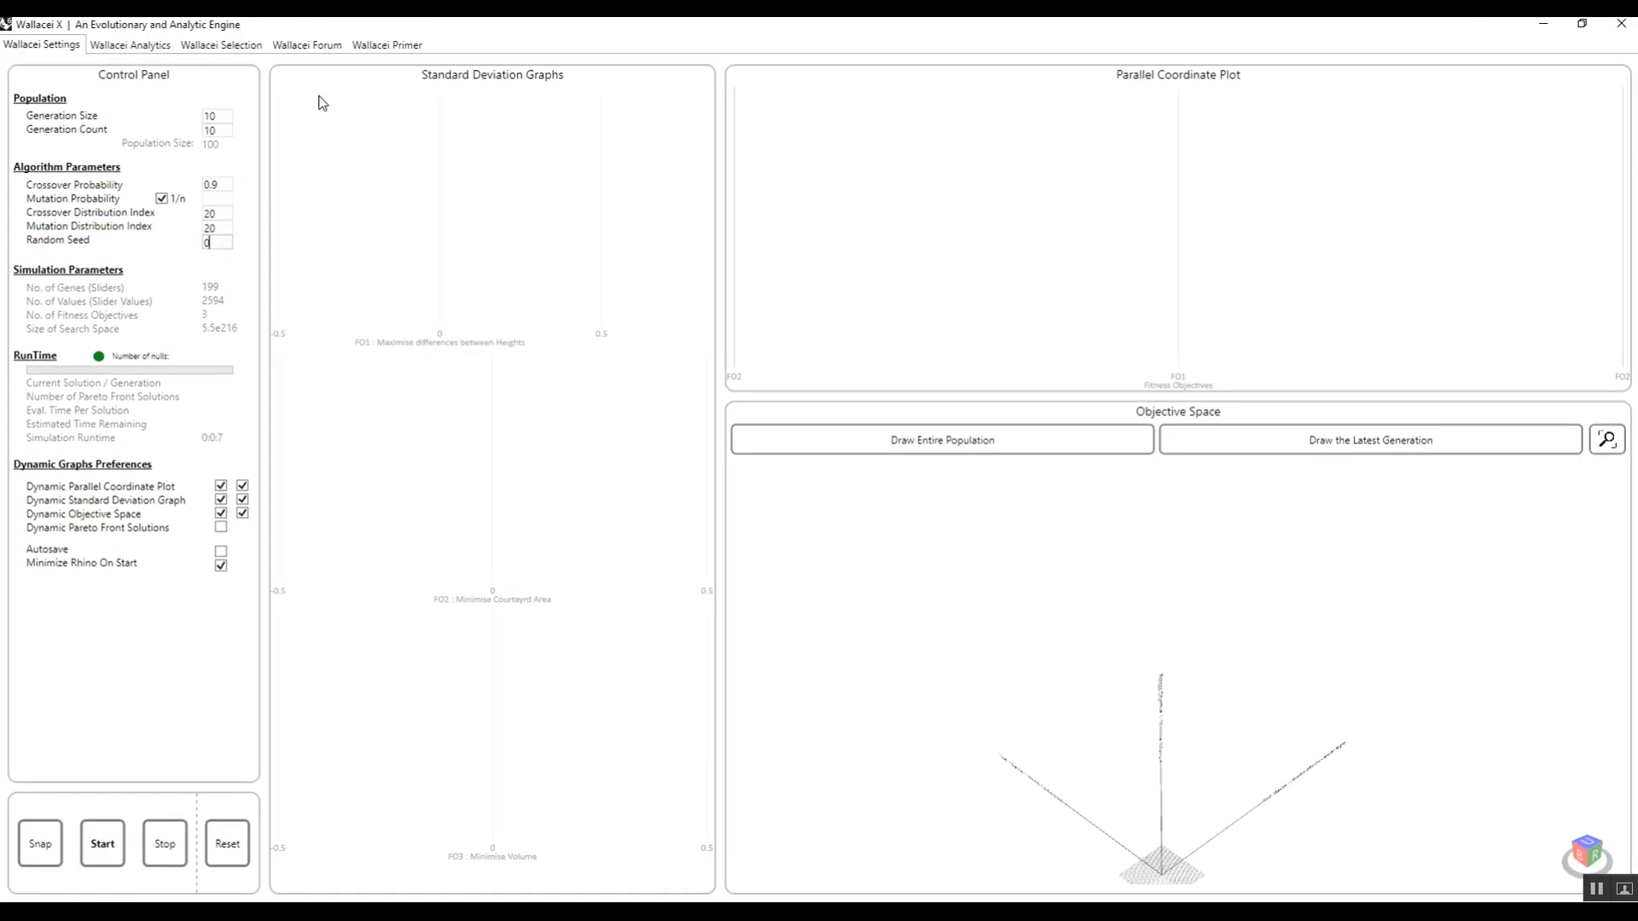
click(104, 842)
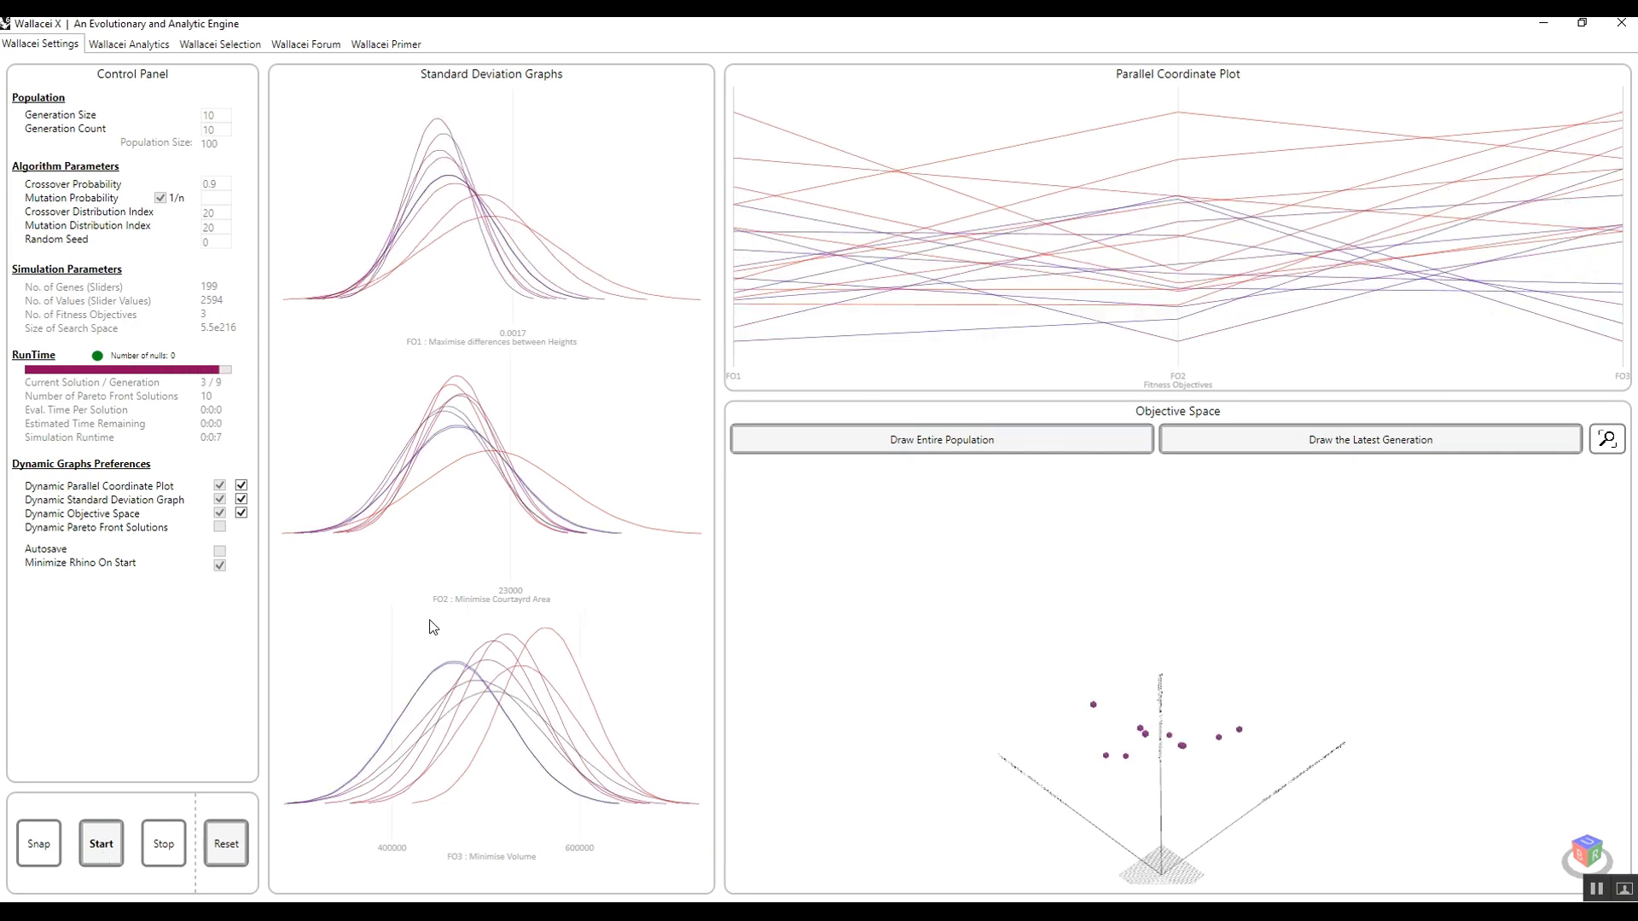
click(841, 520)
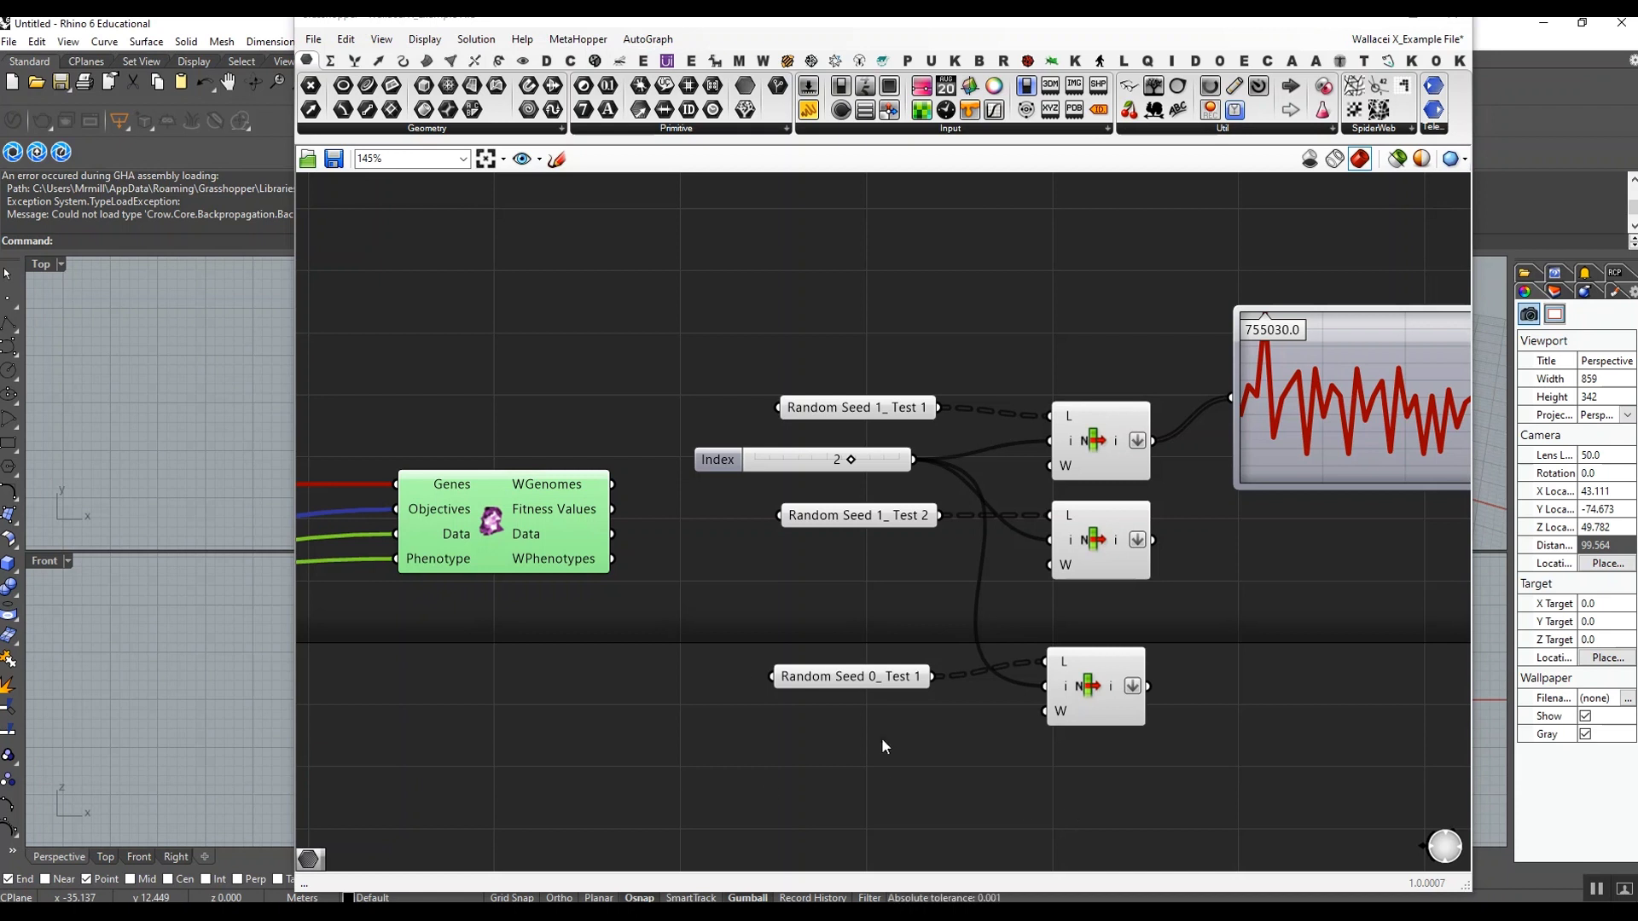
- Duplicate the Random Seed 0_ Test 1 parameter below, replace its values with Wallacei X's Fitness Values, and internalise the data
alt+drag(826, 681, 830, 775)
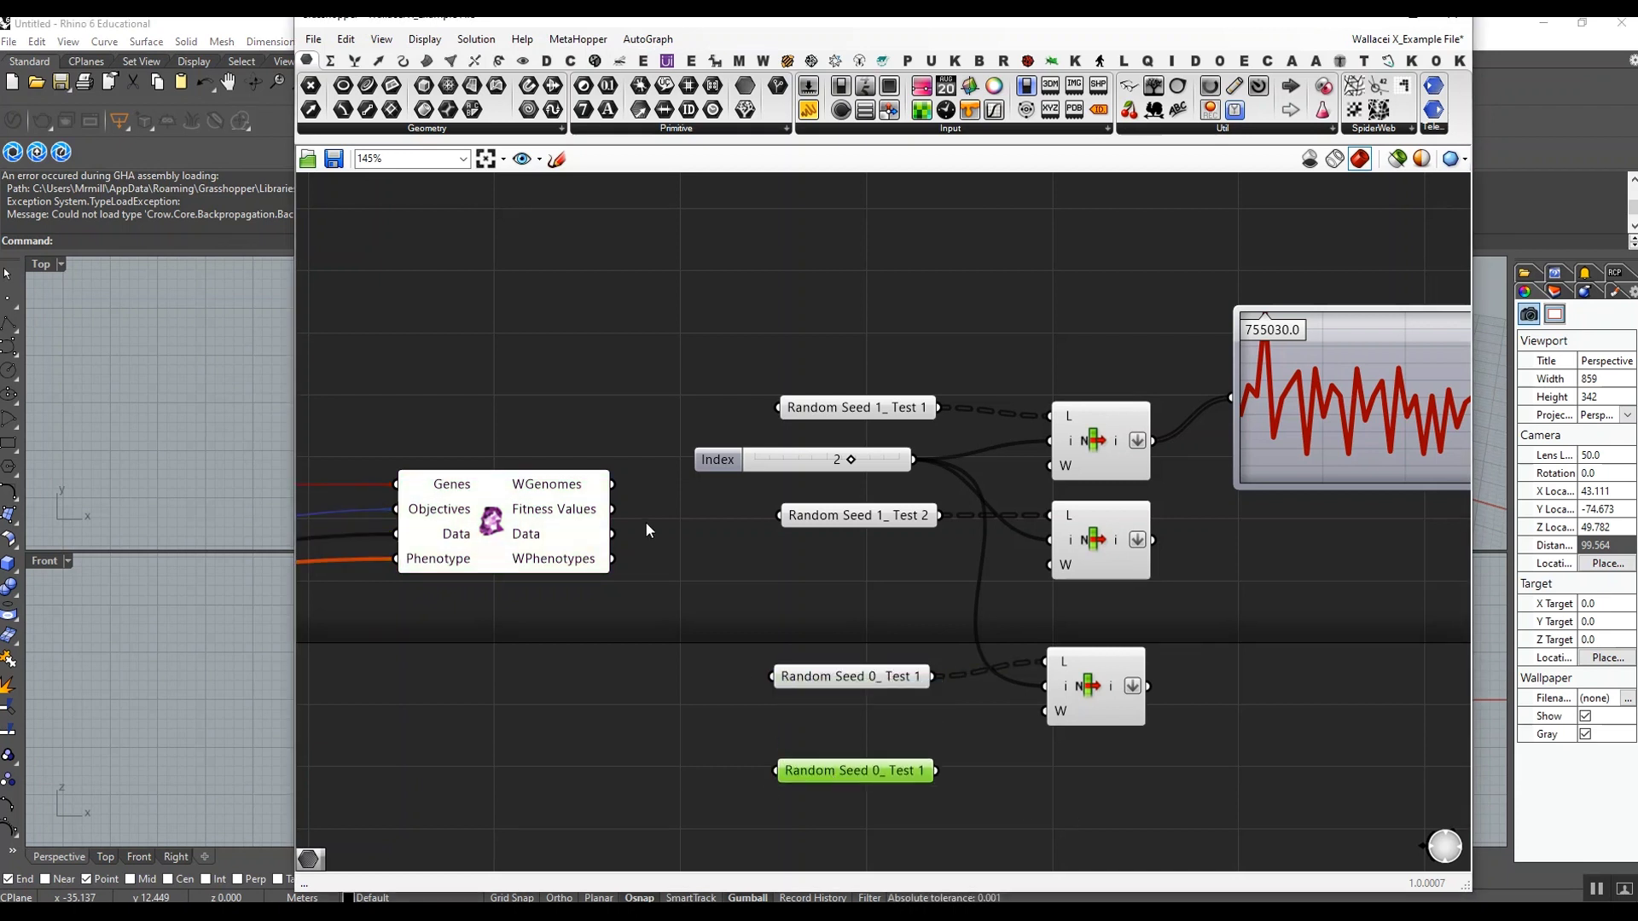
right_click(821, 778)
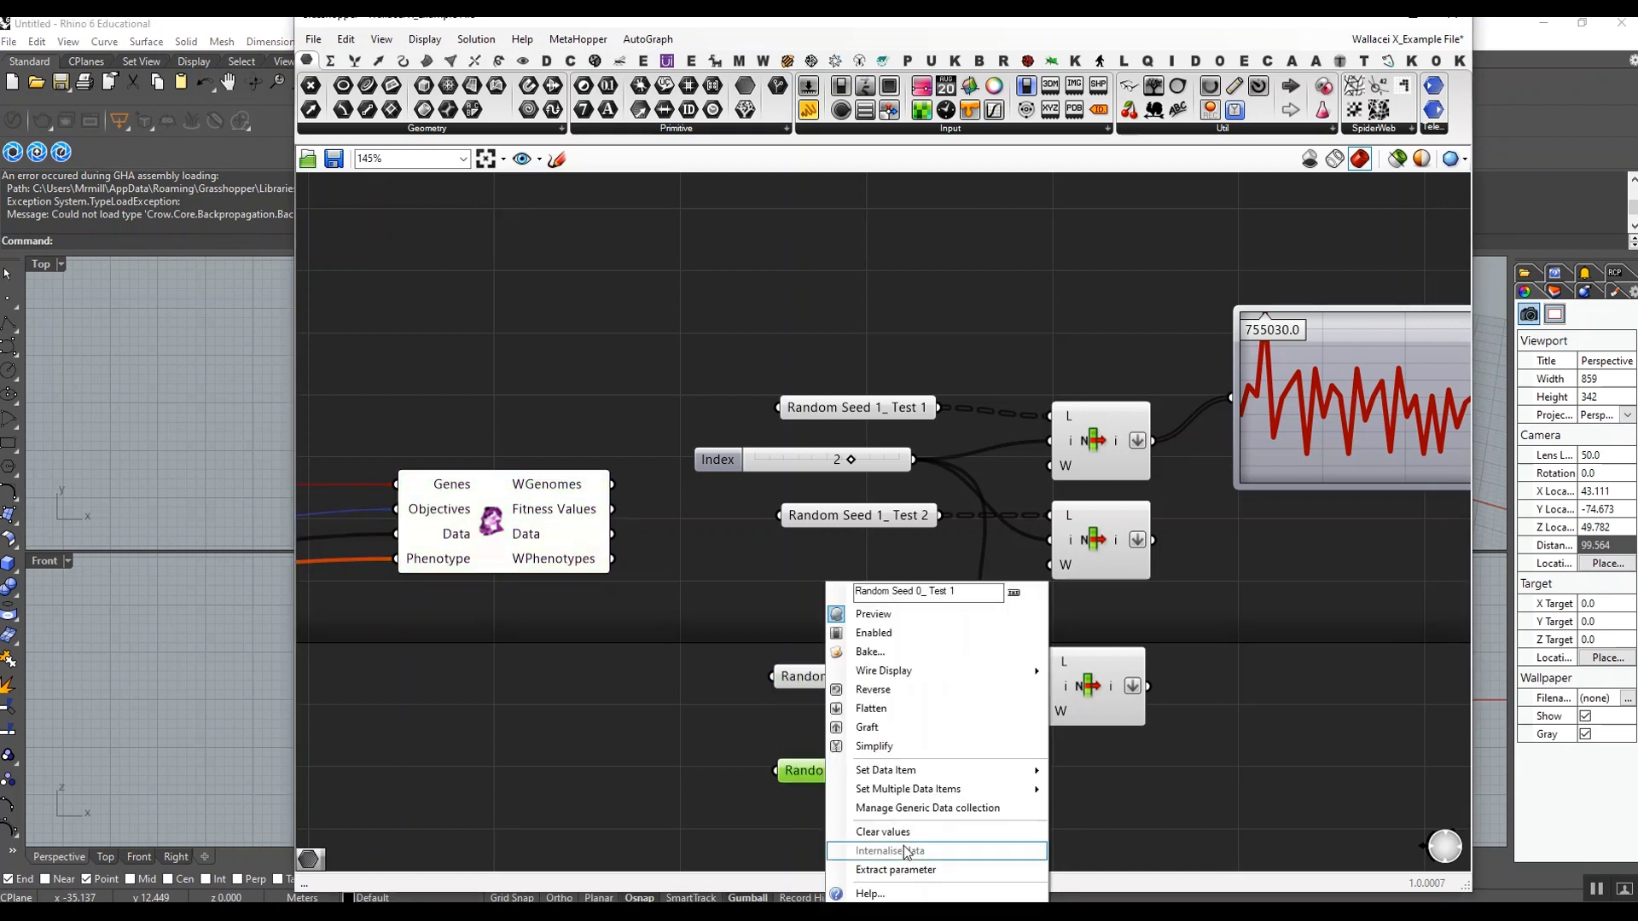
click(883, 829)
drag(612, 509, 776, 770)
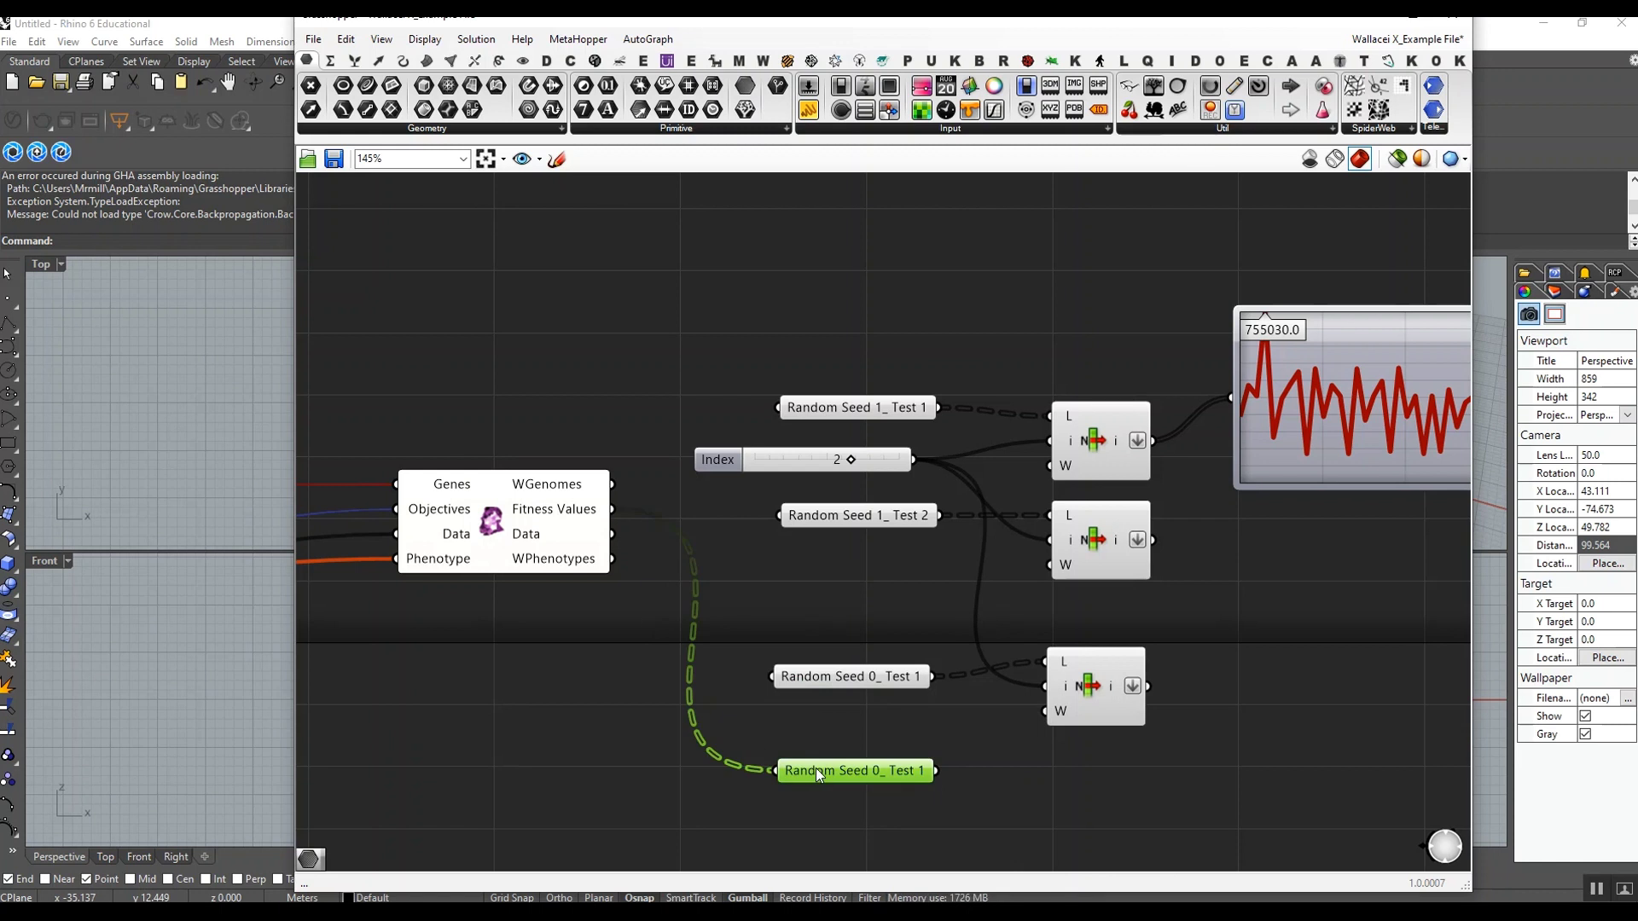
right_click(817, 773)
click(953, 850)
- Rename the new duplicate parameter to "Random Seed 0_ Test 2"
right_click(818, 777)
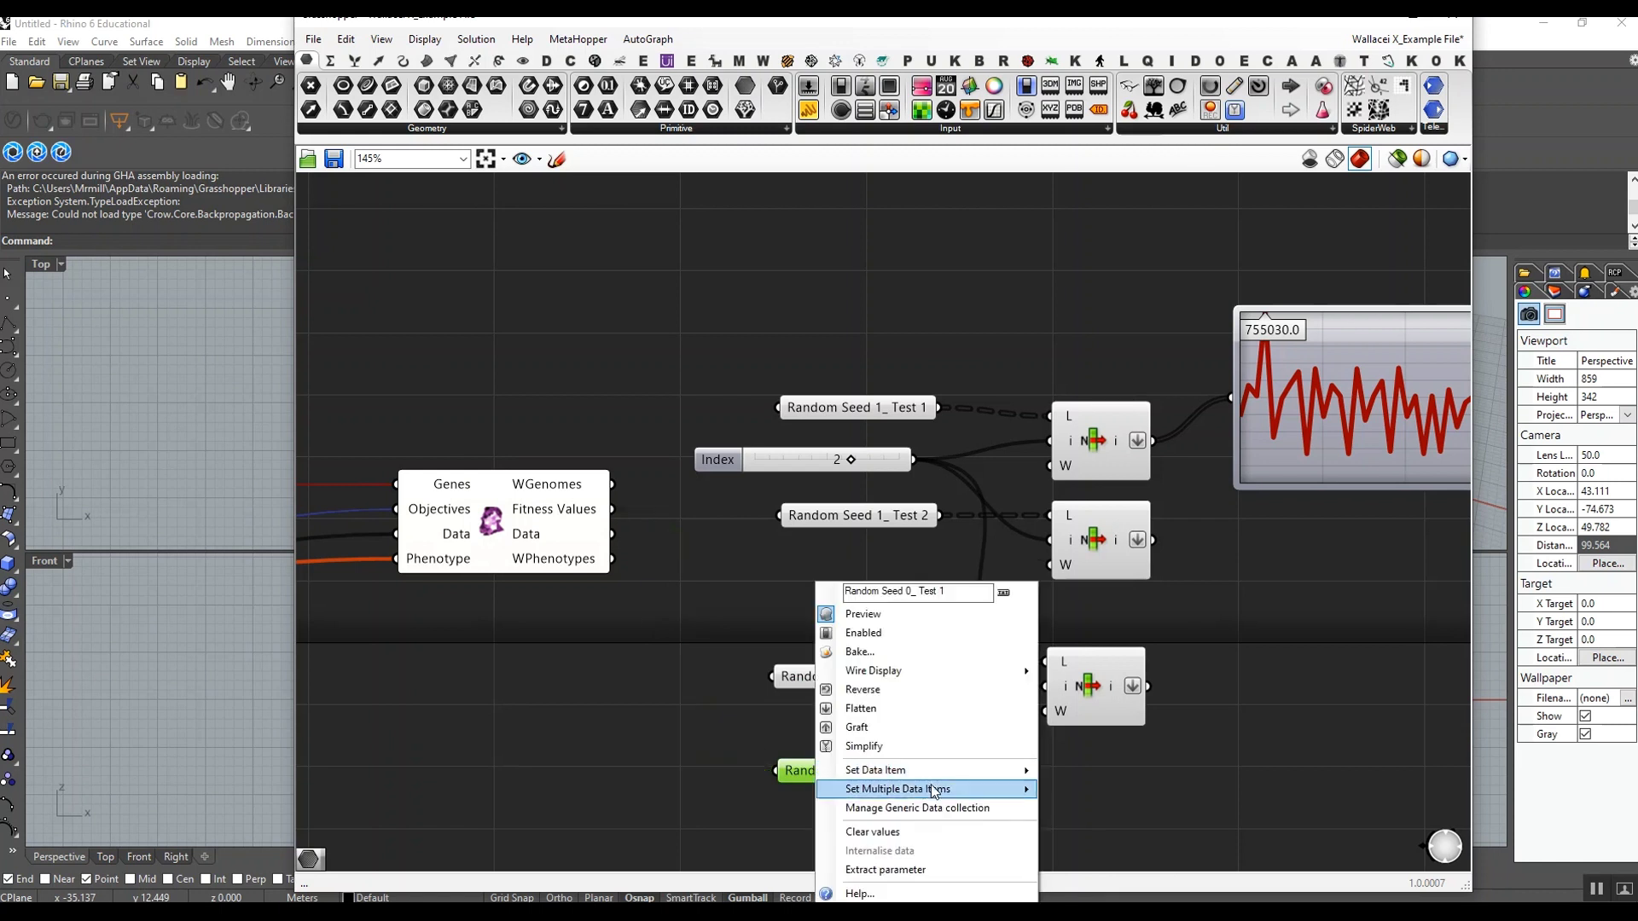
click(825, 776)
right_click(826, 777)
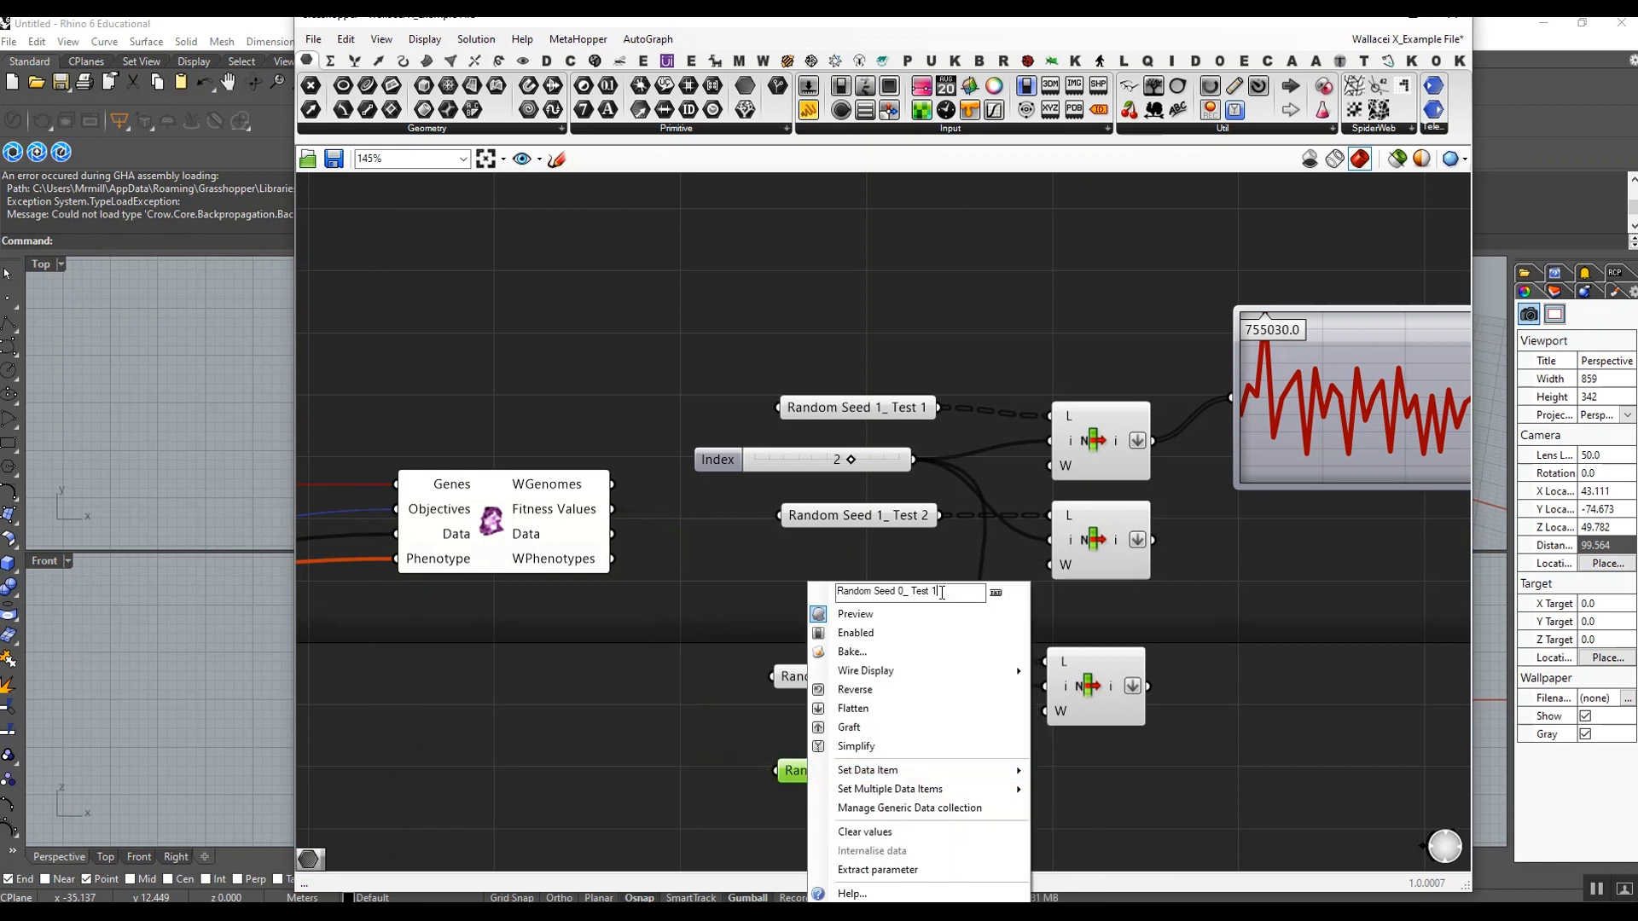
key(BackSpace)
text(2)
key(Return)
- Set the index slider to 0 and disconnect the Random Seed 1_ Test 2 List Item from the Quick Graph
right_drag(923, 522, 739, 529)
scroll(754, 563, down, 2)
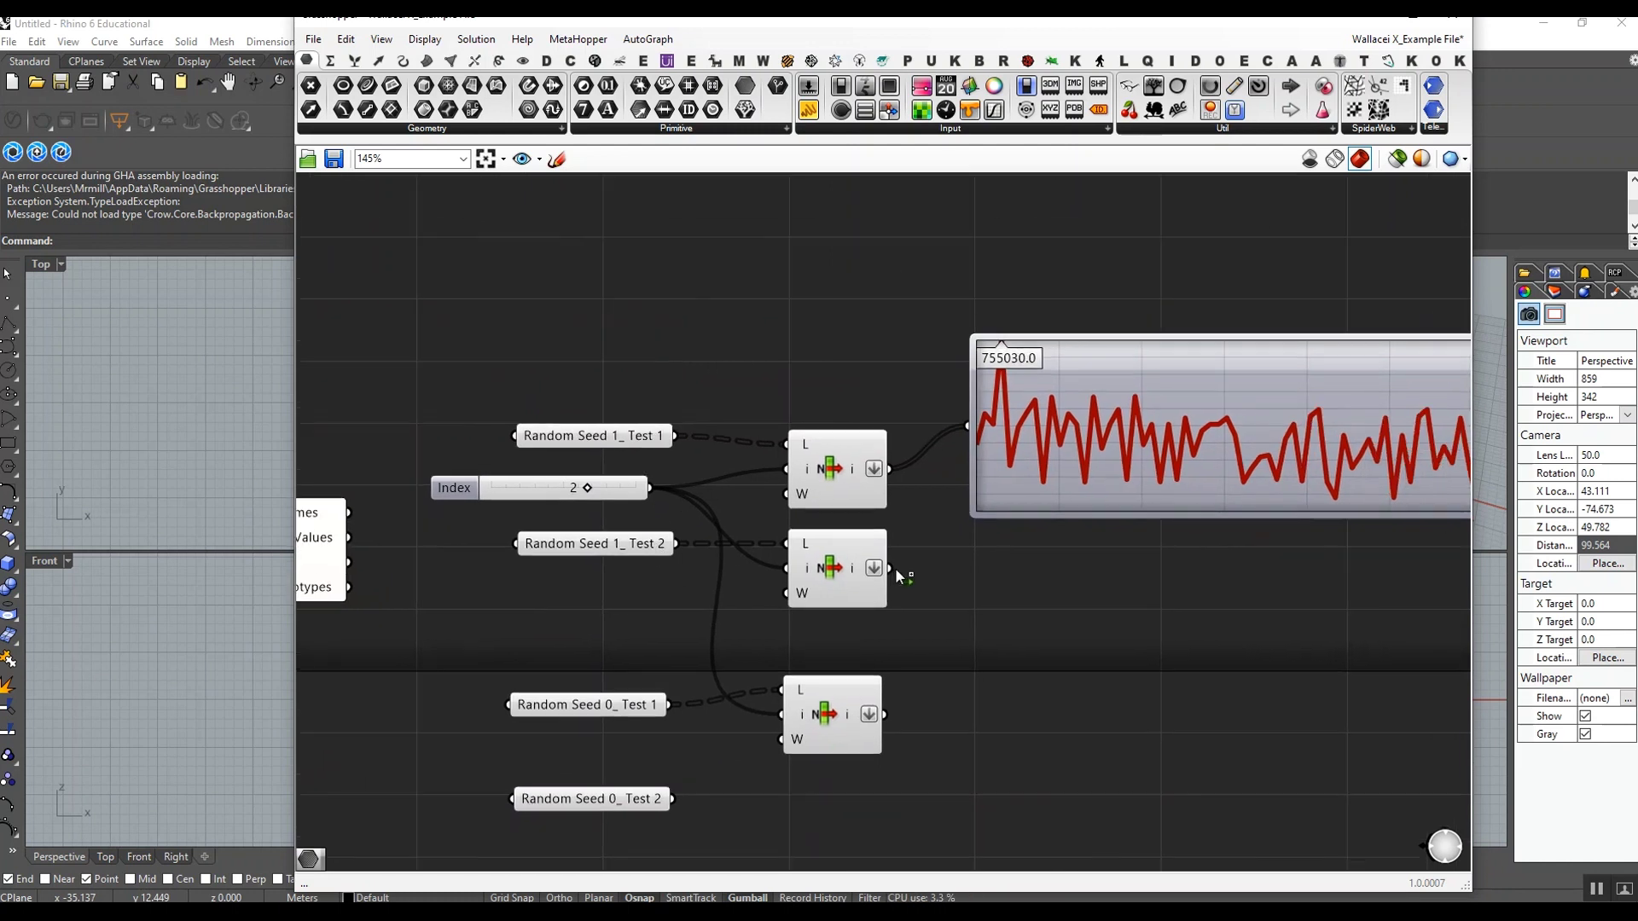
scroll(970, 551, down, 2)
right_drag(947, 559, 801, 537)
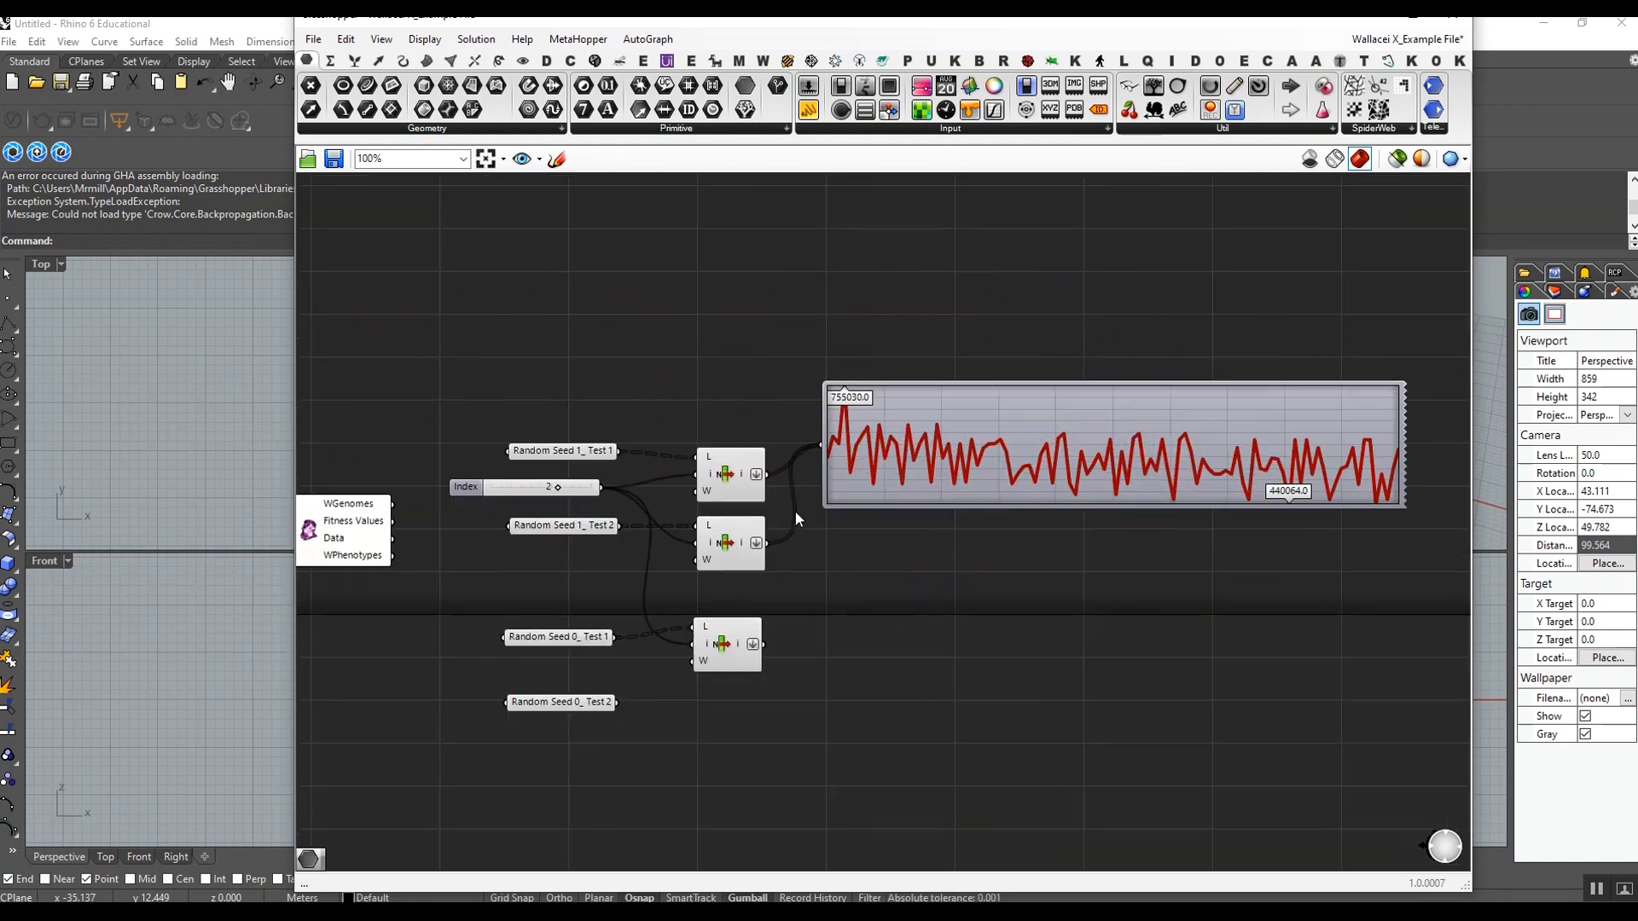
click(730, 488)
click(729, 538)
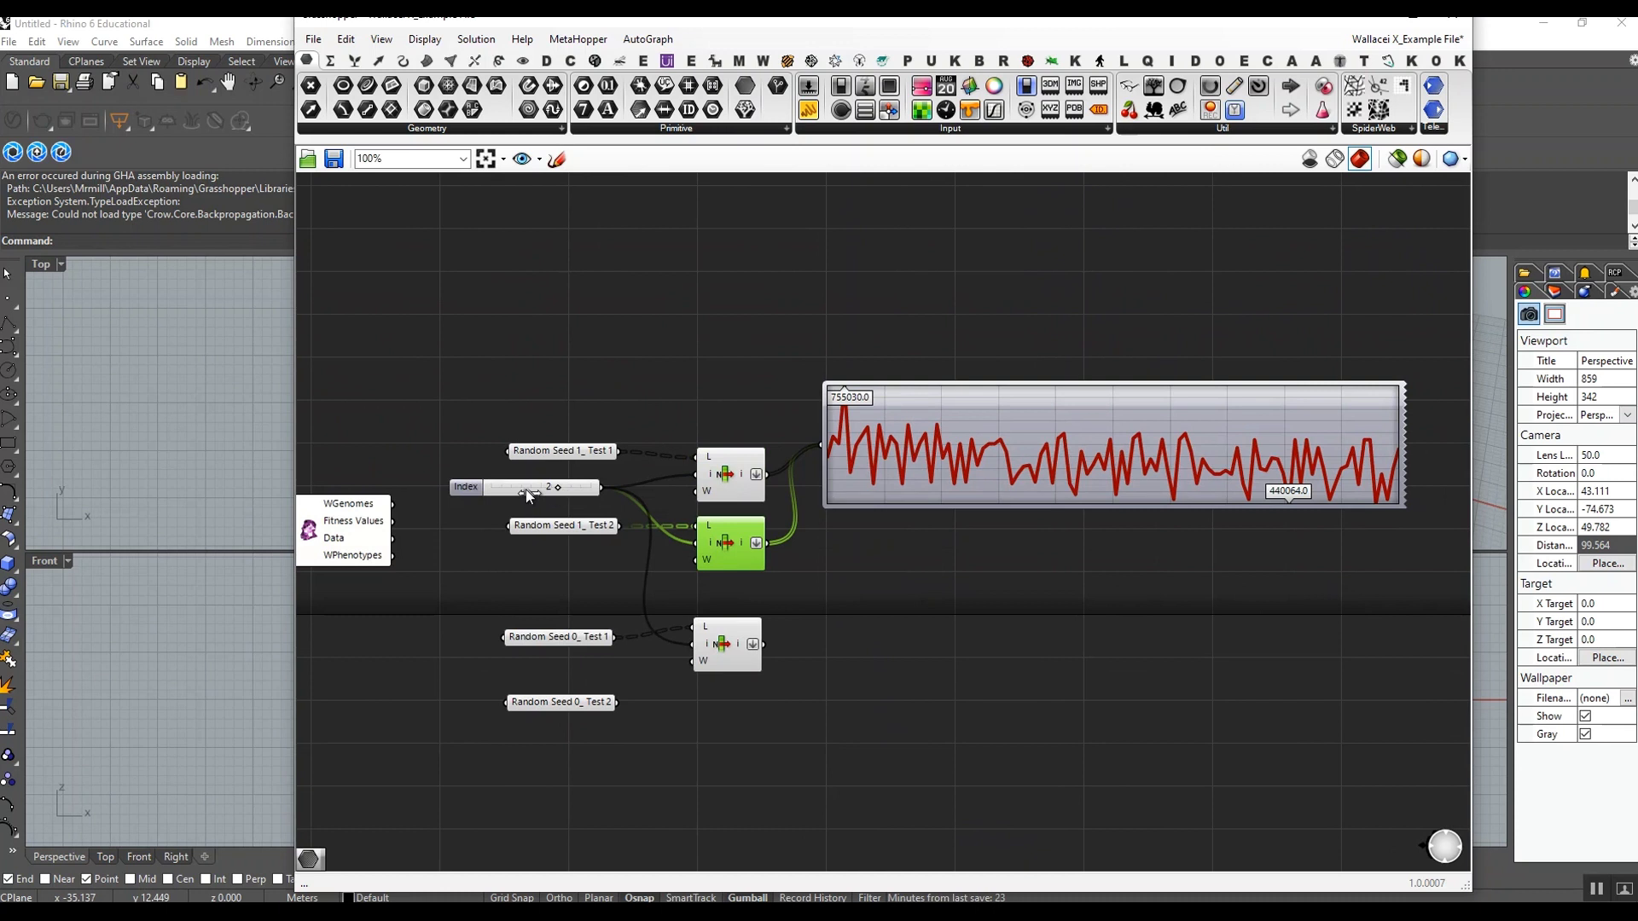
drag(557, 488, 478, 487)
ctrl+drag(767, 544, 821, 446)
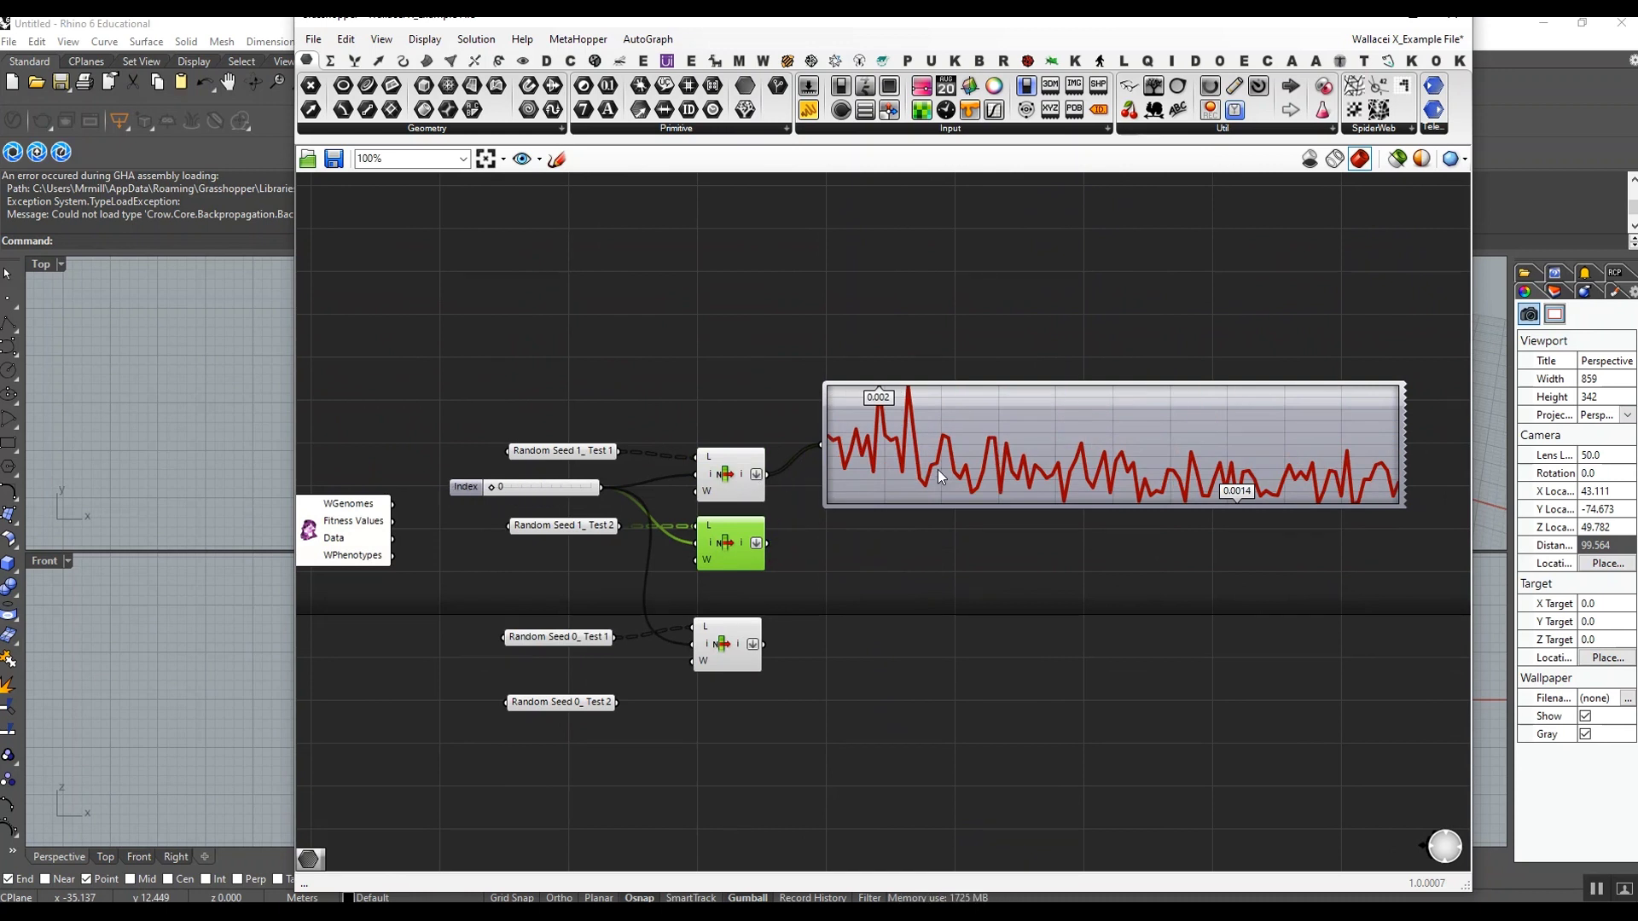
- Move the Quick Graph slightly lower on the canvas
click(957, 411)
drag(957, 412, 956, 435)
right_drag(923, 554, 947, 513)
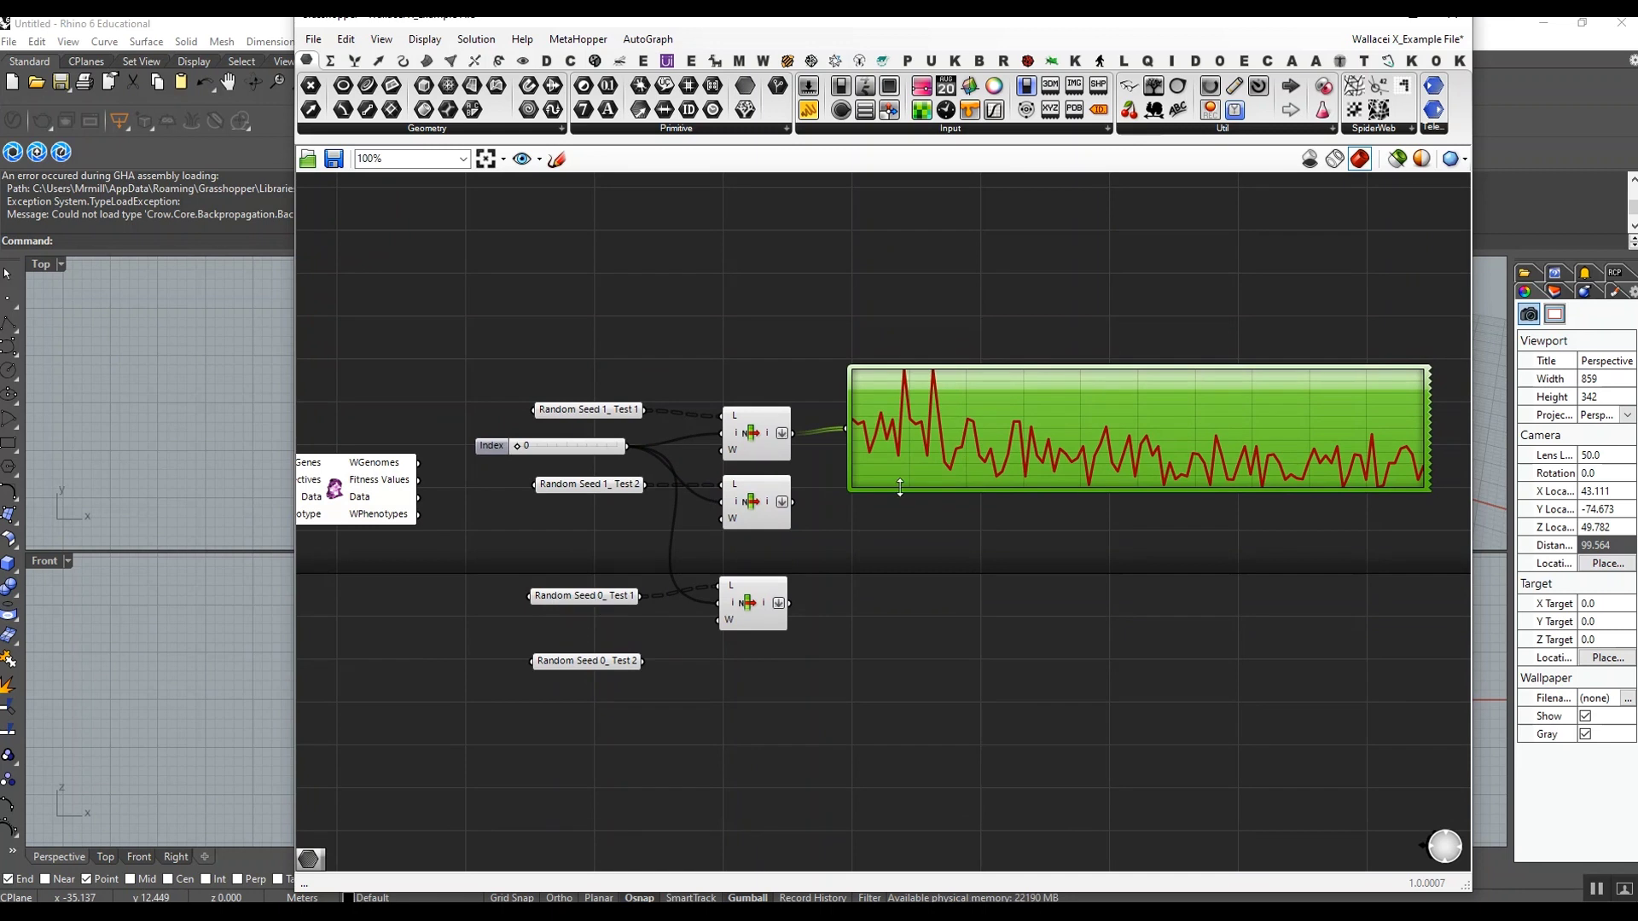
- Duplicate the Random Seed 0_ Test 1 List Item below and connect Random Seed 0_ Test 2 to the copy's list input
click(757, 616)
alt+drag(757, 616, 749, 691)
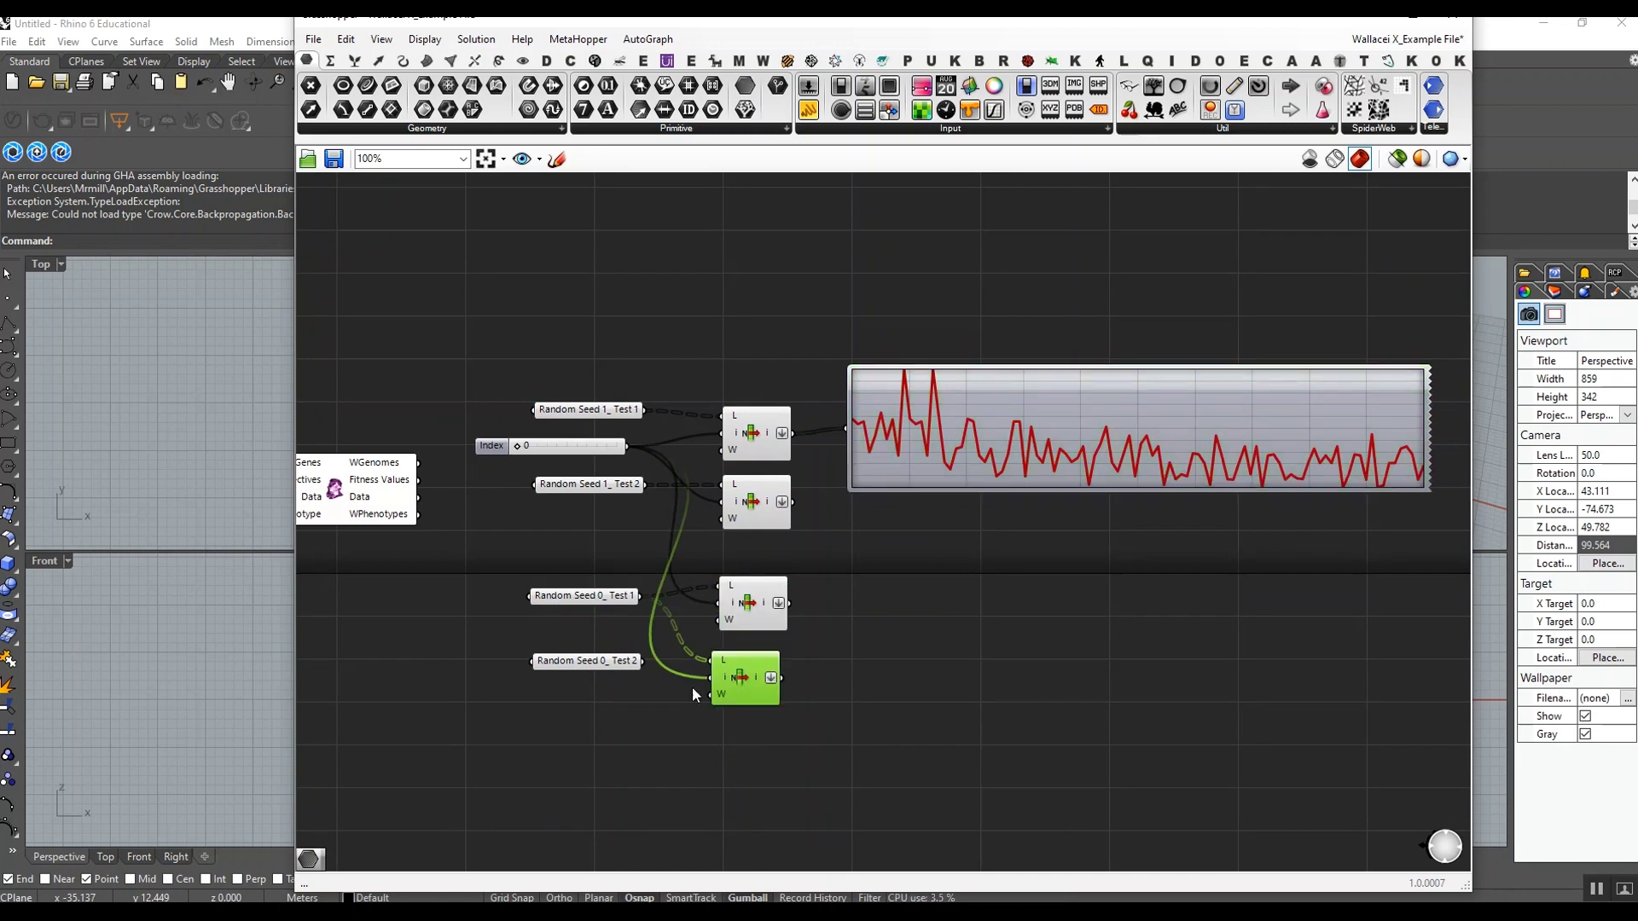
drag(644, 662, 711, 662)
- Move the Quick Graph further down and make the Random Seed 0_ Test 1 List Item its only source
drag(1040, 419, 1050, 471)
drag(789, 603, 868, 485)
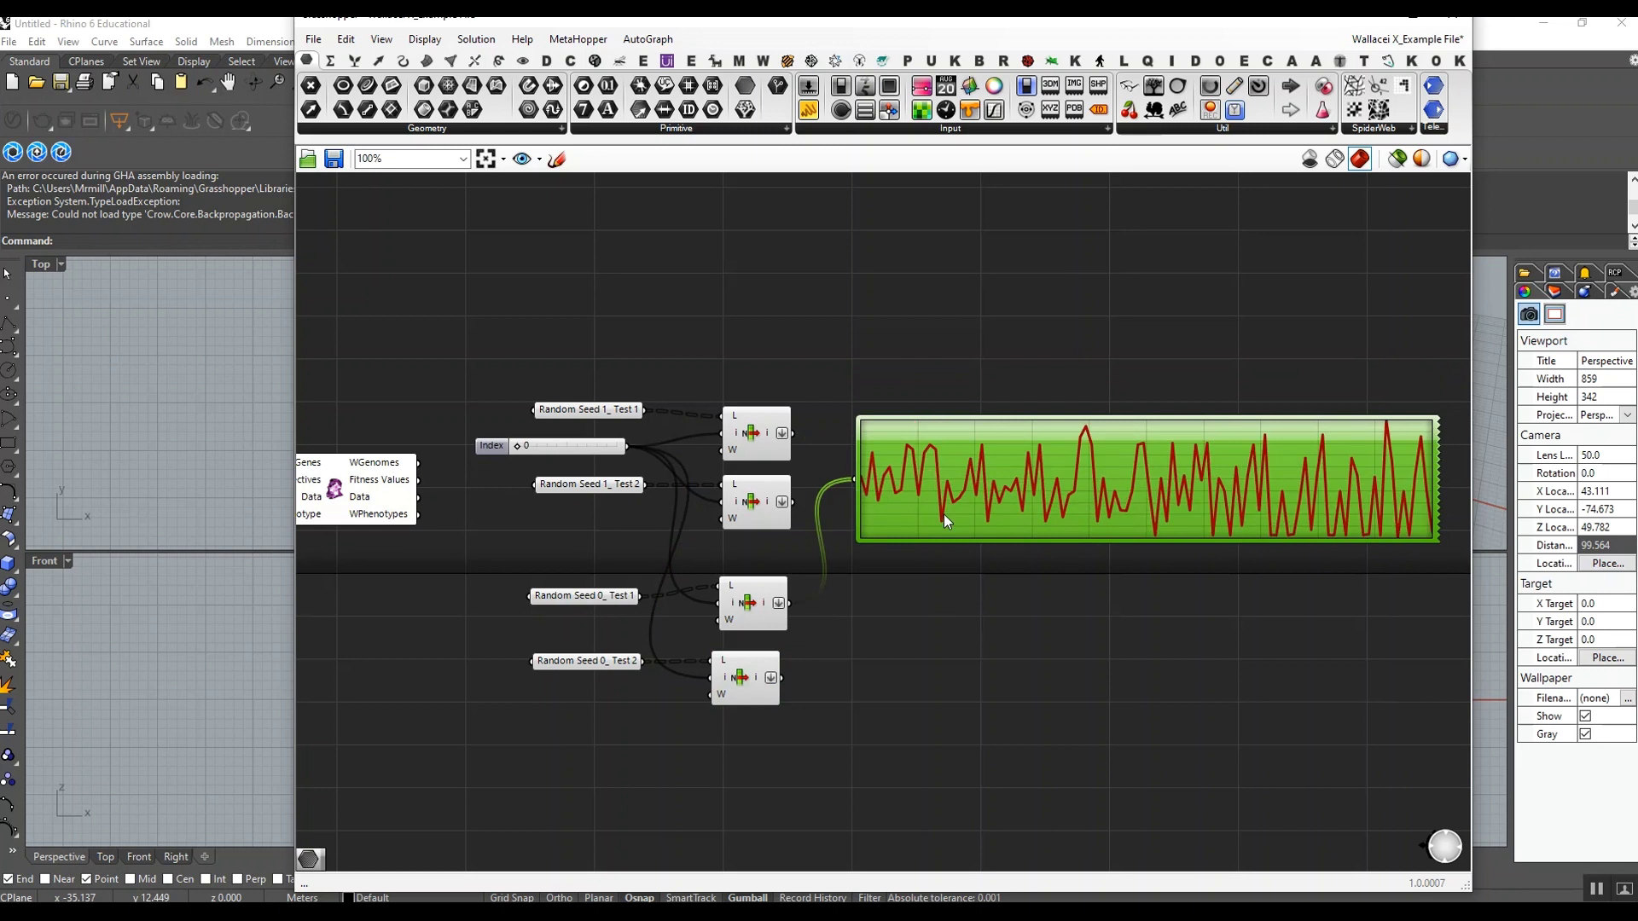
- Move the Quick Graph lower, add the Random Seed 0_ Test 2 List Item as its second source, and maximize the window
right_drag(1020, 570, 971, 524)
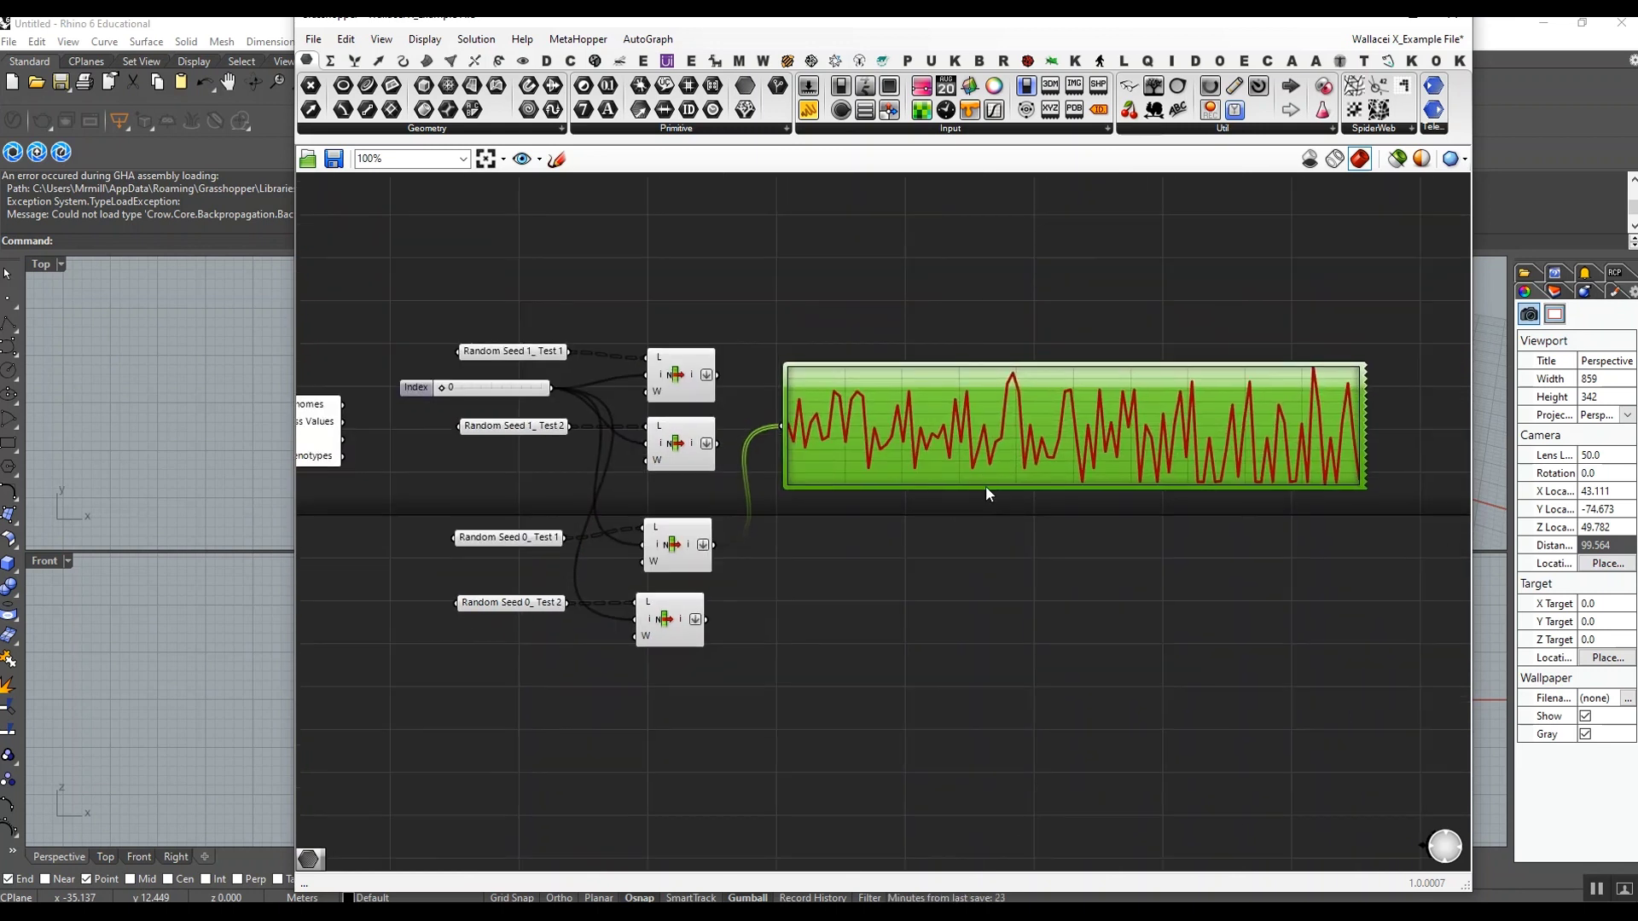
drag(985, 485, 966, 577)
drag(706, 620, 810, 509)
click(1414, 20)
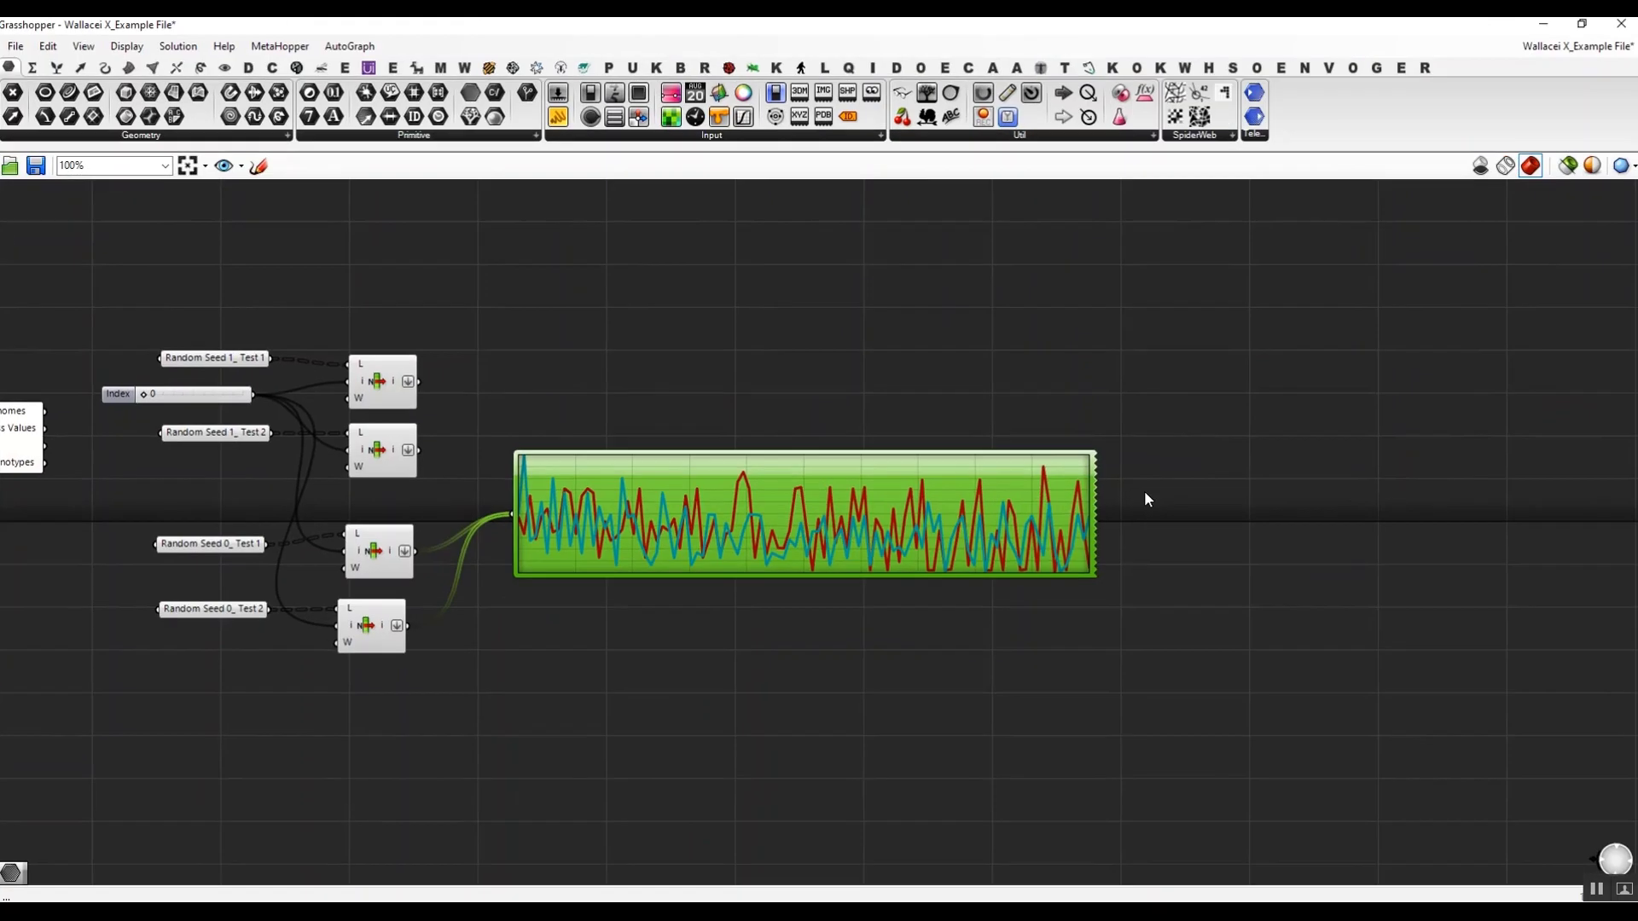
right_drag(1056, 653, 1181, 653)
scroll(931, 611, up, 1)
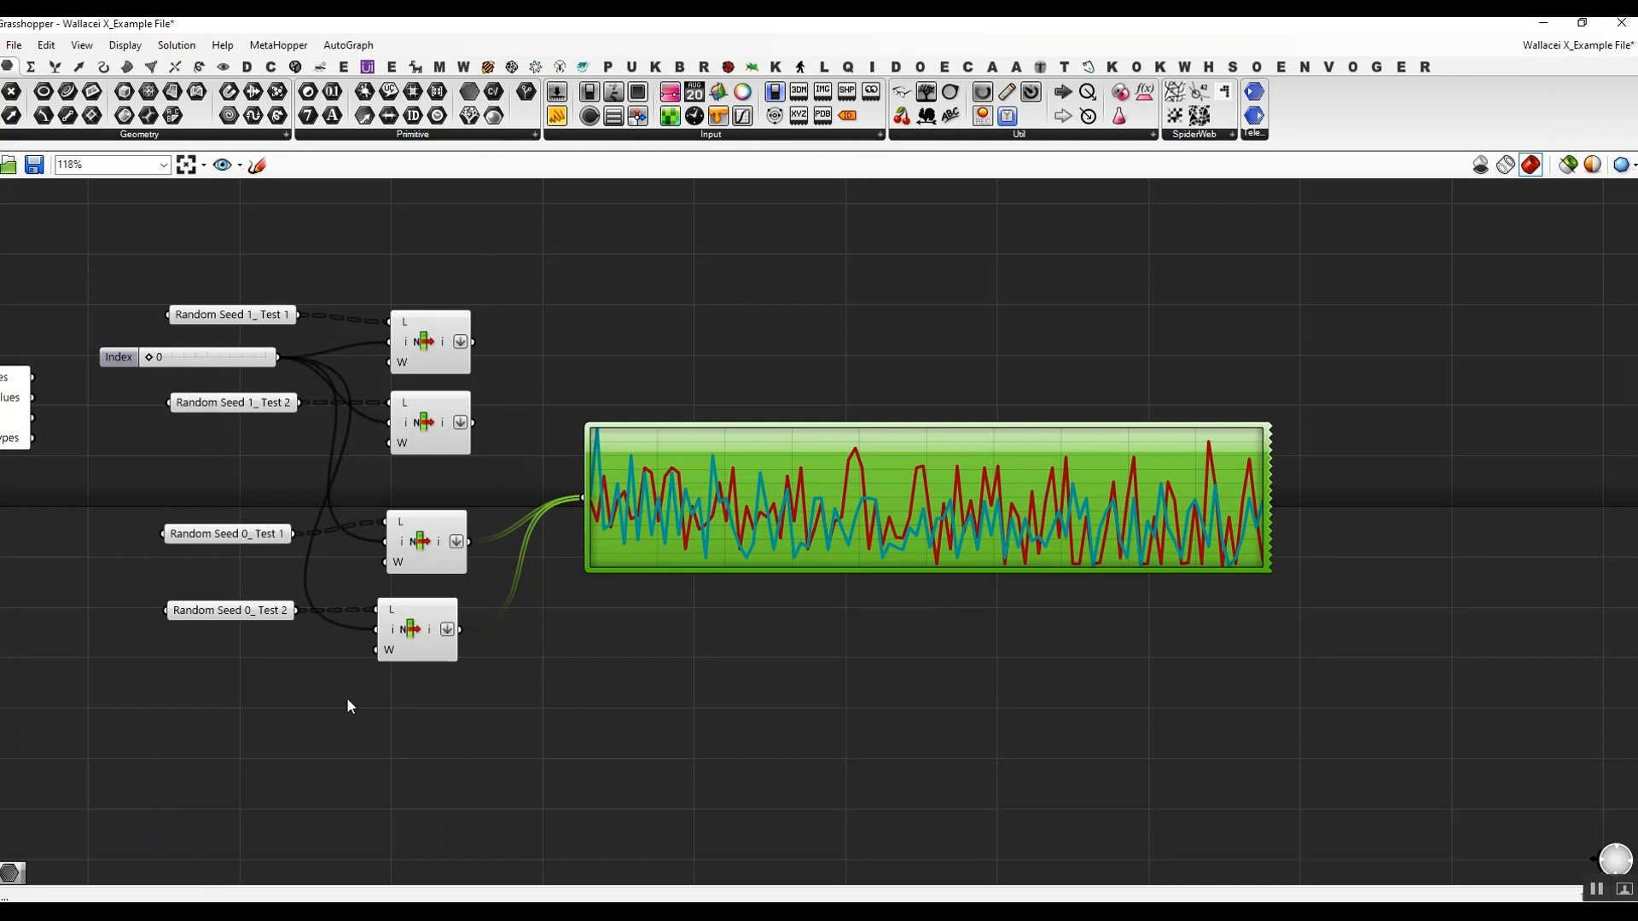
- Align the Random Seed 0_ Test 1 and Random Seed 0_ Test 2 parameters with the list inputs of their List Items
right_drag(256, 567, 556, 553)
right_drag(428, 618, 592, 570)
scroll(546, 612, down, 5)
scroll(684, 563, up, 6)
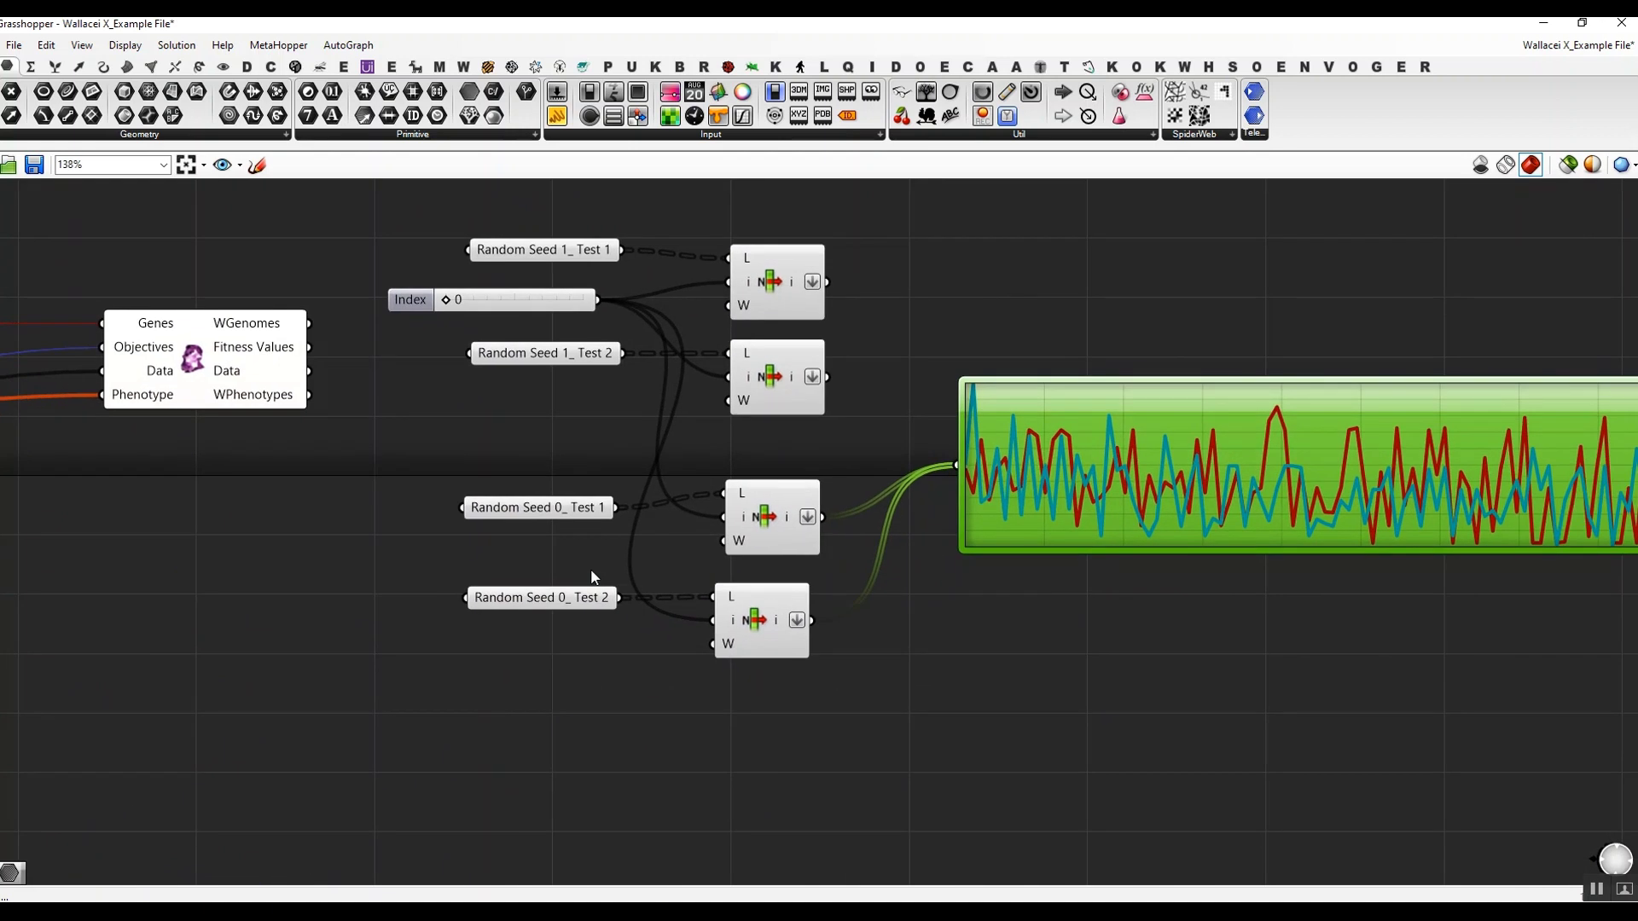
right_drag(602, 568, 389, 597)
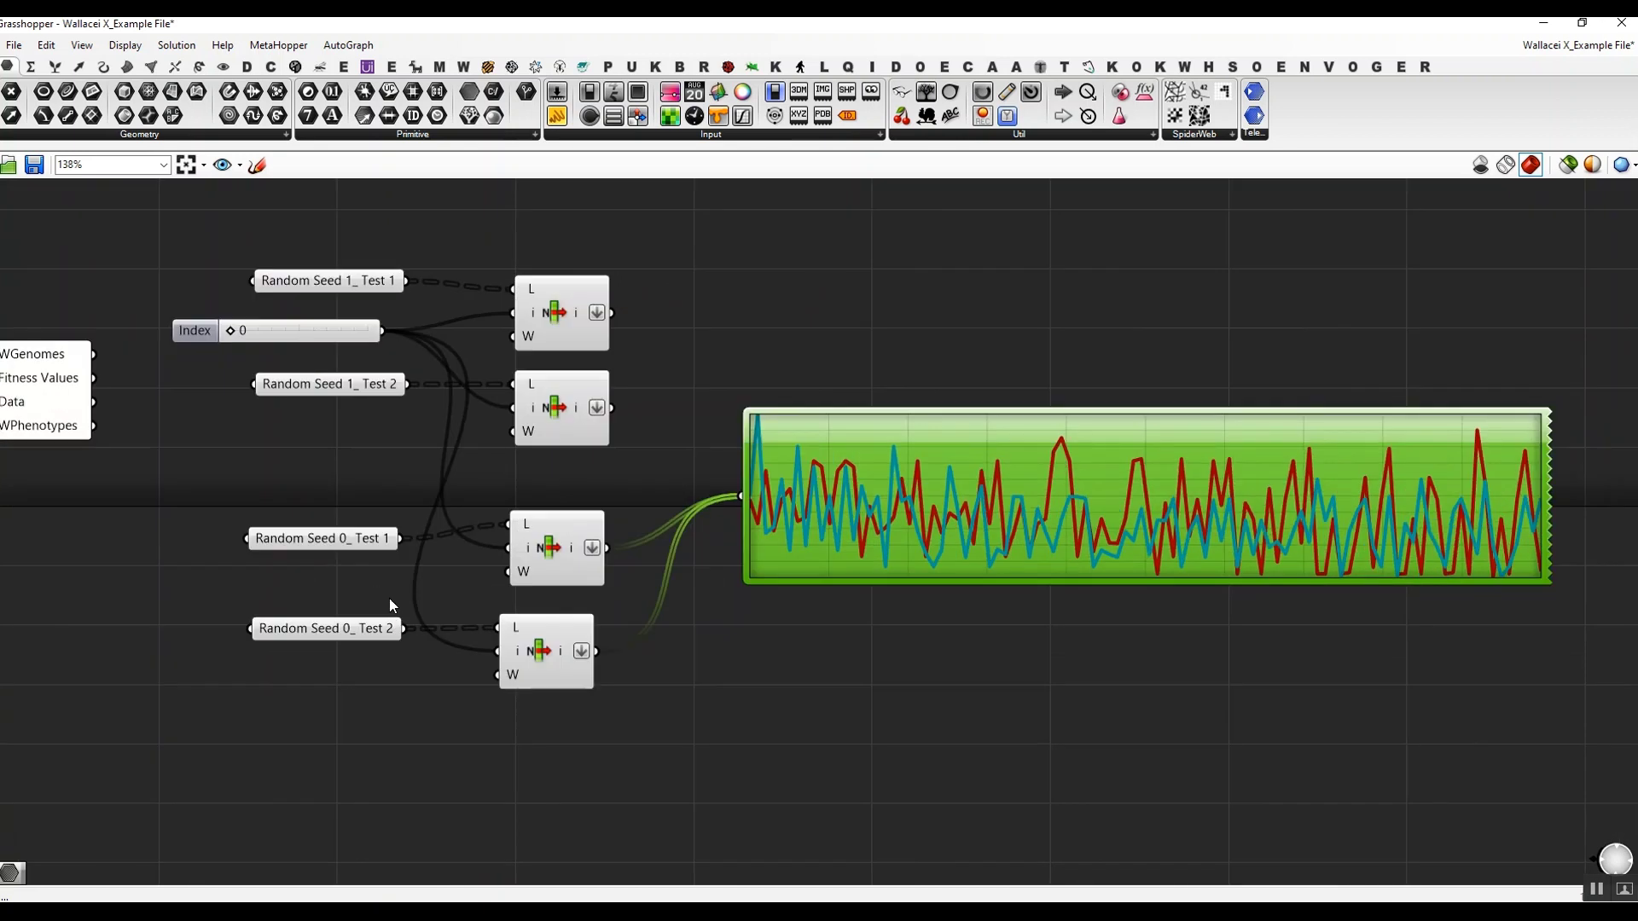
drag(390, 724, 296, 480)
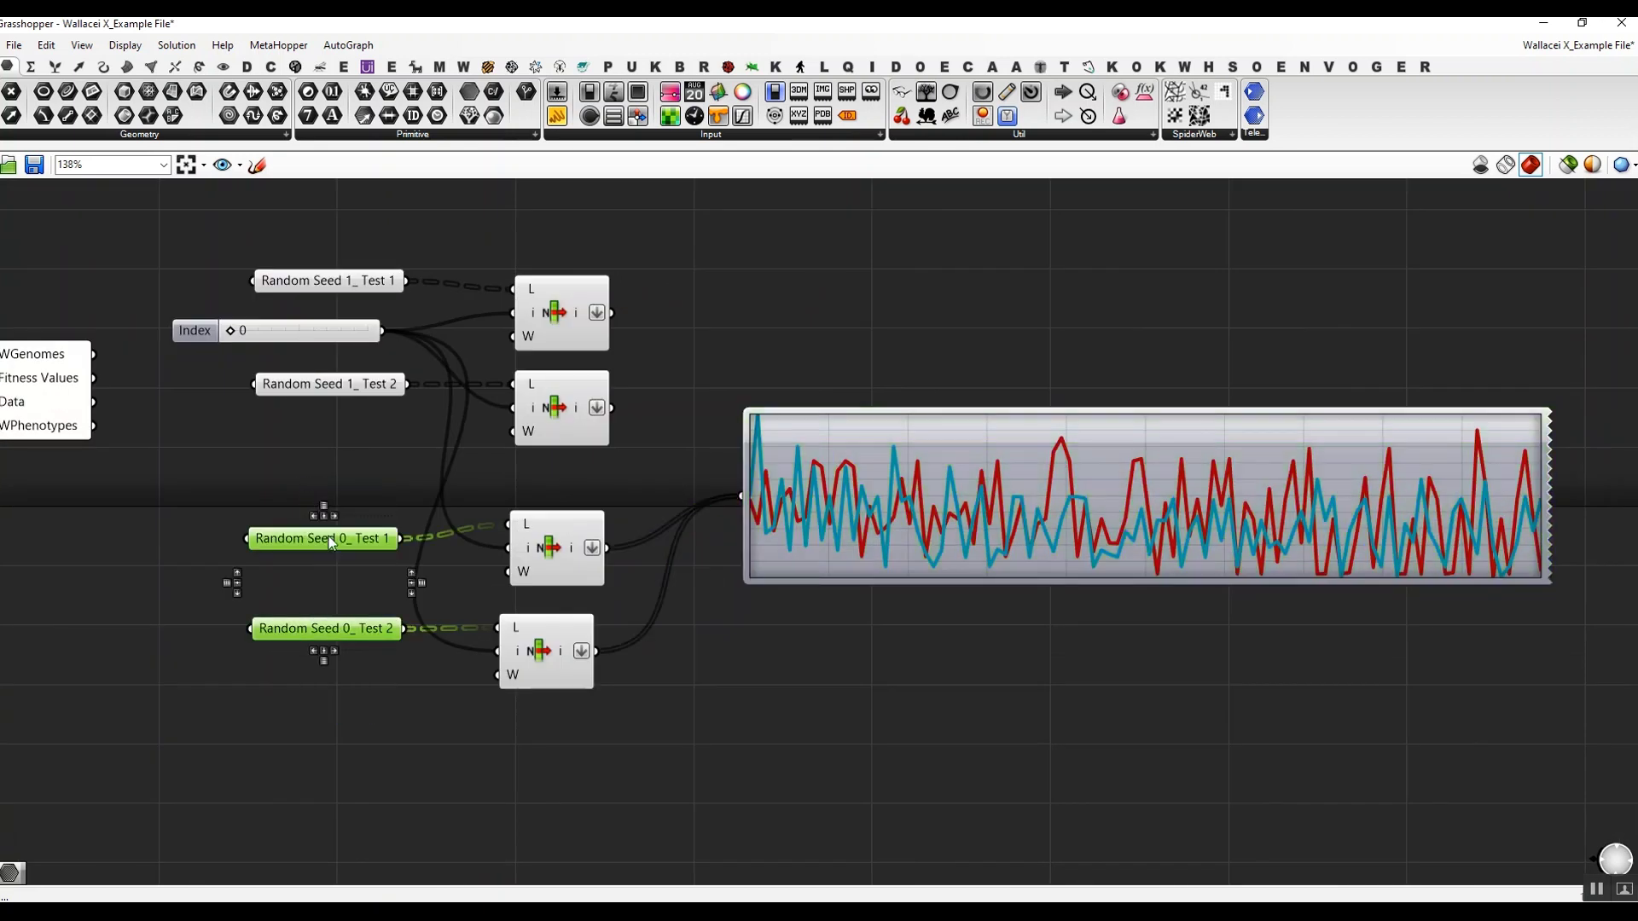
click(379, 452)
right_drag(388, 503, 269, 515)
click(251, 551)
right_drag(329, 573, 550, 727)
click(348, 621)
scroll(444, 572, down, 2)
scroll(444, 571, up, 2)
right_drag(444, 571, 422, 432)
scroll(422, 433, down, 2)
- Move both Random Seed 0 parameters, their List Items and the Quick Graph together further down the canvas
drag(1002, 701, 340, 454)
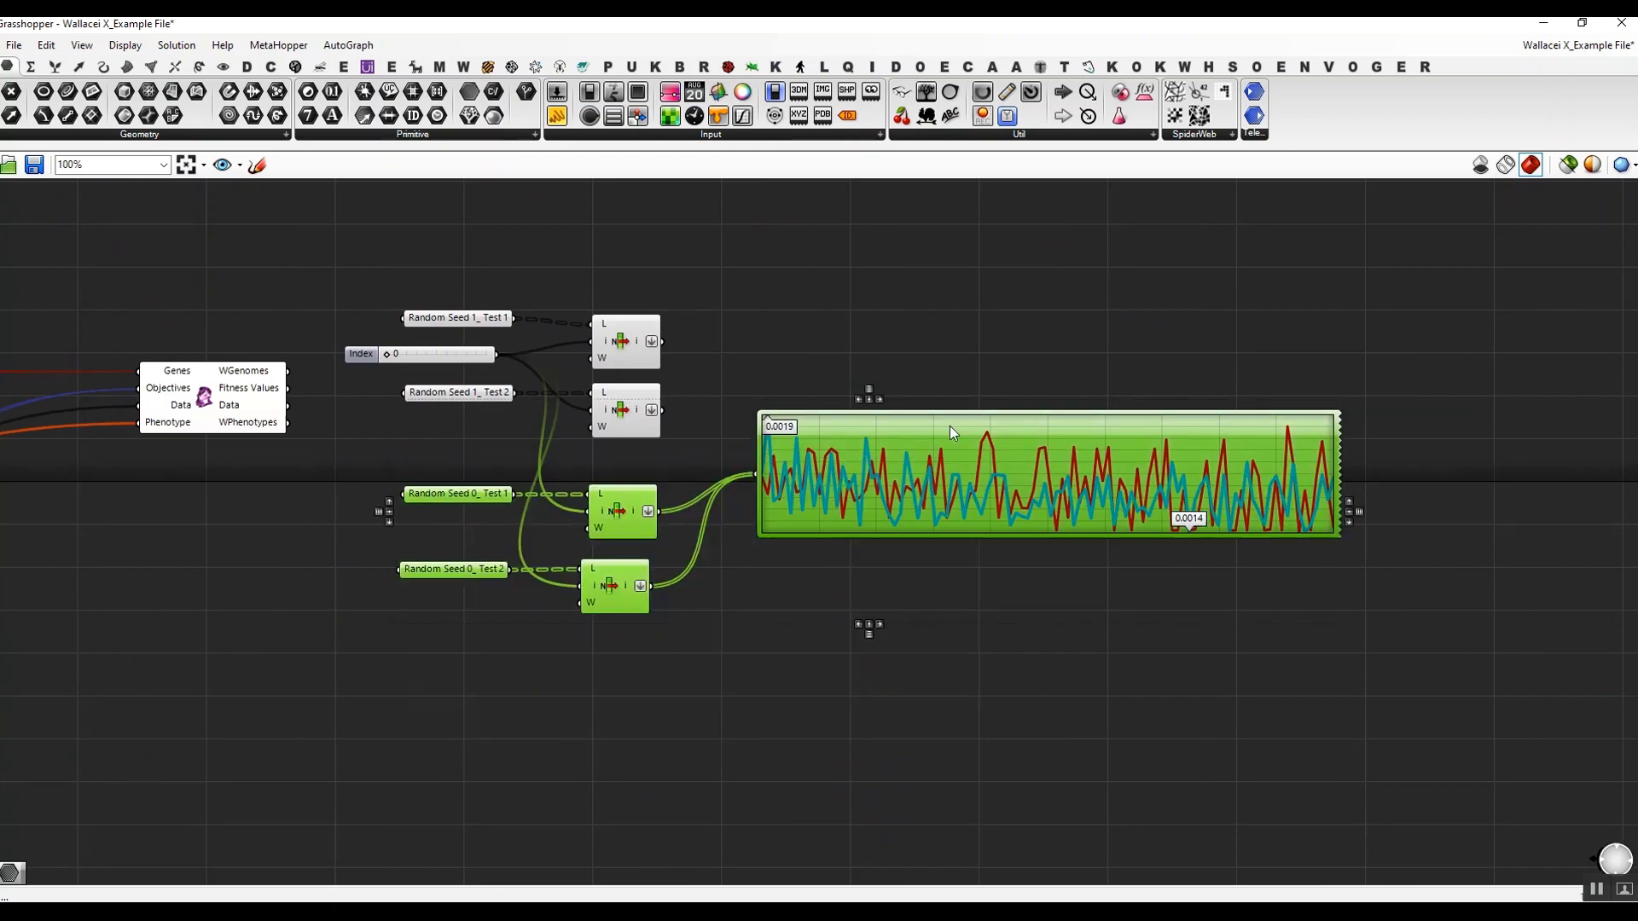
drag(918, 441, 930, 664)
click(753, 671)
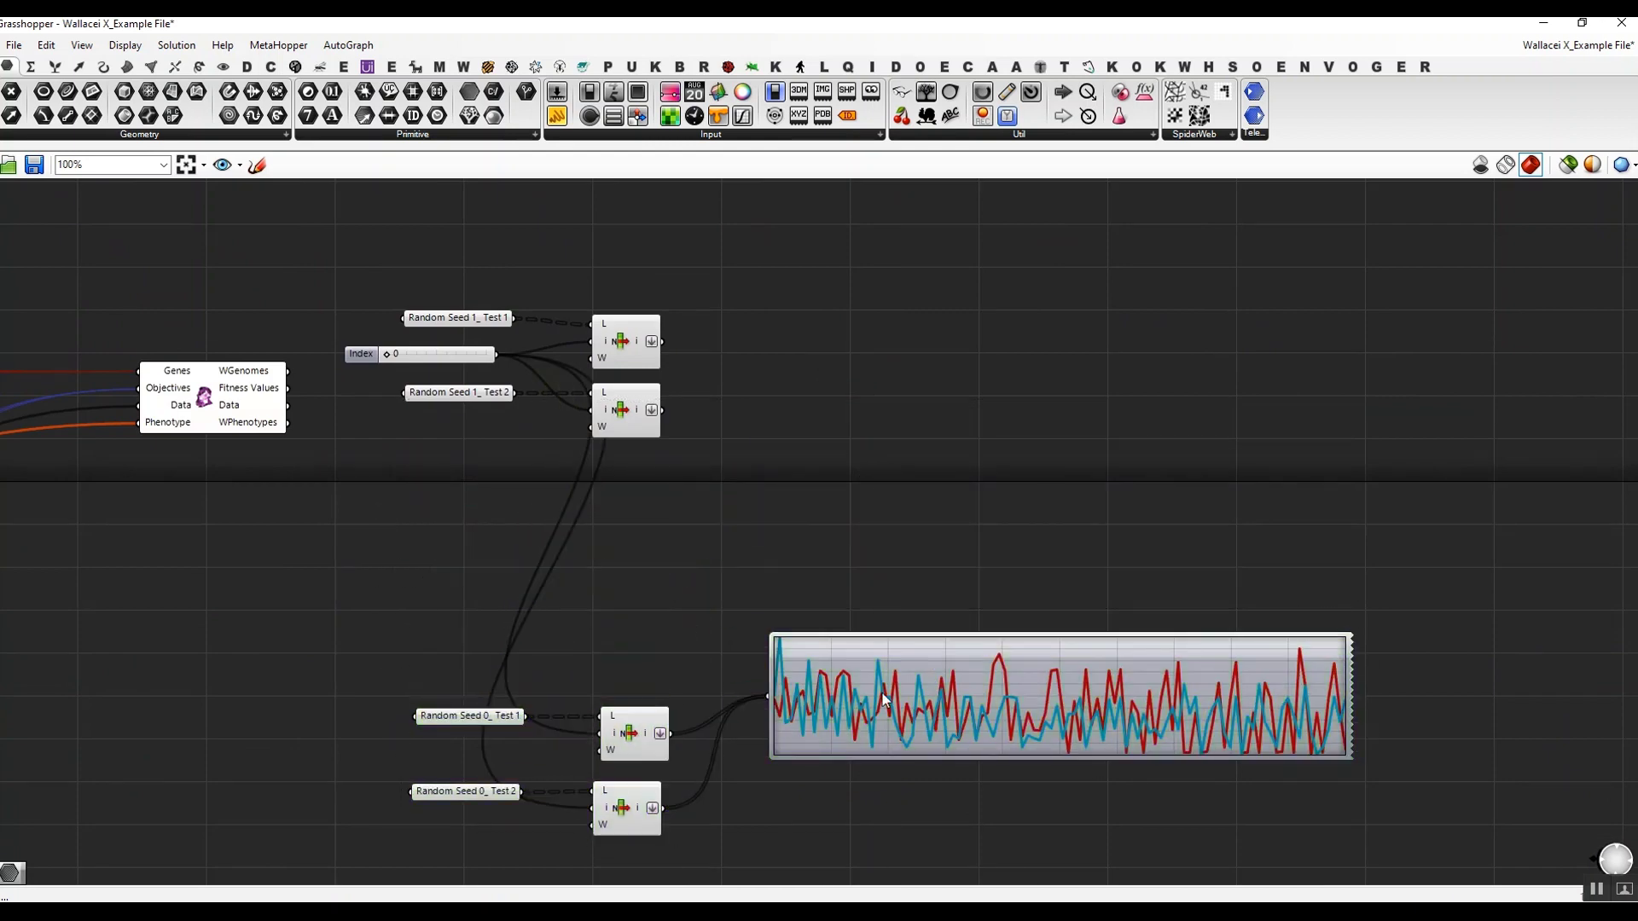
right_drag(592, 461, 863, 505)
scroll(653, 549, up, 2)
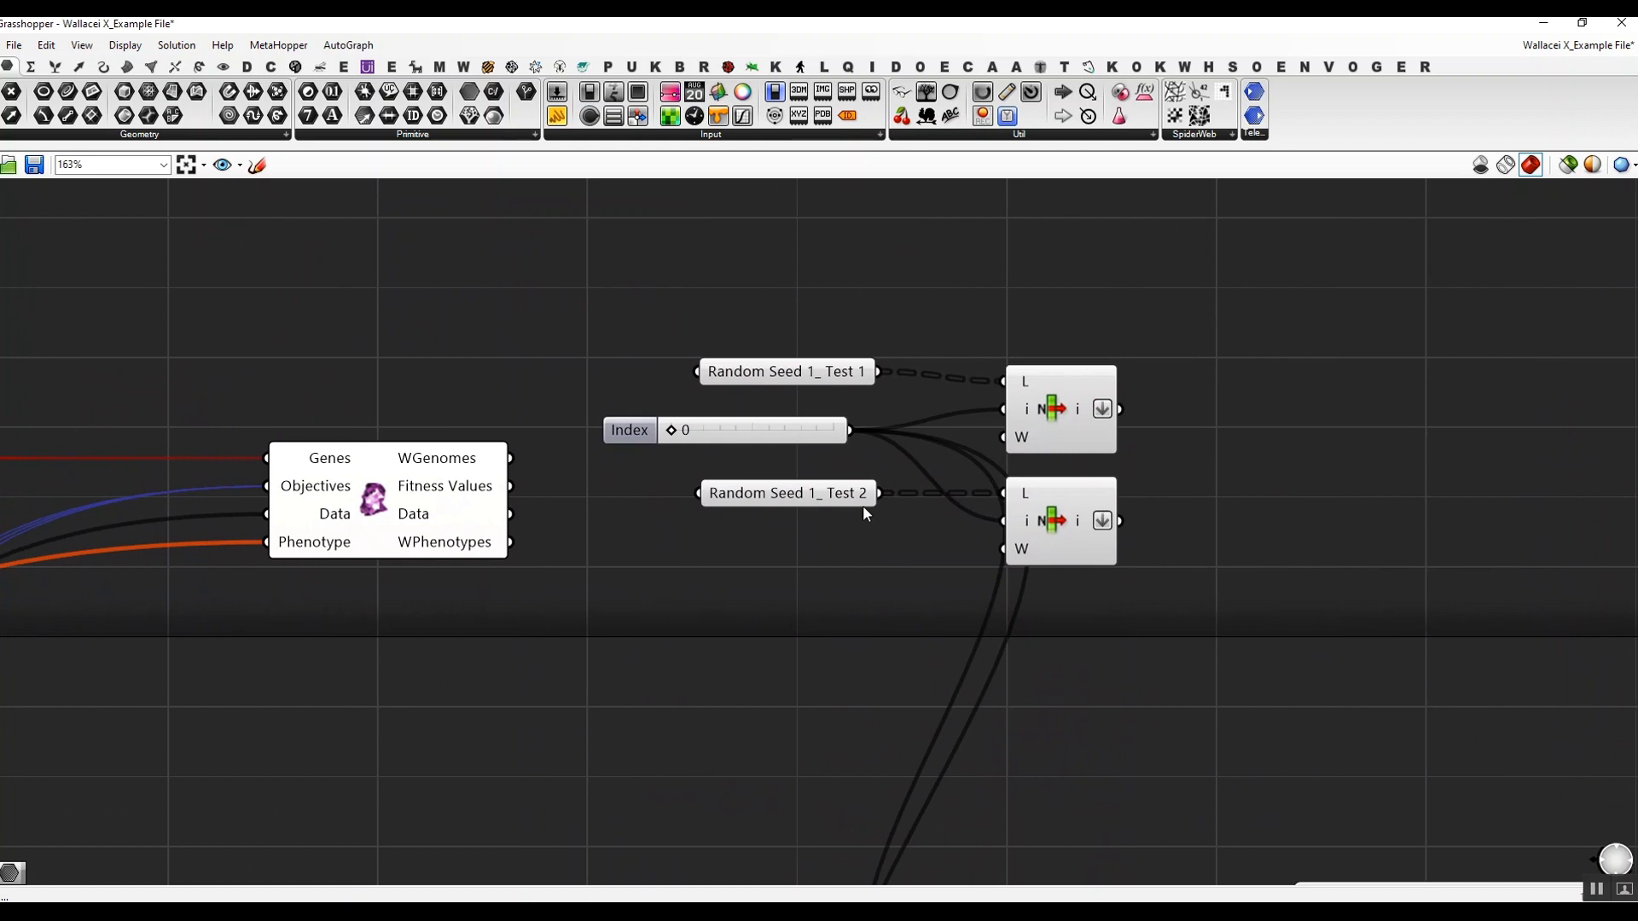
right_drag(544, 592, 673, 565)
right_drag(556, 533, 699, 520)
scroll(632, 522, down, 8)
right_drag(536, 619, 866, 574)
right_drag(1027, 482, 749, 604)
scroll(758, 602, up, 8)
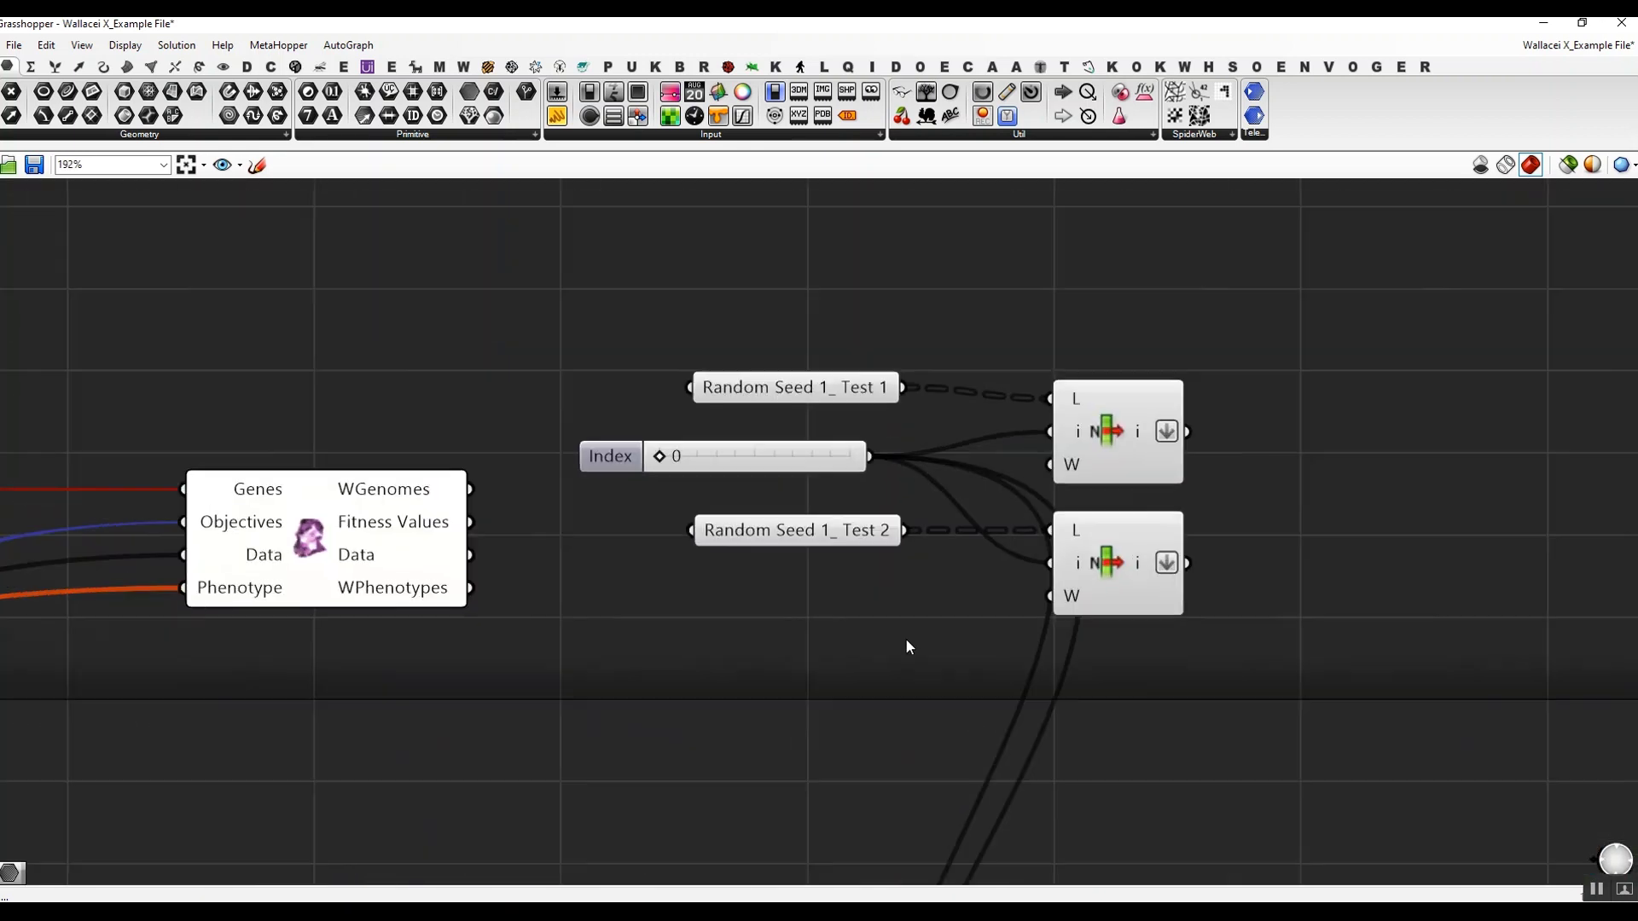
right_drag(904, 640, 822, 625)
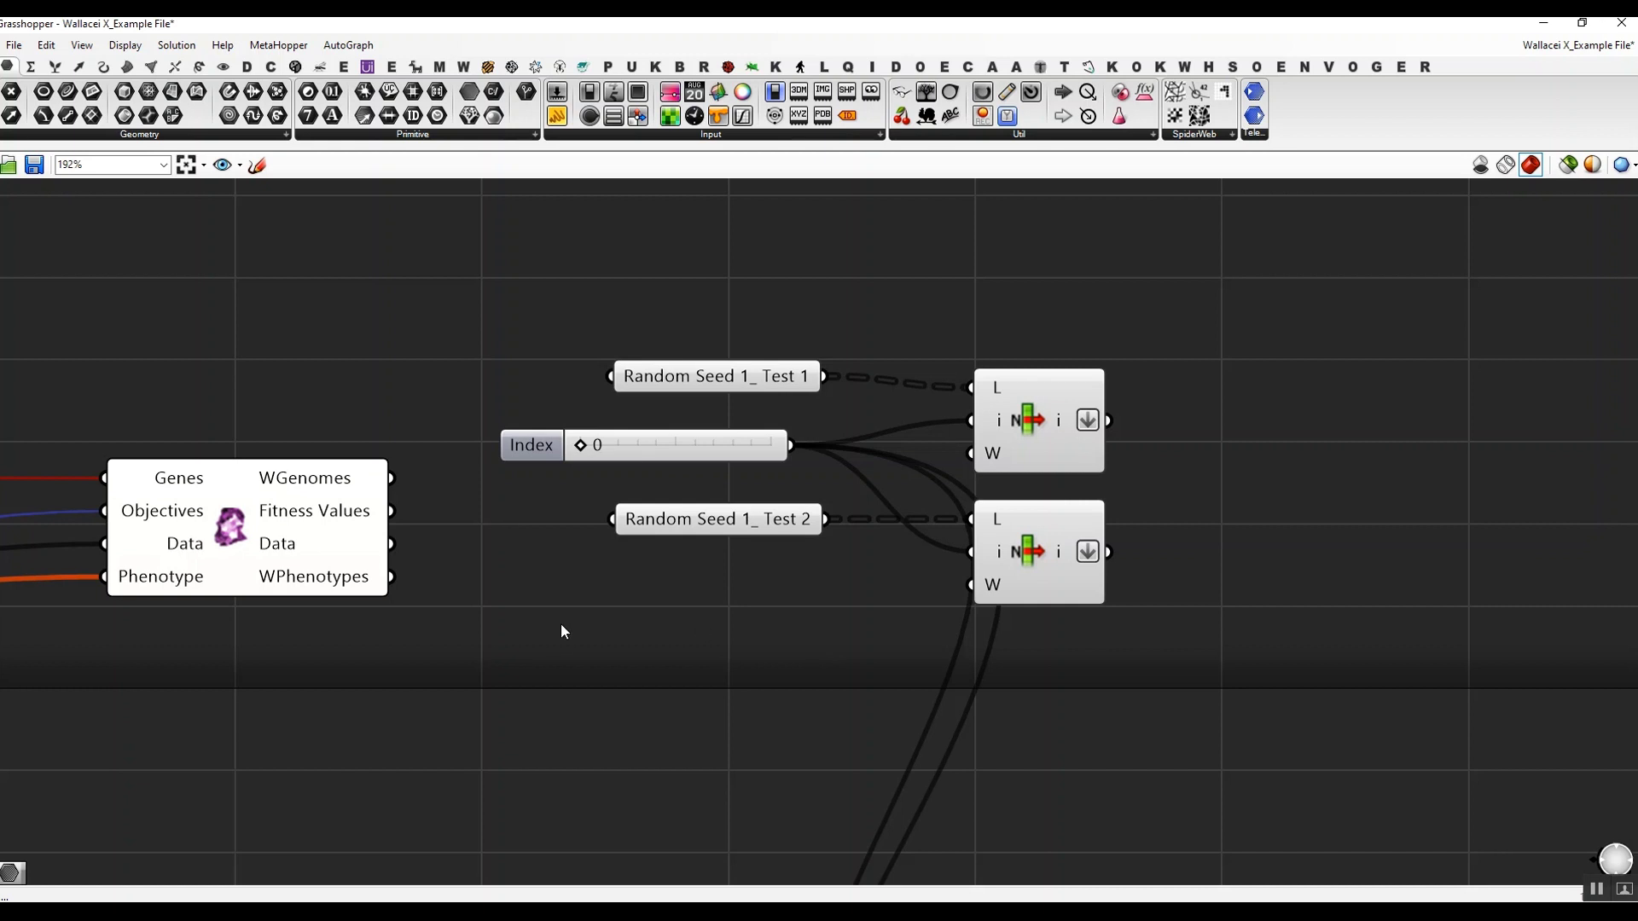
right_drag(561, 631, 706, 619)
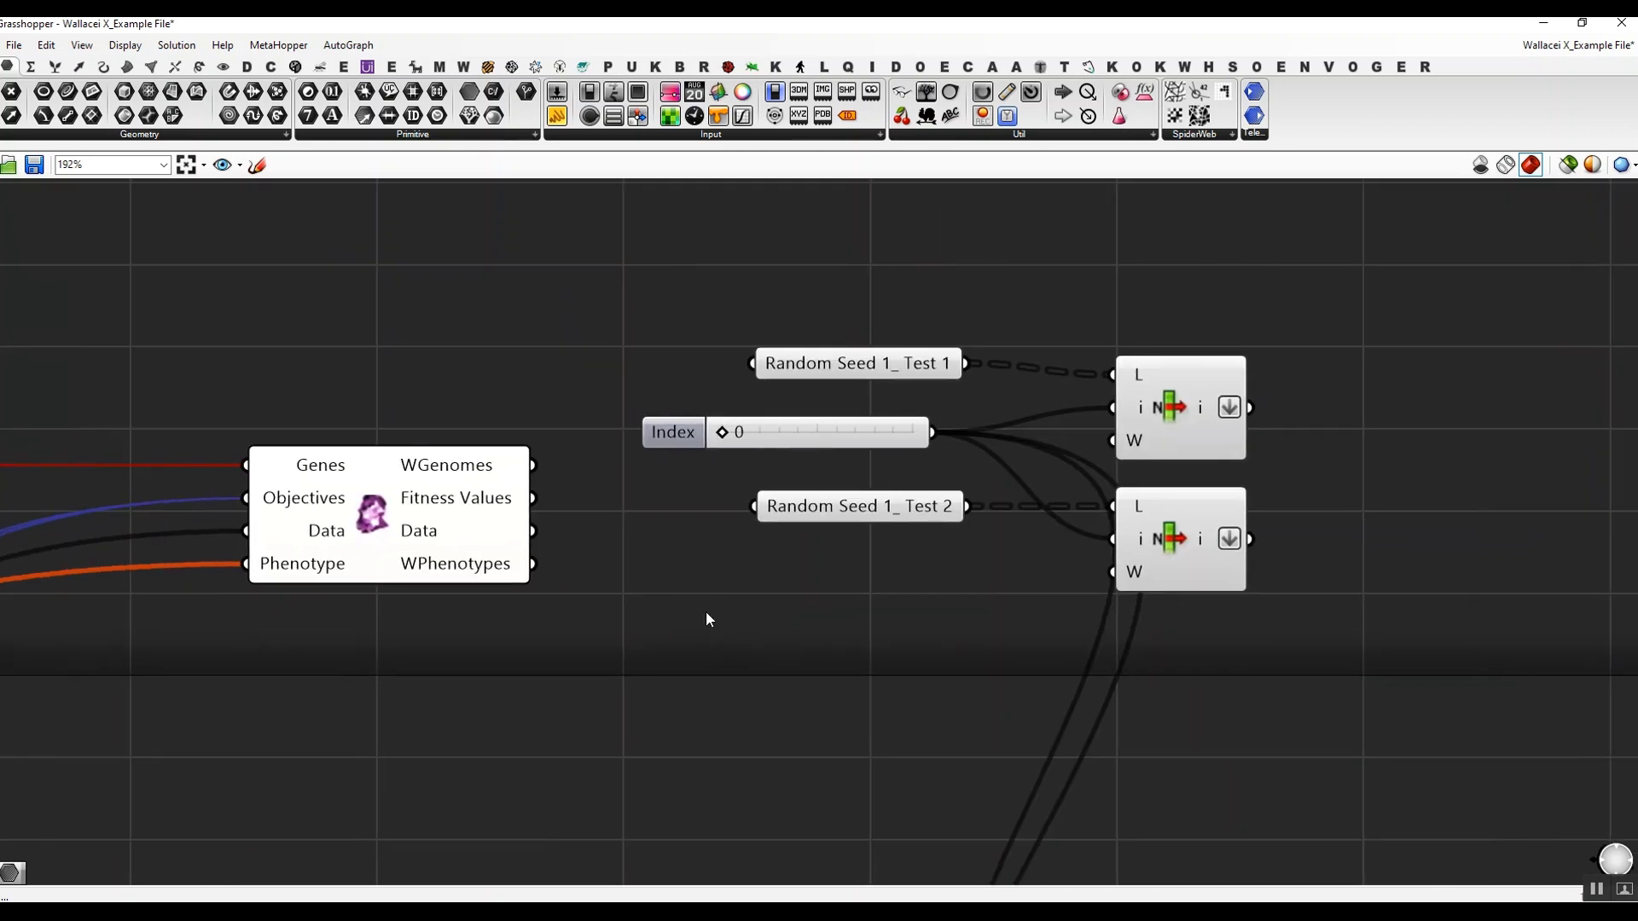
- Set the wlc_1 gene slider's rounding to real numbers with one decimal digit
scroll(707, 619, down, 8)
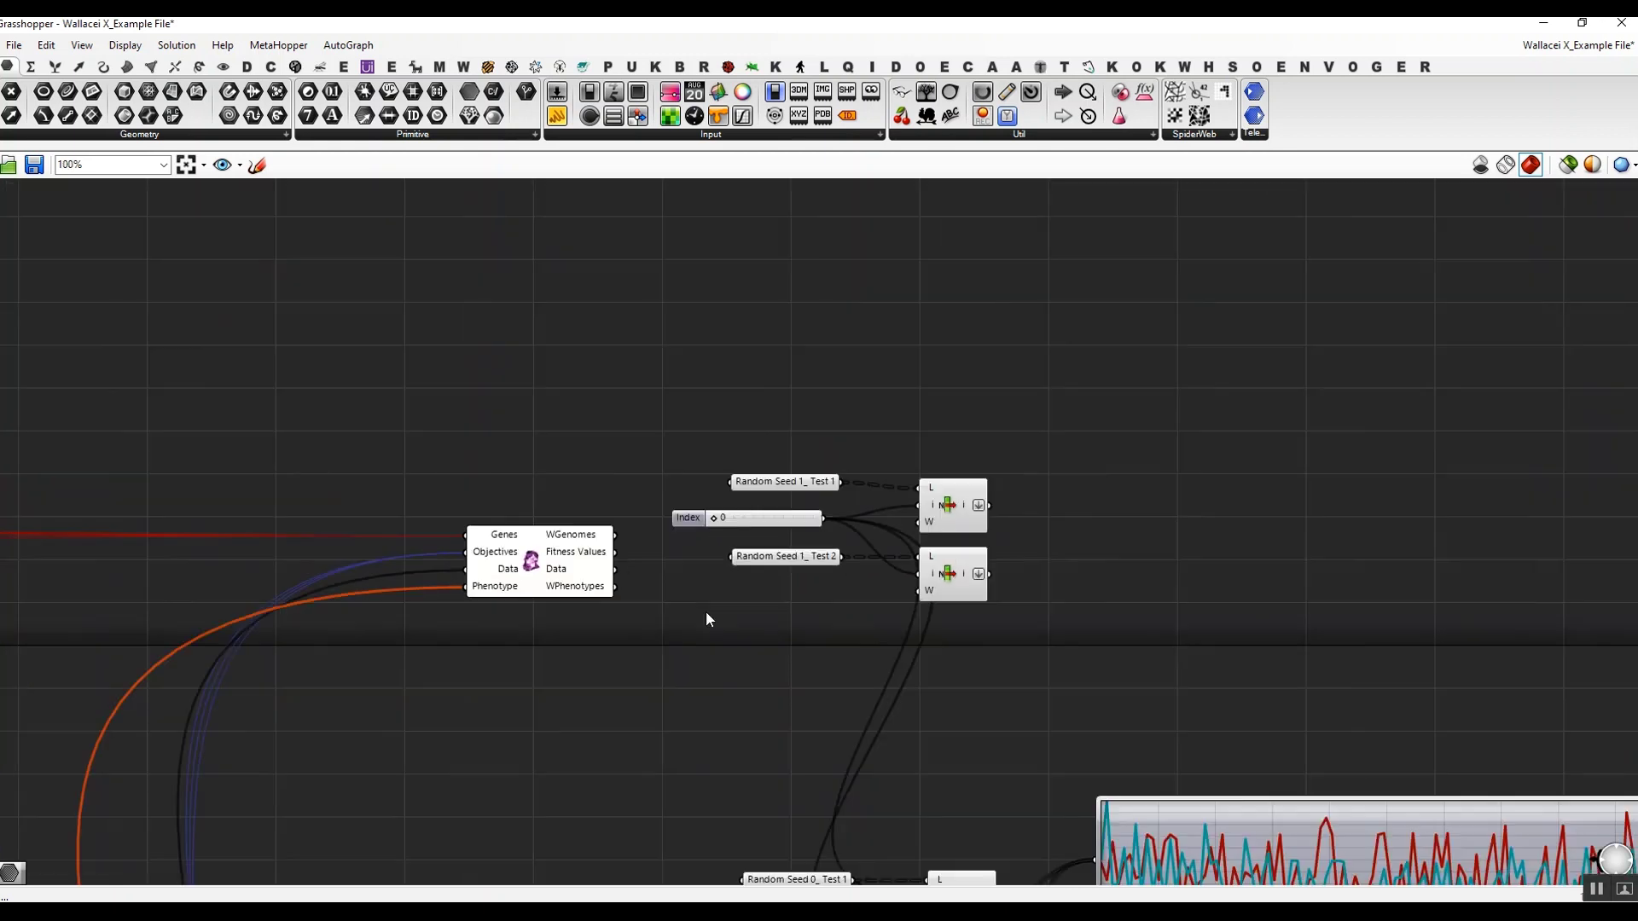
right_drag(760, 606, 1194, 580)
right_drag(381, 602, 1220, 674)
right_drag(218, 582, 1048, 607)
scroll(760, 560, up, 10)
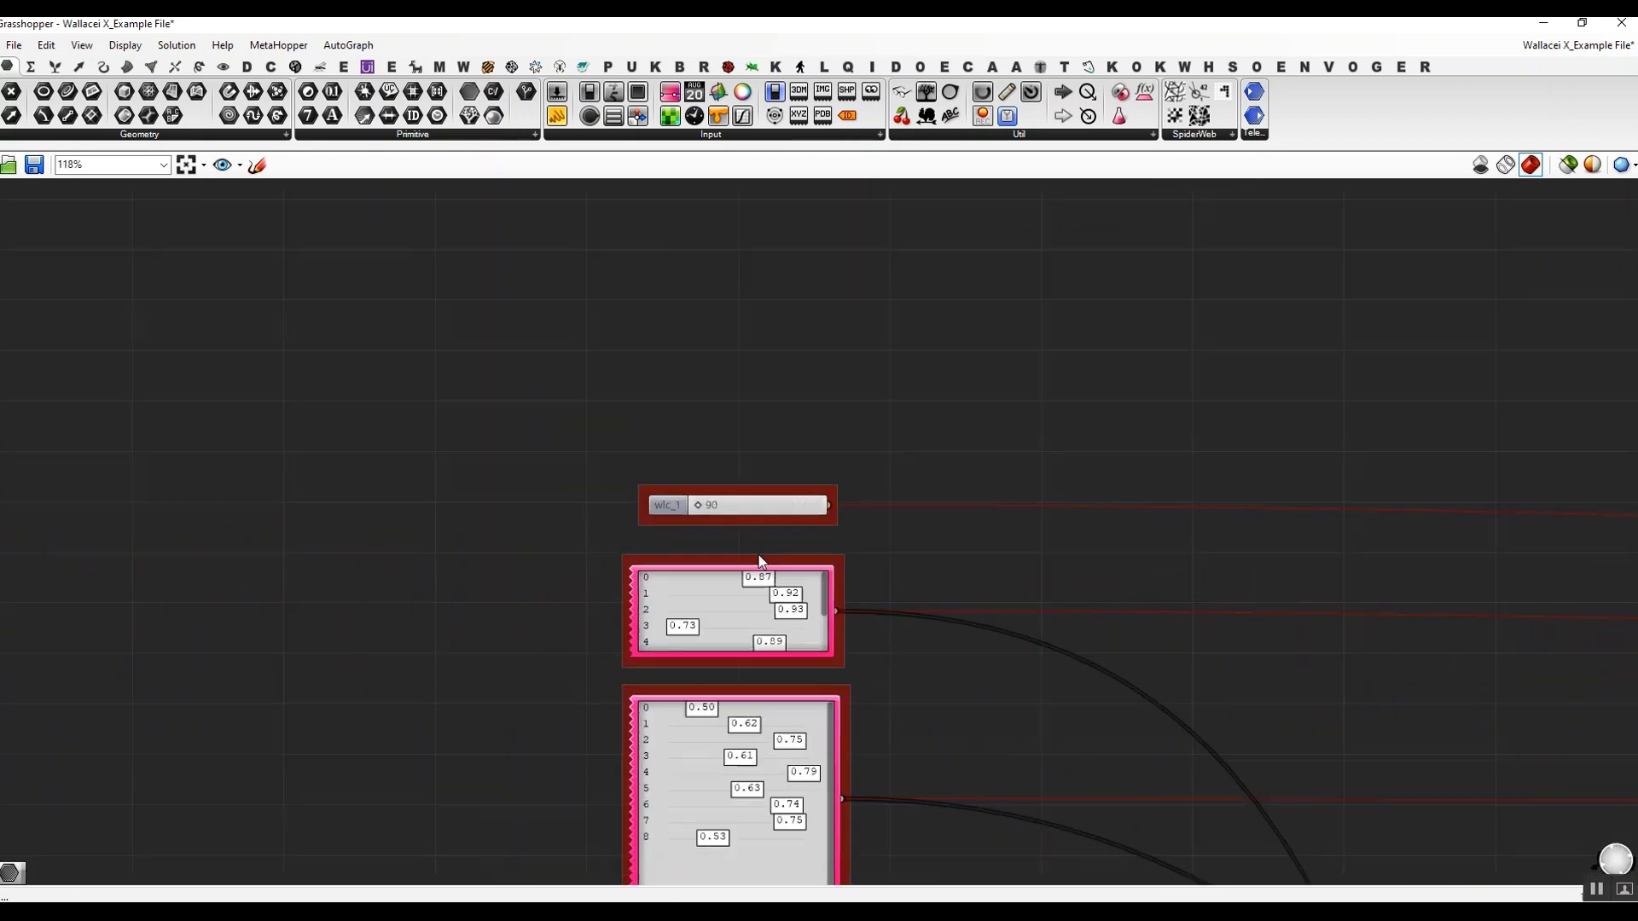
click(451, 503)
double_click(452, 508)
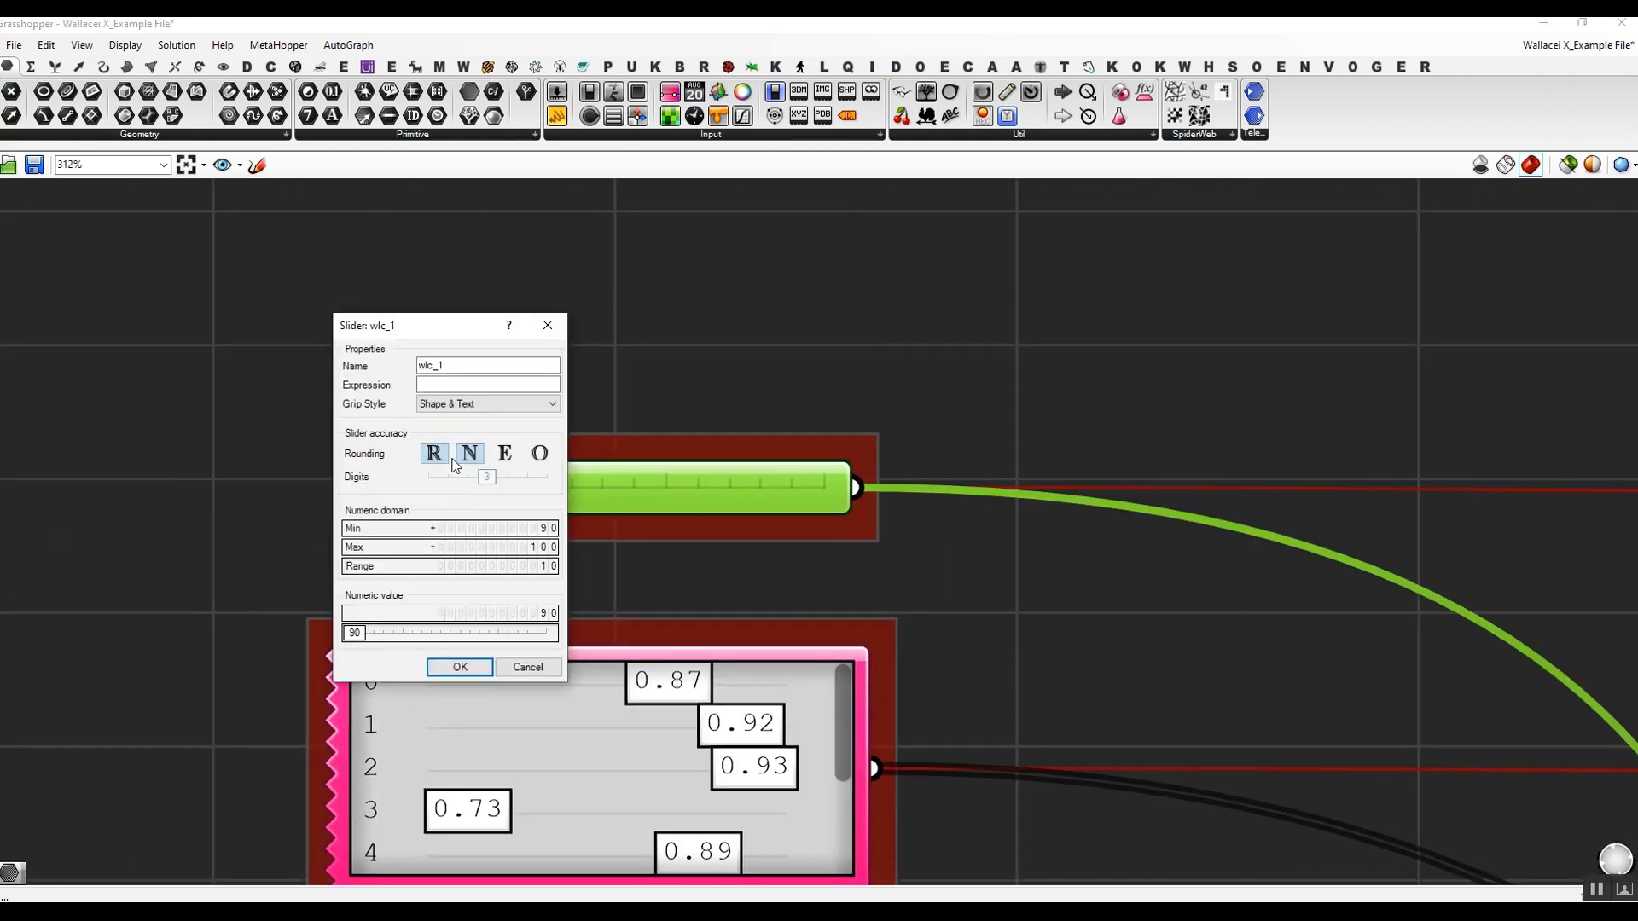
click(433, 453)
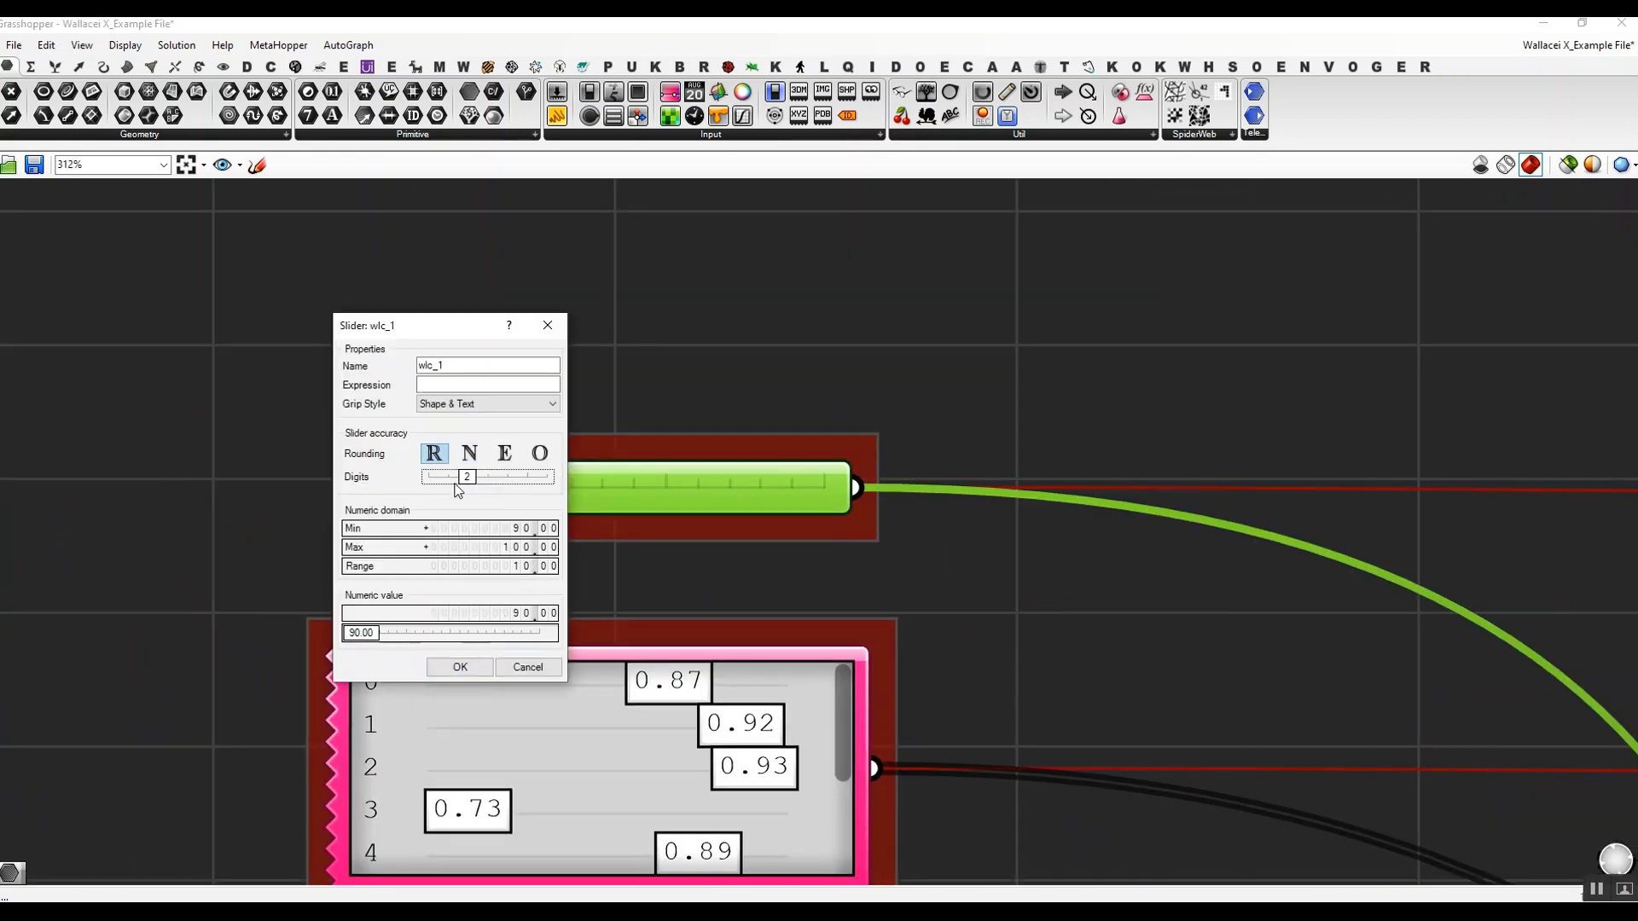
drag(475, 477, 447, 478)
click(461, 667)
- Close the old Wallacei X window, reopen it from its component, and move the new window higher on the screen
scroll(545, 596, down, 10)
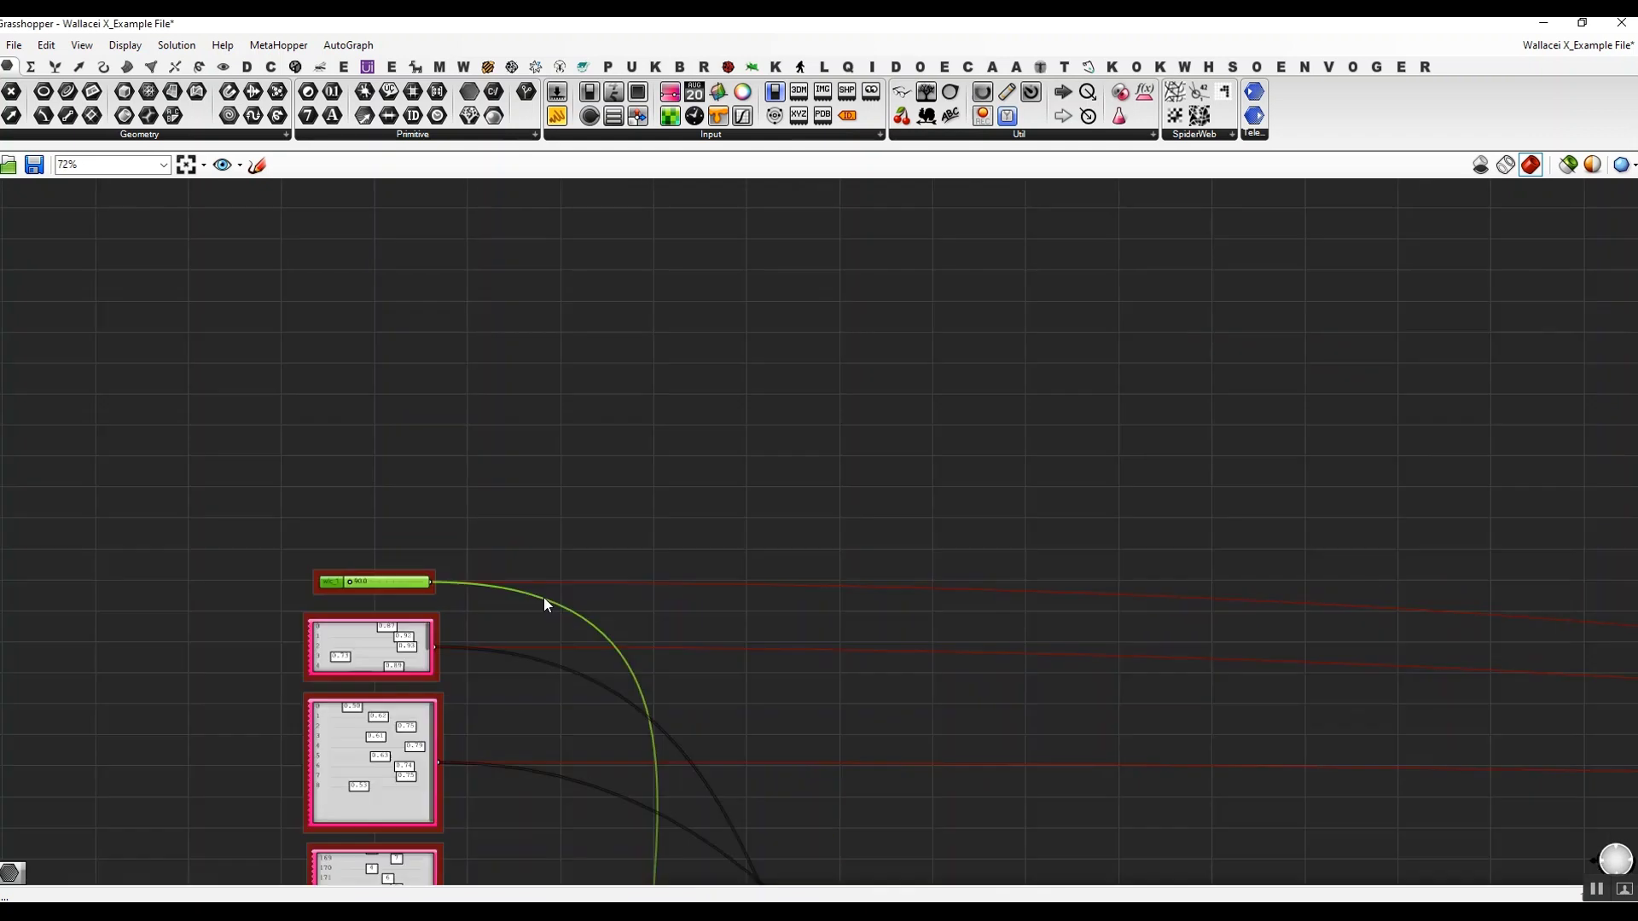
scroll(849, 585, up, 9)
right_drag(849, 586, 489, 599)
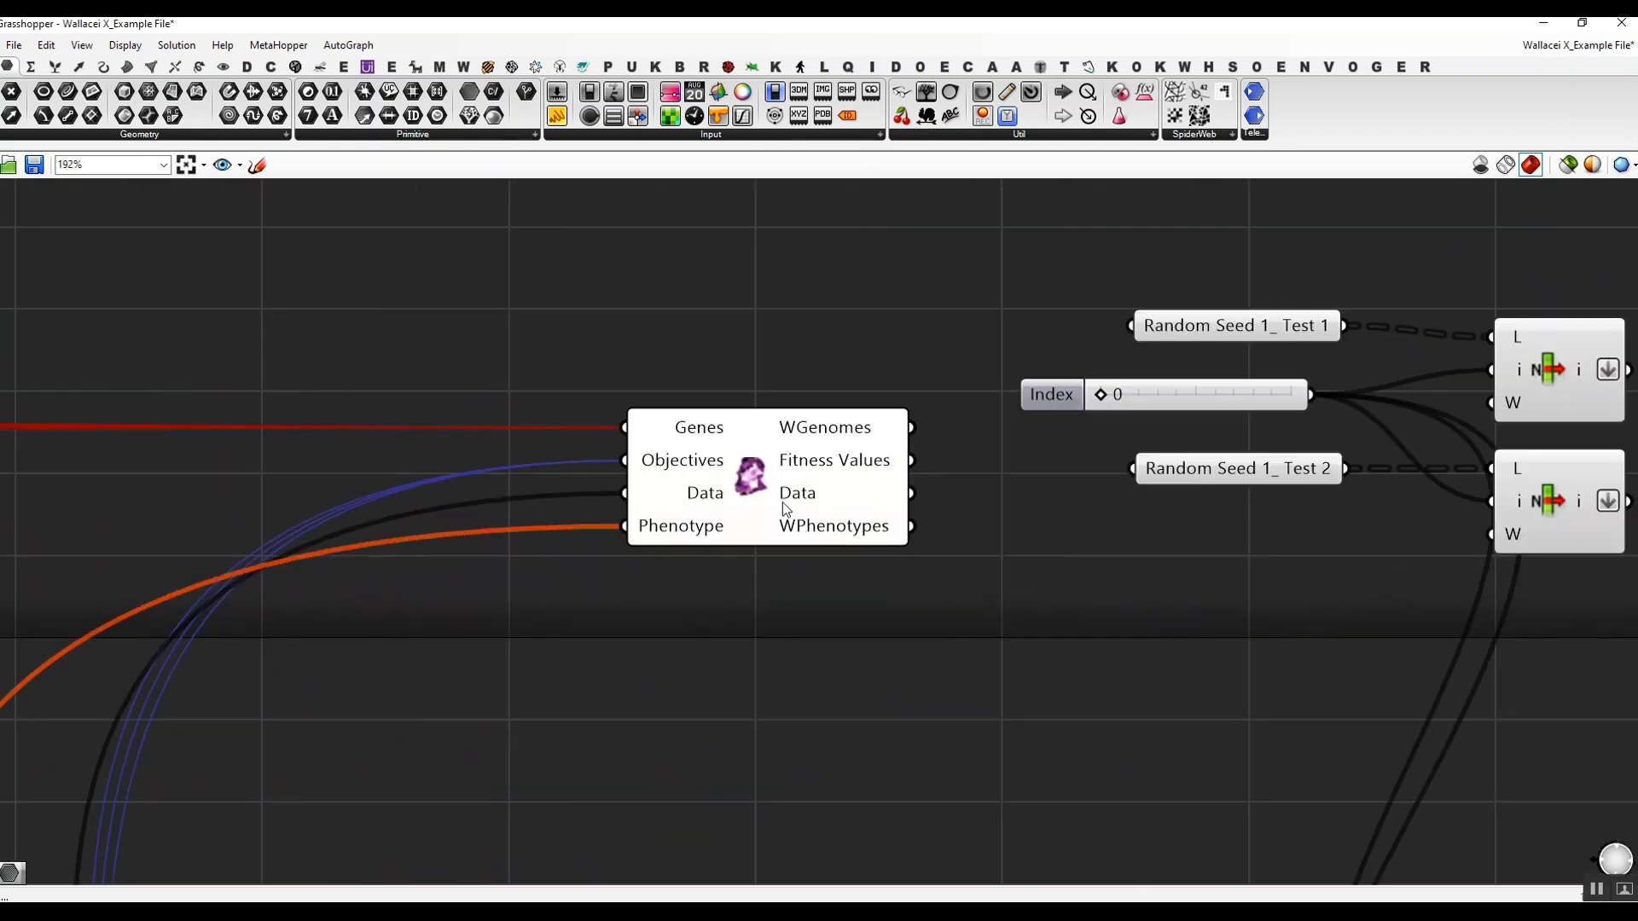
right_drag(766, 492, 722, 517)
click(1363, 898)
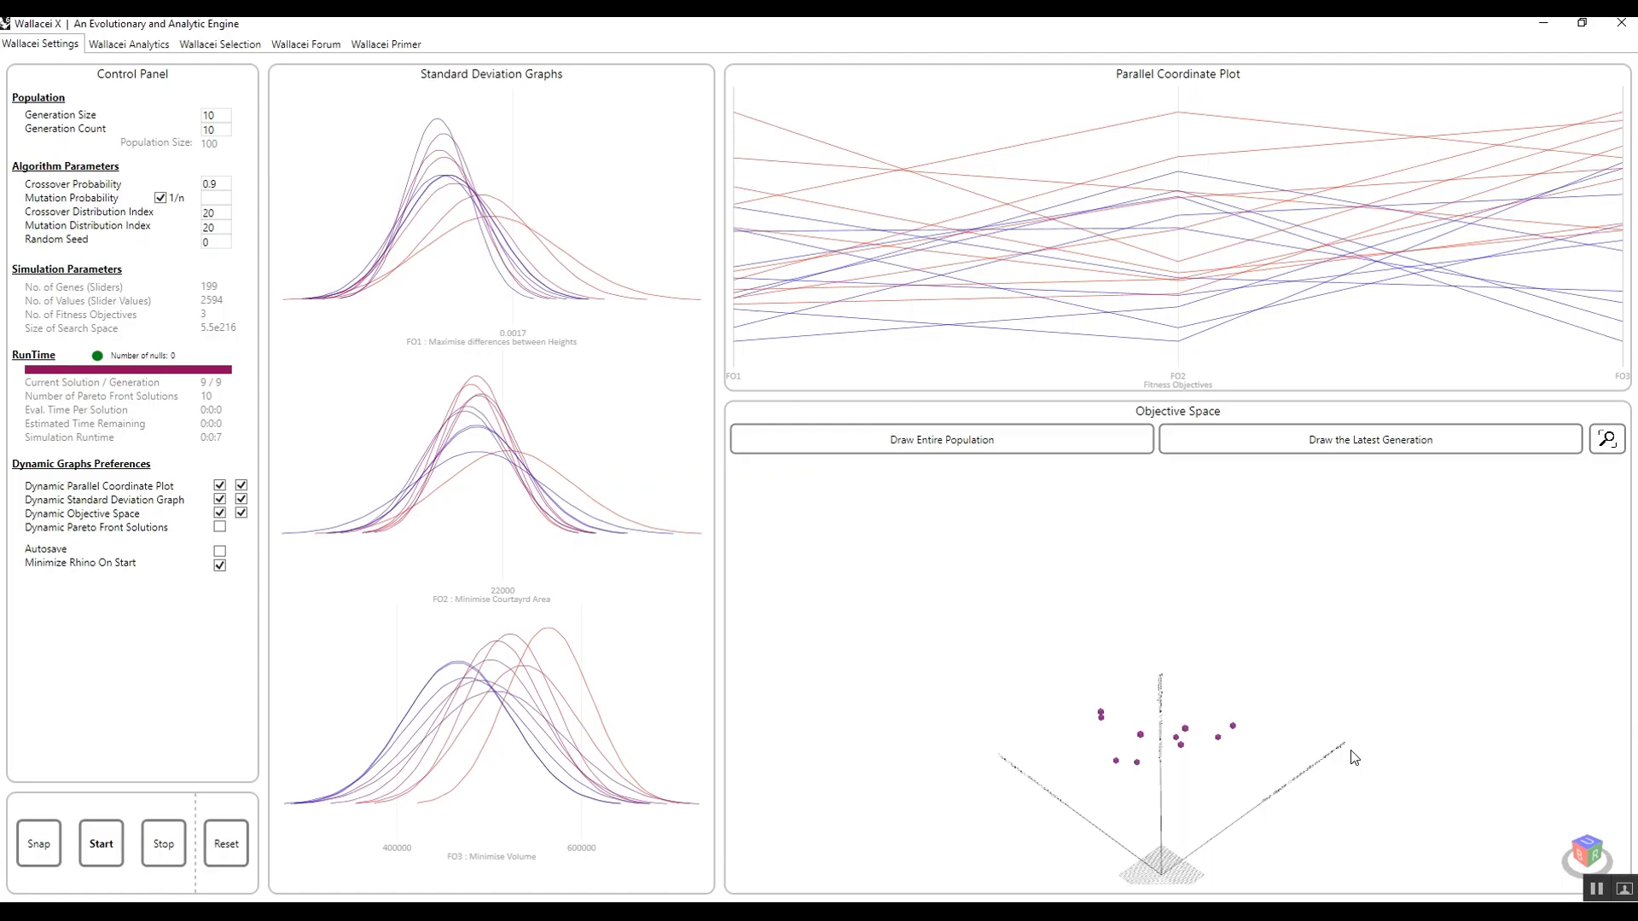
click(1618, 24)
click(700, 501)
double_click(701, 502)
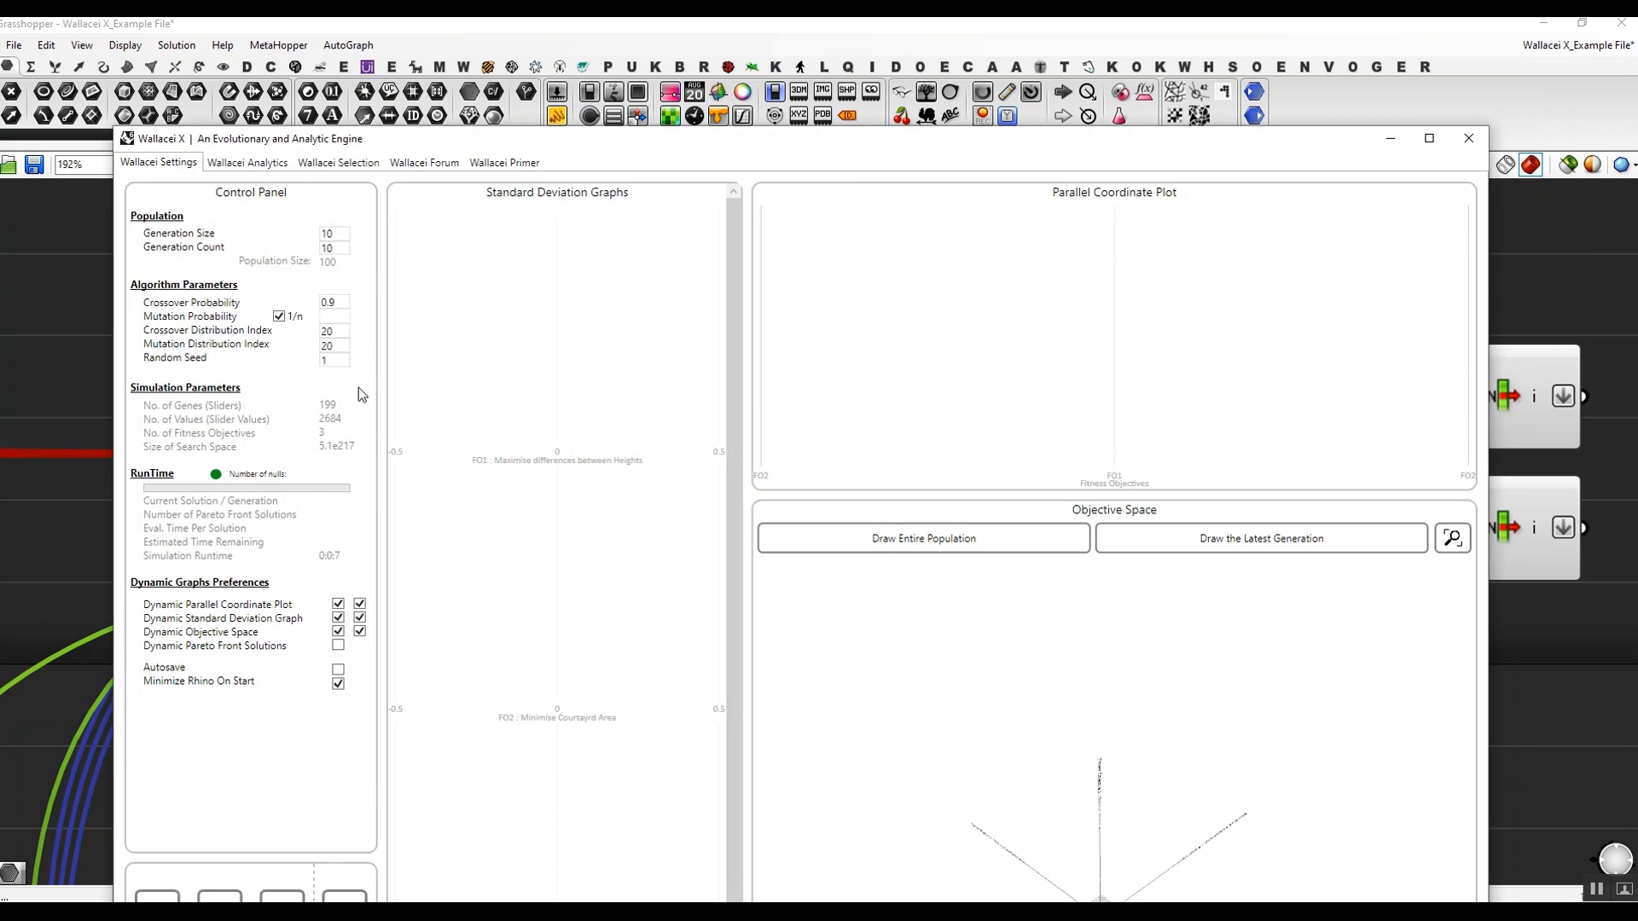
drag(413, 142, 407, 112)
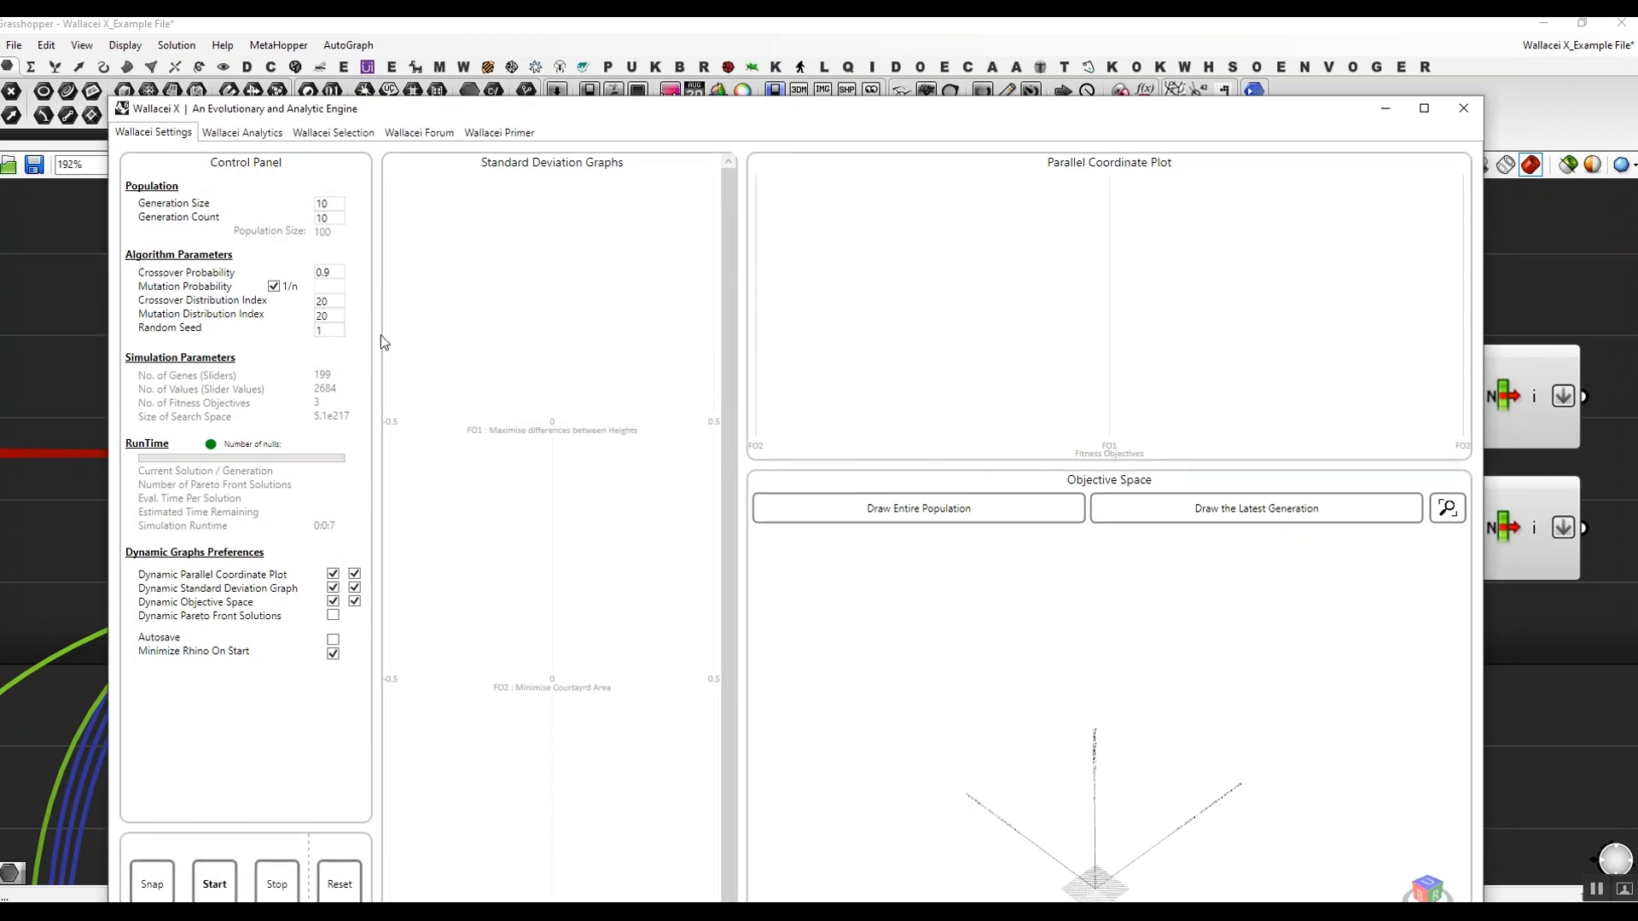
drag(553, 116, 548, 53)
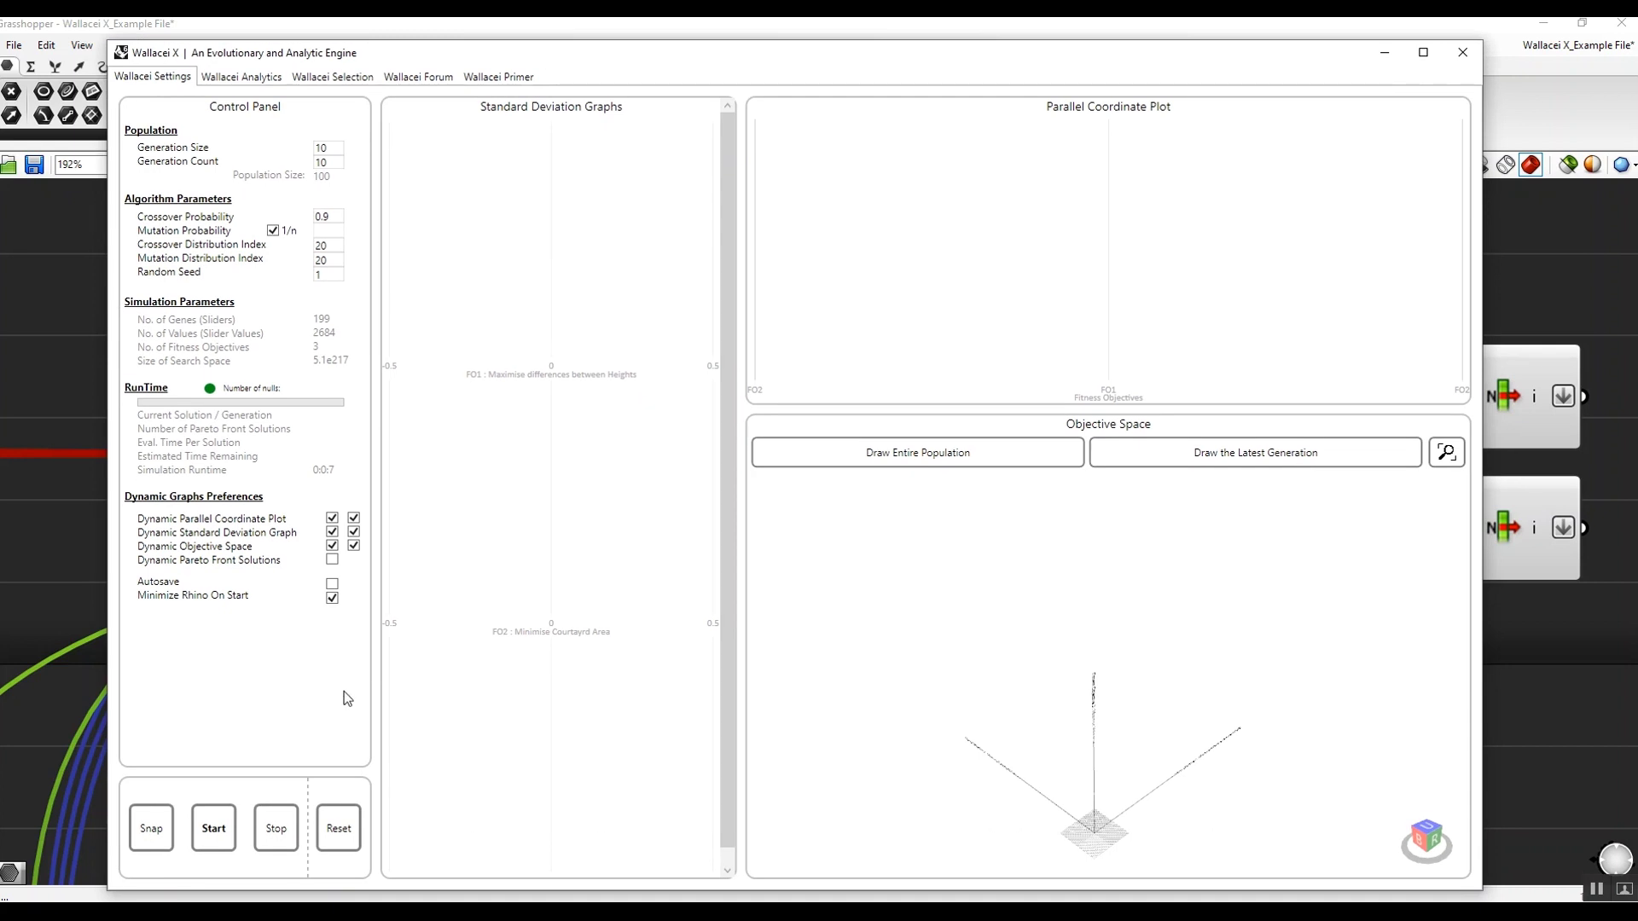
- Run the Wallacei X simulation with random seed 1 in a maximized window and acknowledge its completion
click(214, 829)
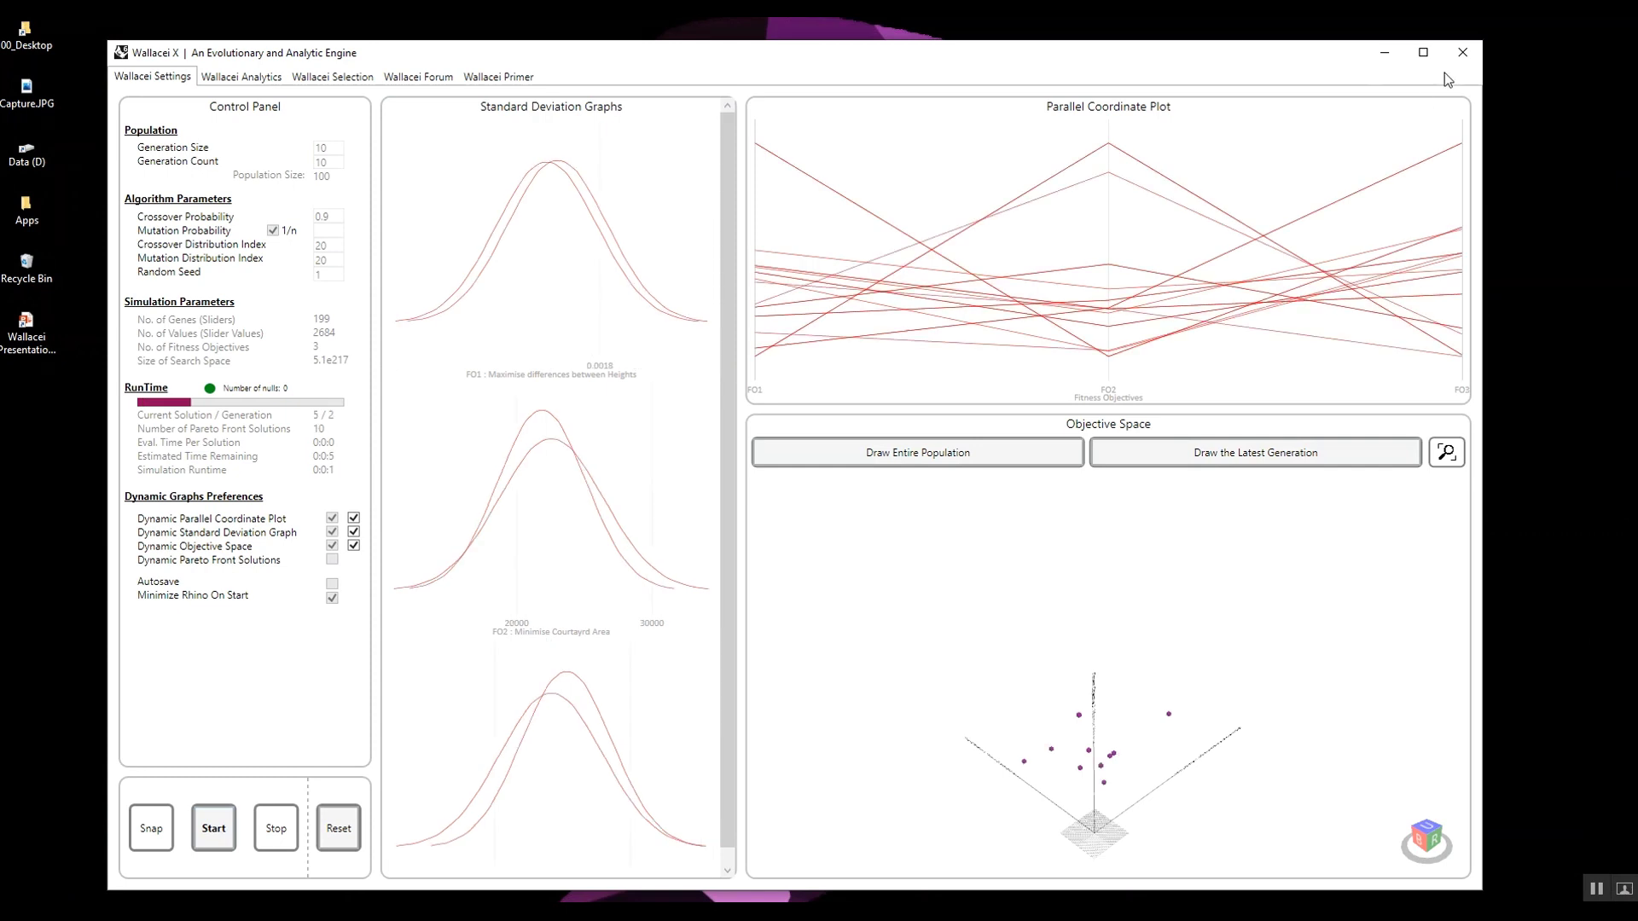
click(1423, 53)
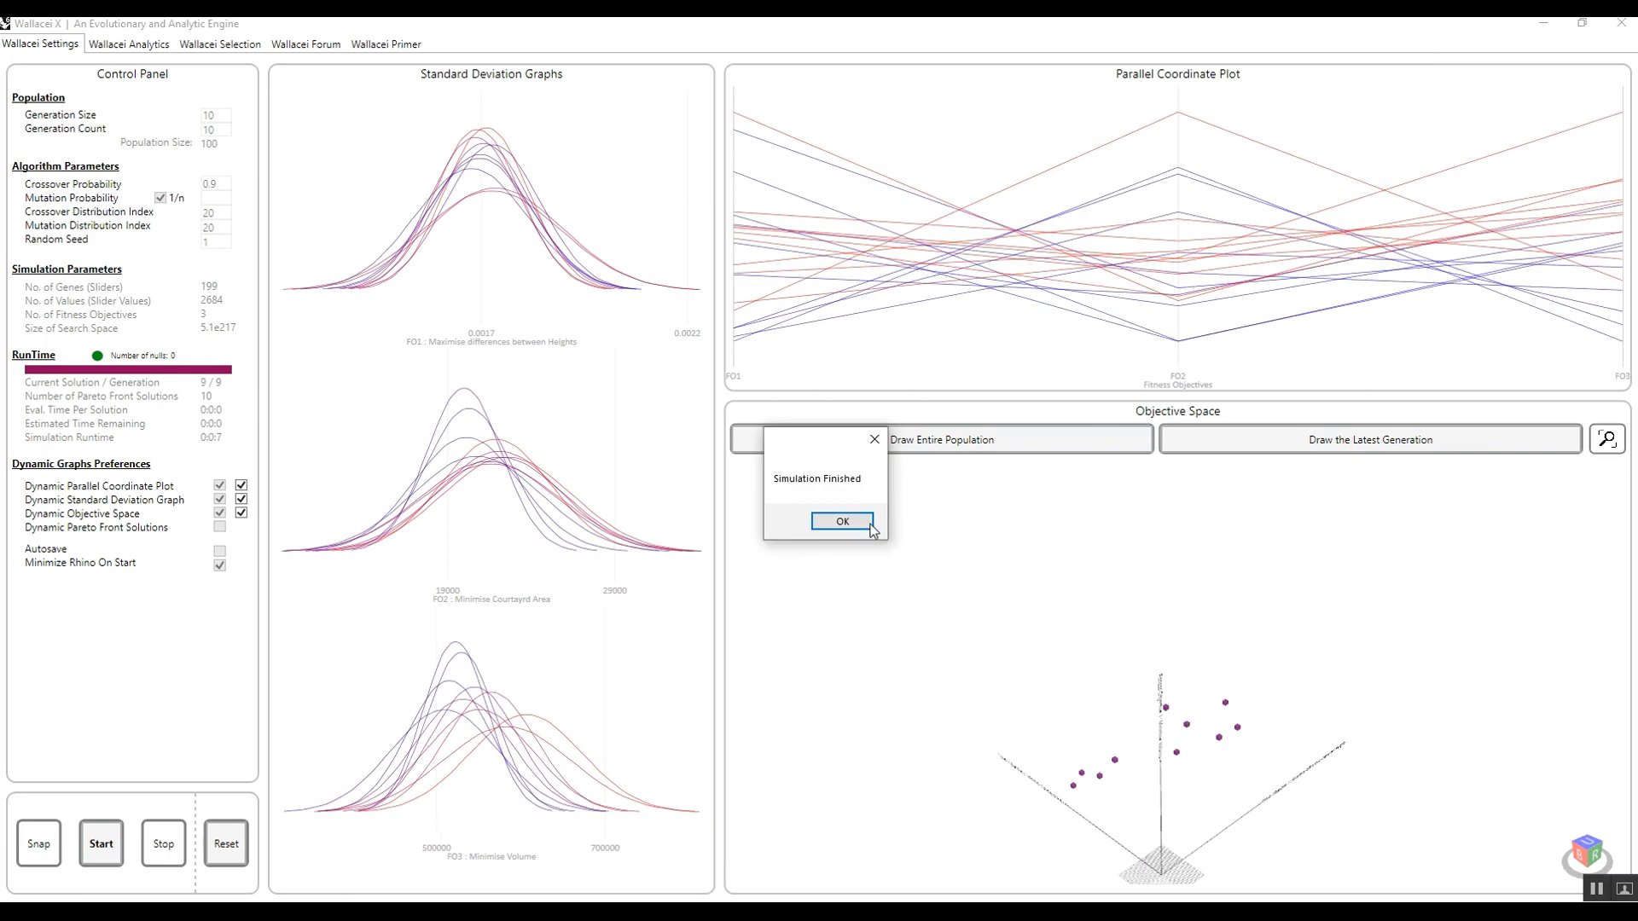
click(842, 521)
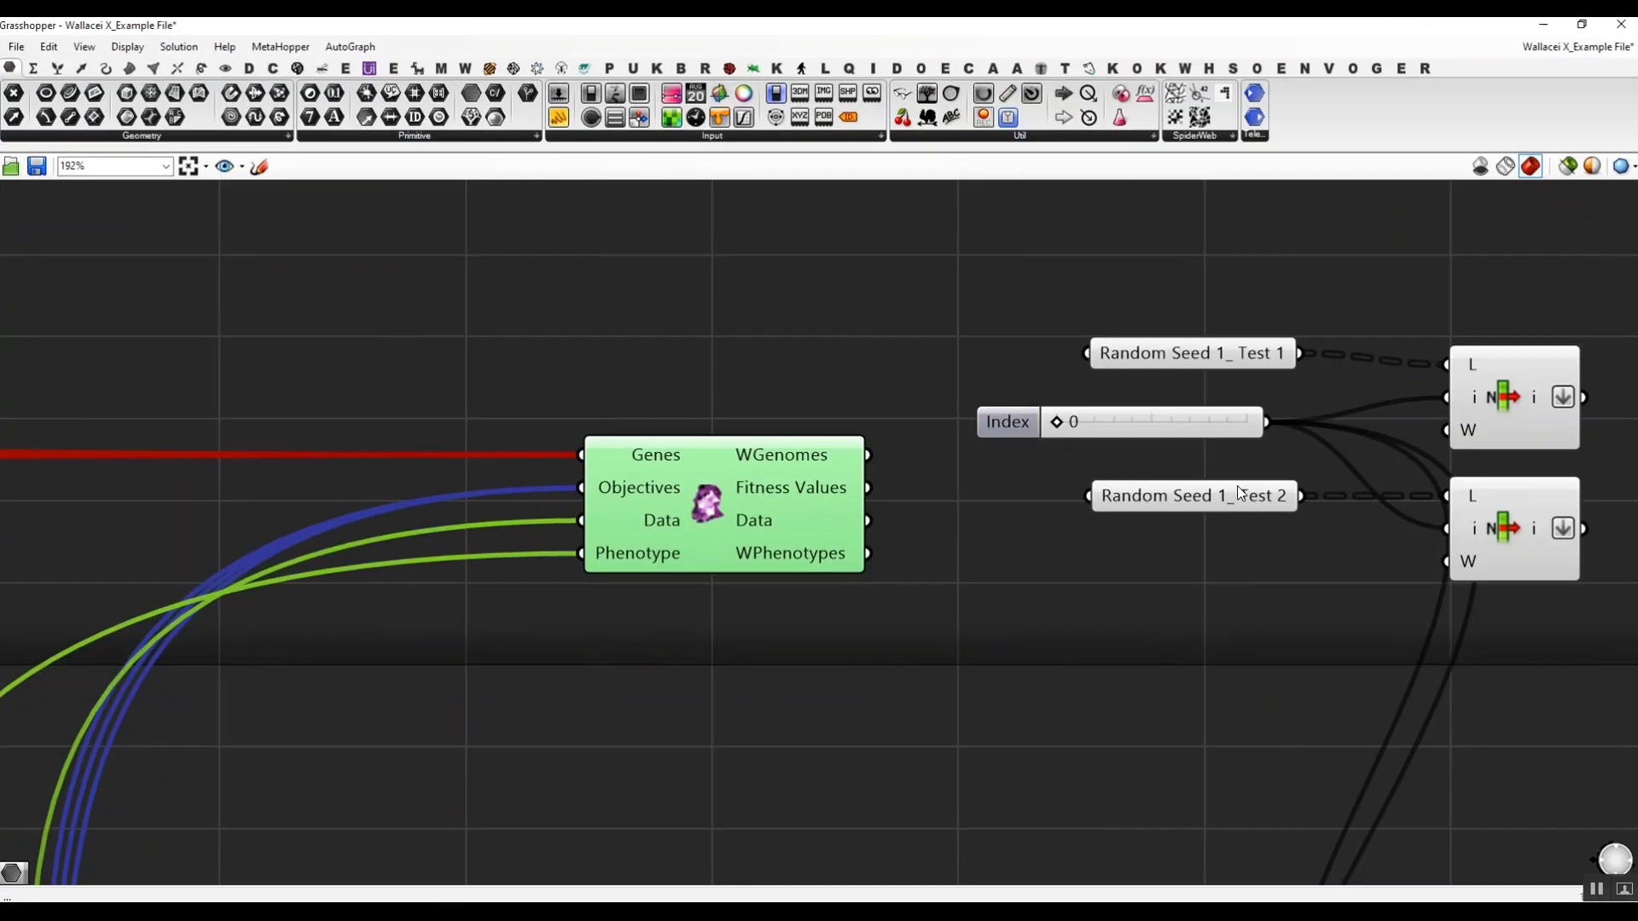
- Move the two Random Seed 1 parameters, the index slider and their List Items together higher on the canvas
scroll(1237, 493, down, 1)
right_drag(1238, 494, 795, 479)
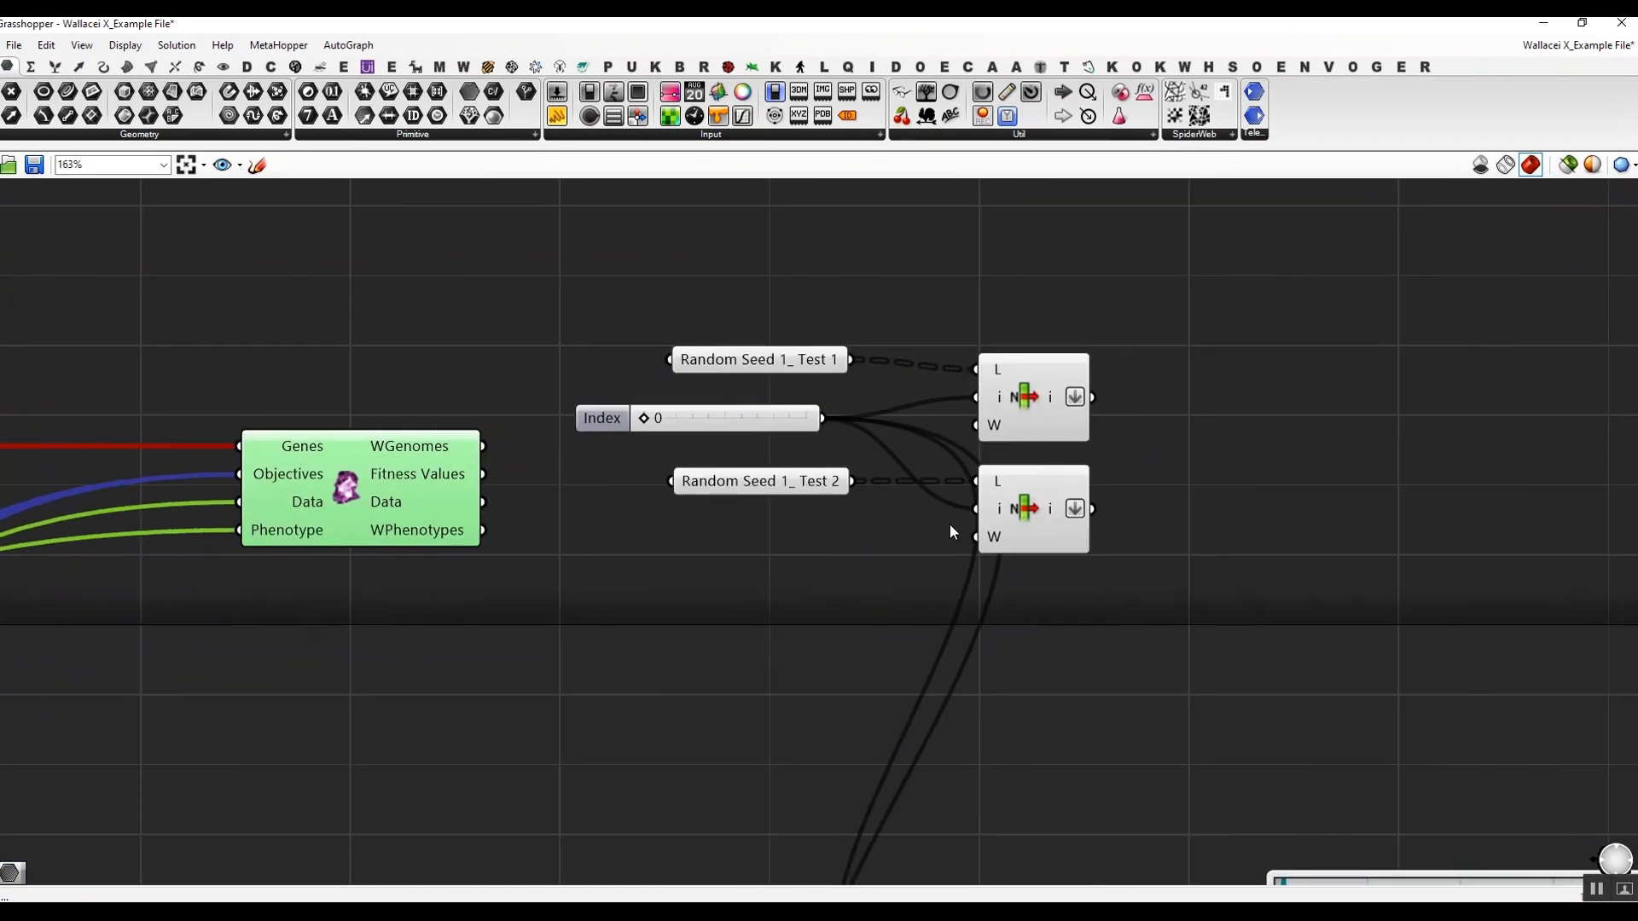
right_drag(950, 524, 779, 509)
drag(1032, 584, 565, 320)
drag(882, 387, 906, 252)
click(1073, 495)
right_drag(1073, 495, 924, 606)
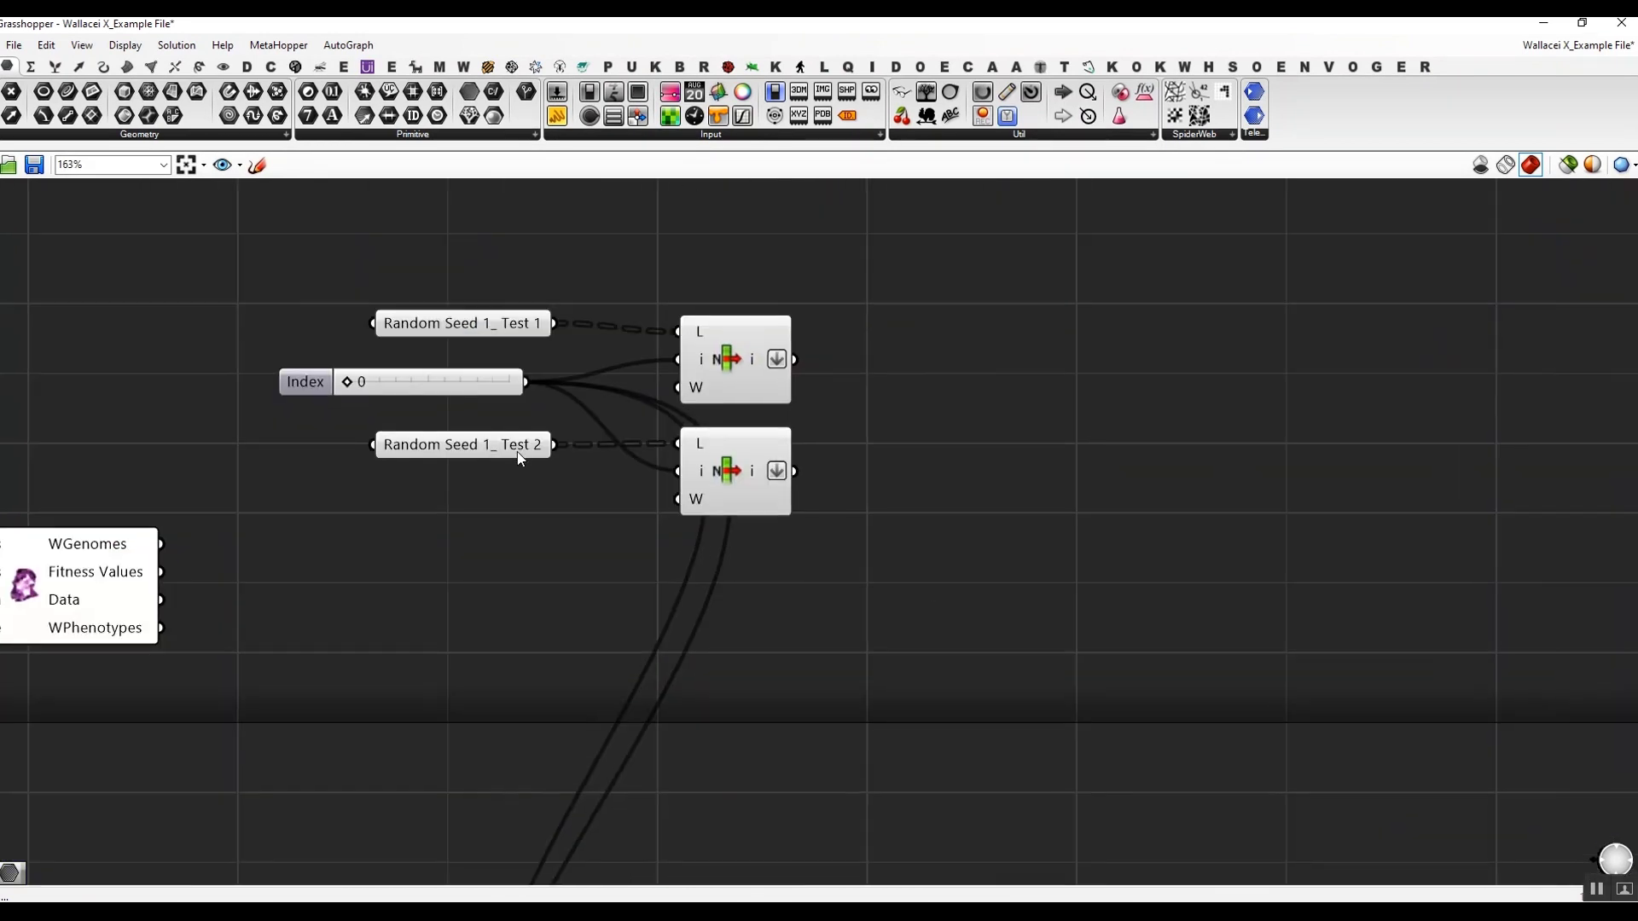
- Duplicate the Random Seed 1_ Test 2 parameter below and connect the Wallacei component's Fitness Values output to the copy
drag(515, 448, 511, 580)
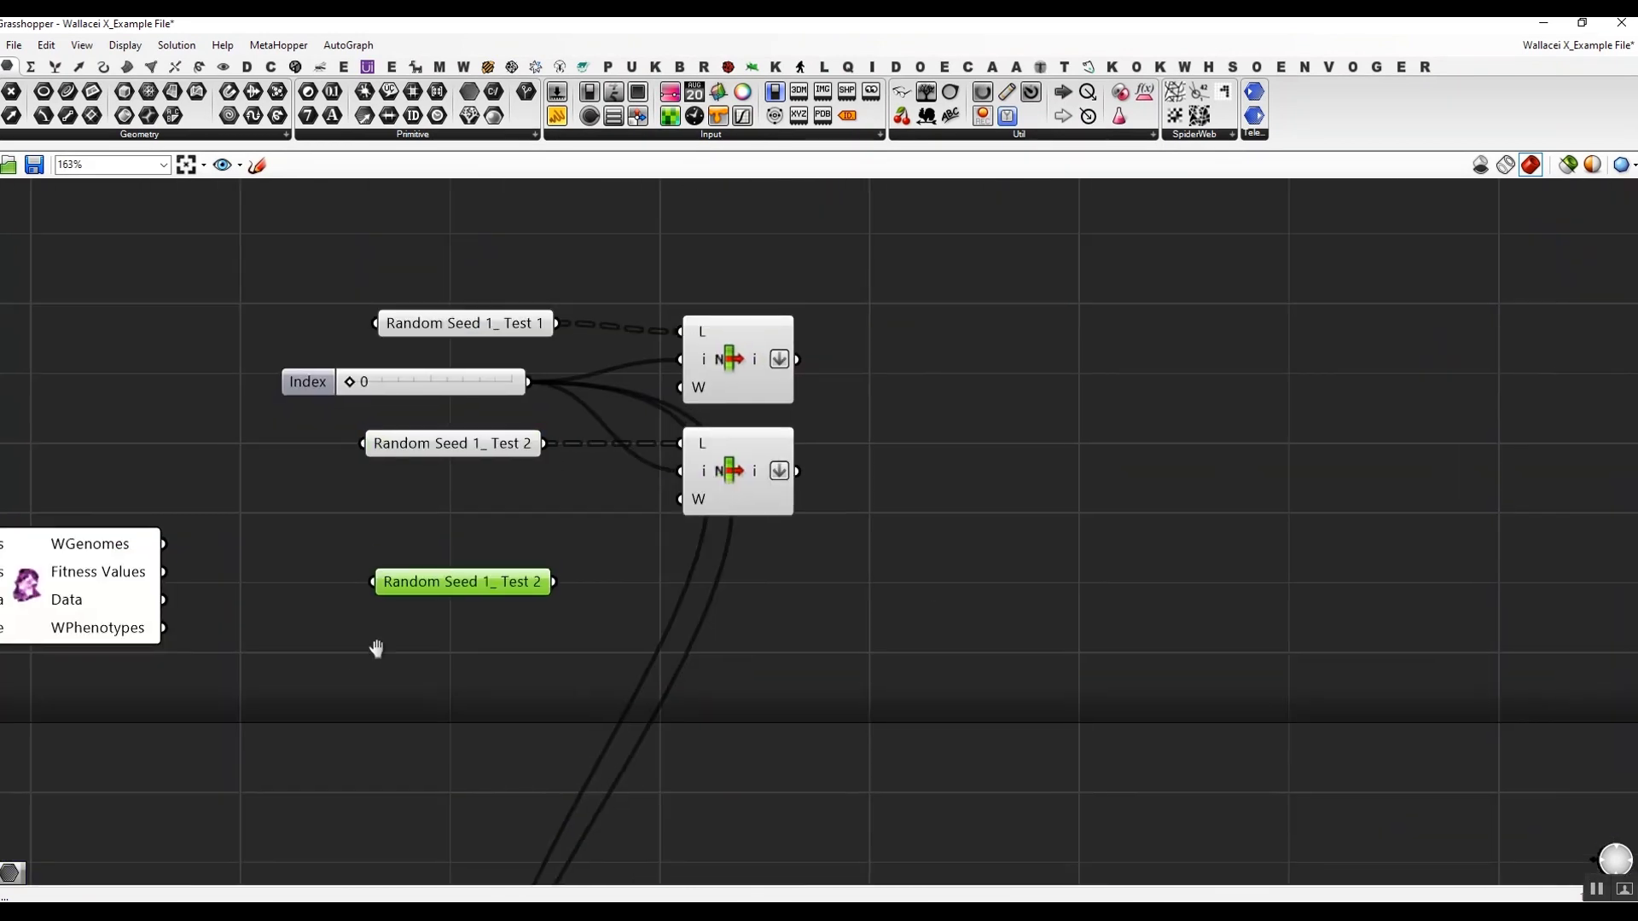
right_drag(373, 647, 687, 599)
drag(475, 520, 790, 519)
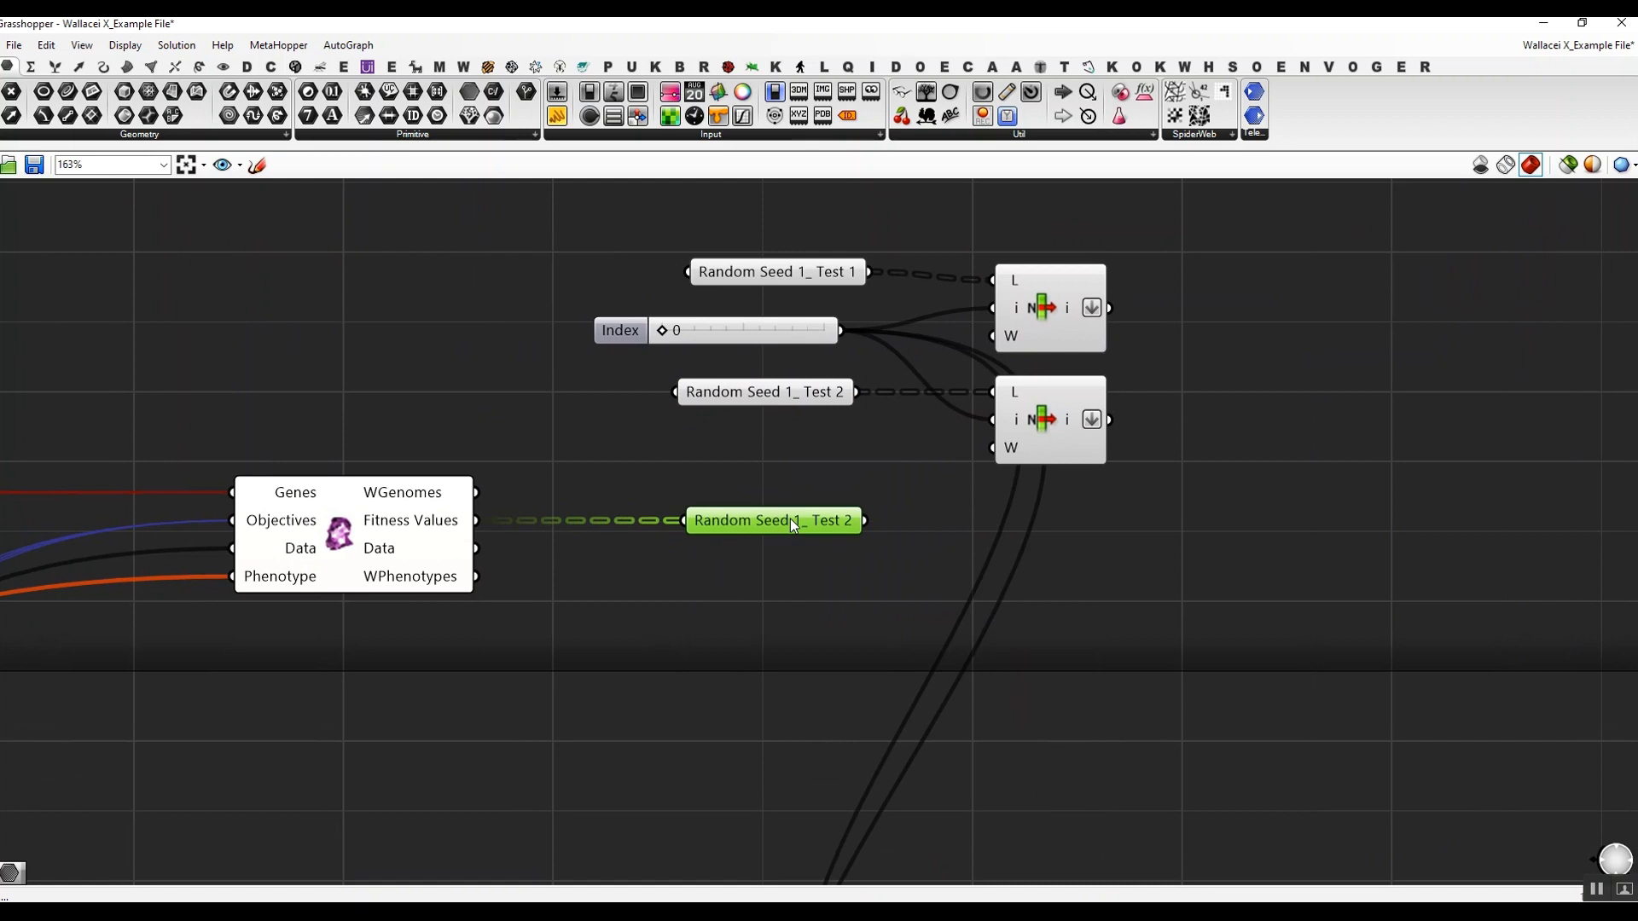
- Rename the duplicated parameter as Random Seed 1_ Test 3
right_click(788, 521)
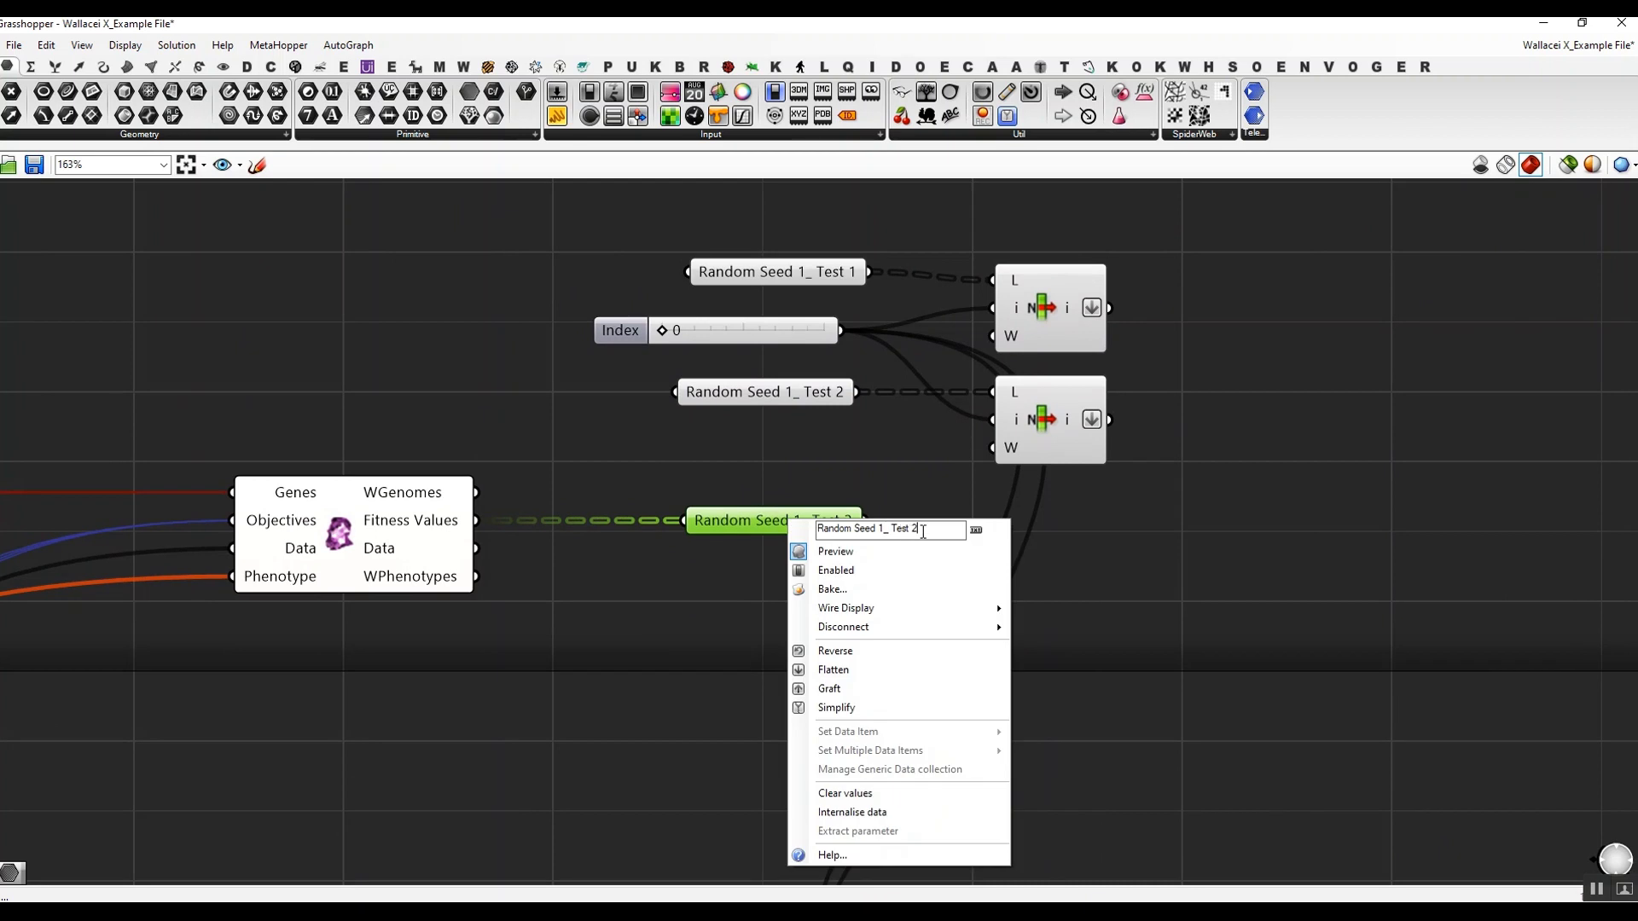
key(BackSpace)
text(3)
key(Return)
- Duplicate the Random Seed 1_ Test 2 List Item below and connect Random Seed 1_ Test 3 to the copy's list input
right_drag(921, 530, 657, 584)
drag(936, 531, 785, 595)
key(ctrl+c)
key(ctrl+v)
drag(601, 575, 736, 557)
right_drag(790, 592, 642, 572)
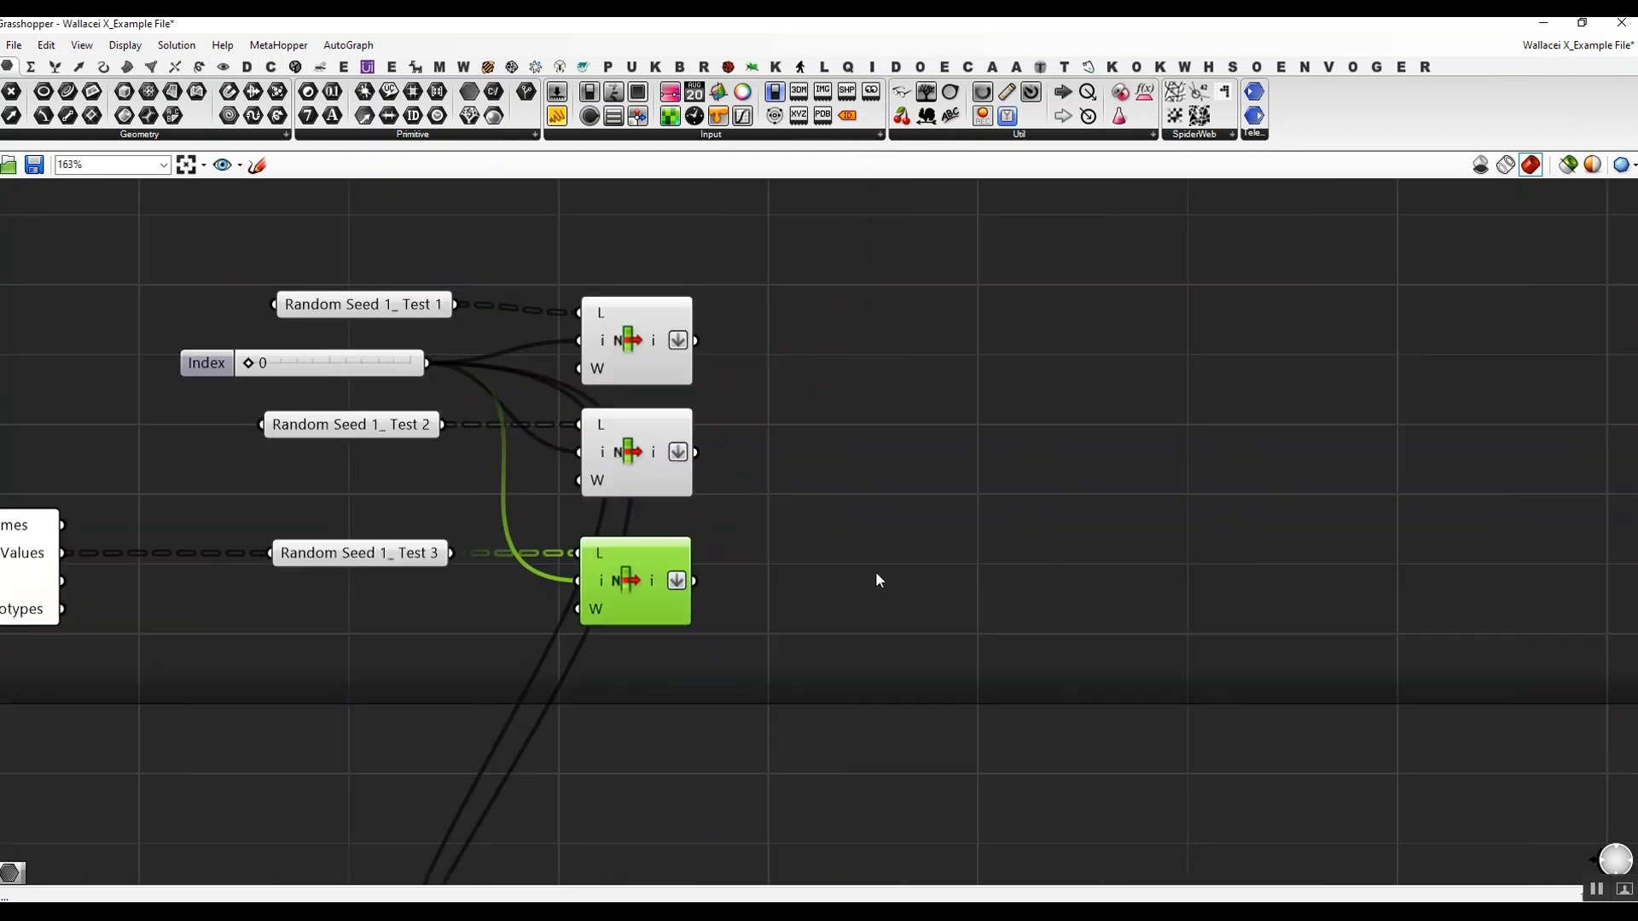
- Add a second Quick Graph on the empty canvas beside the Random Seed 1 List Items
double_click(975, 548)
text(quick)
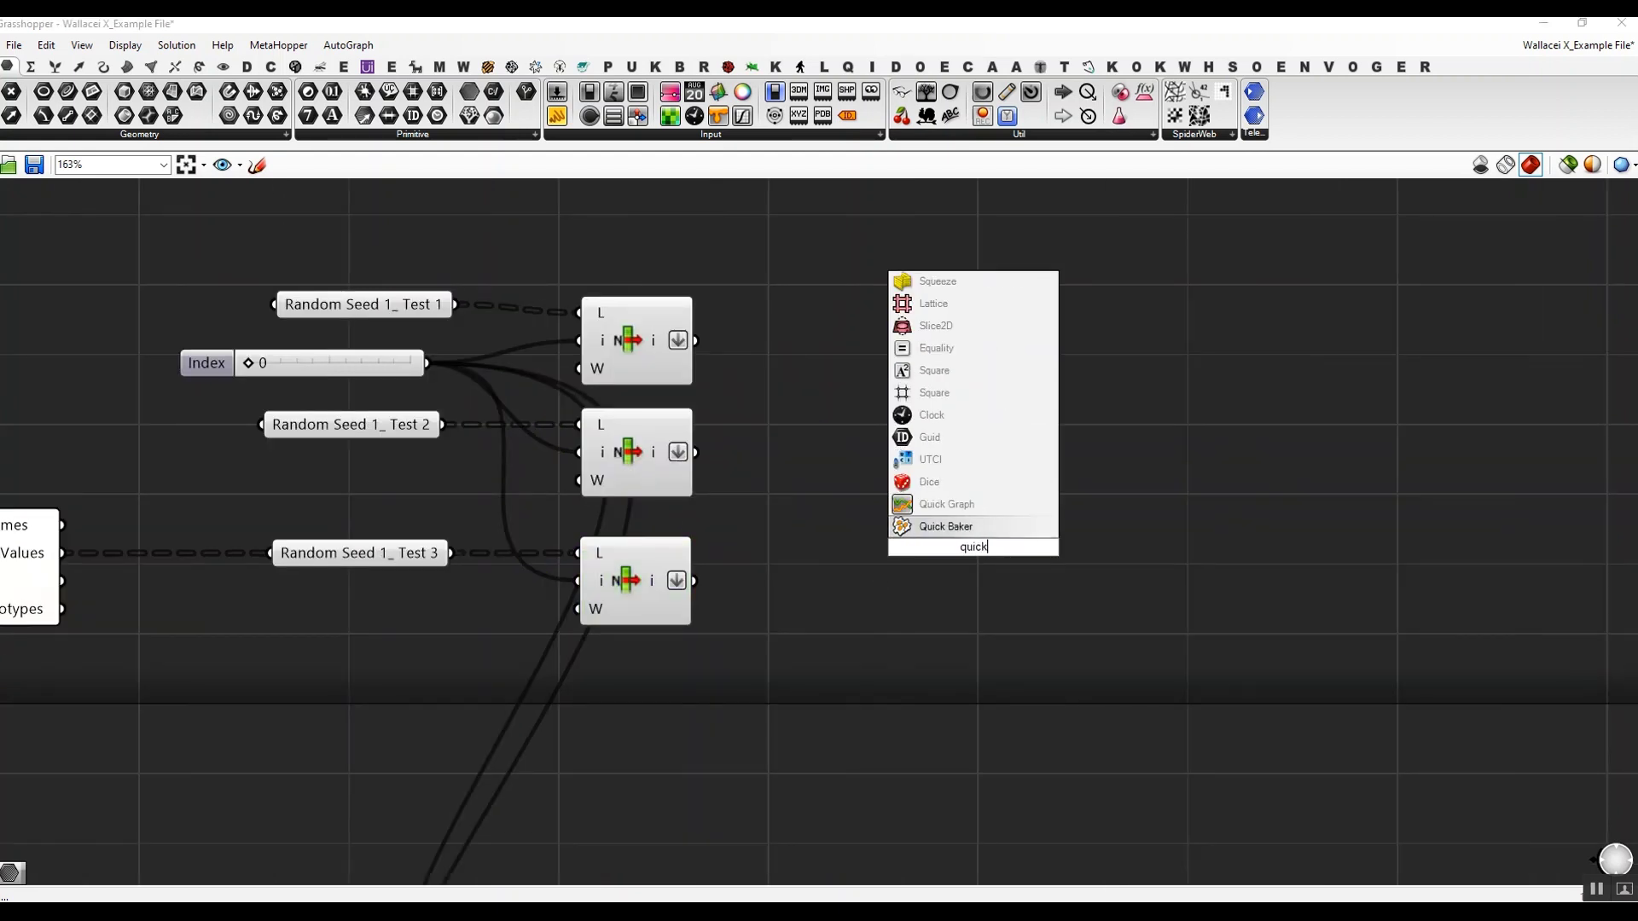
click(947, 505)
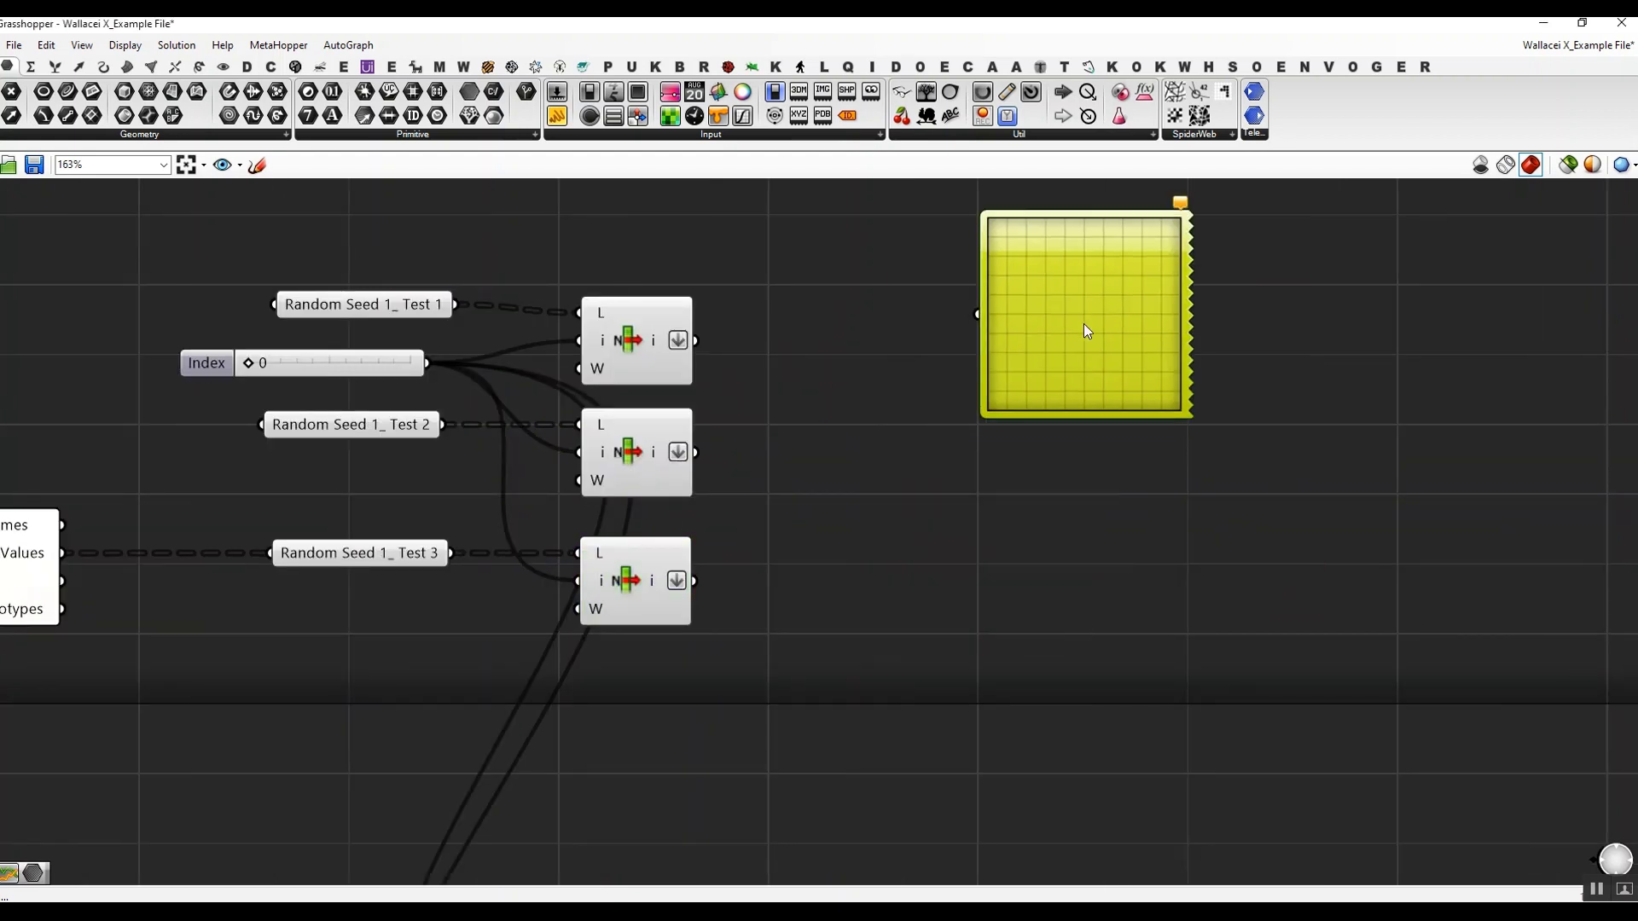
- Connect the Random Seed 1_ Test 1 List Item to the new Quick Graph and stretch the graph much wider
drag(696, 340, 978, 314)
scroll(962, 329, down, 3)
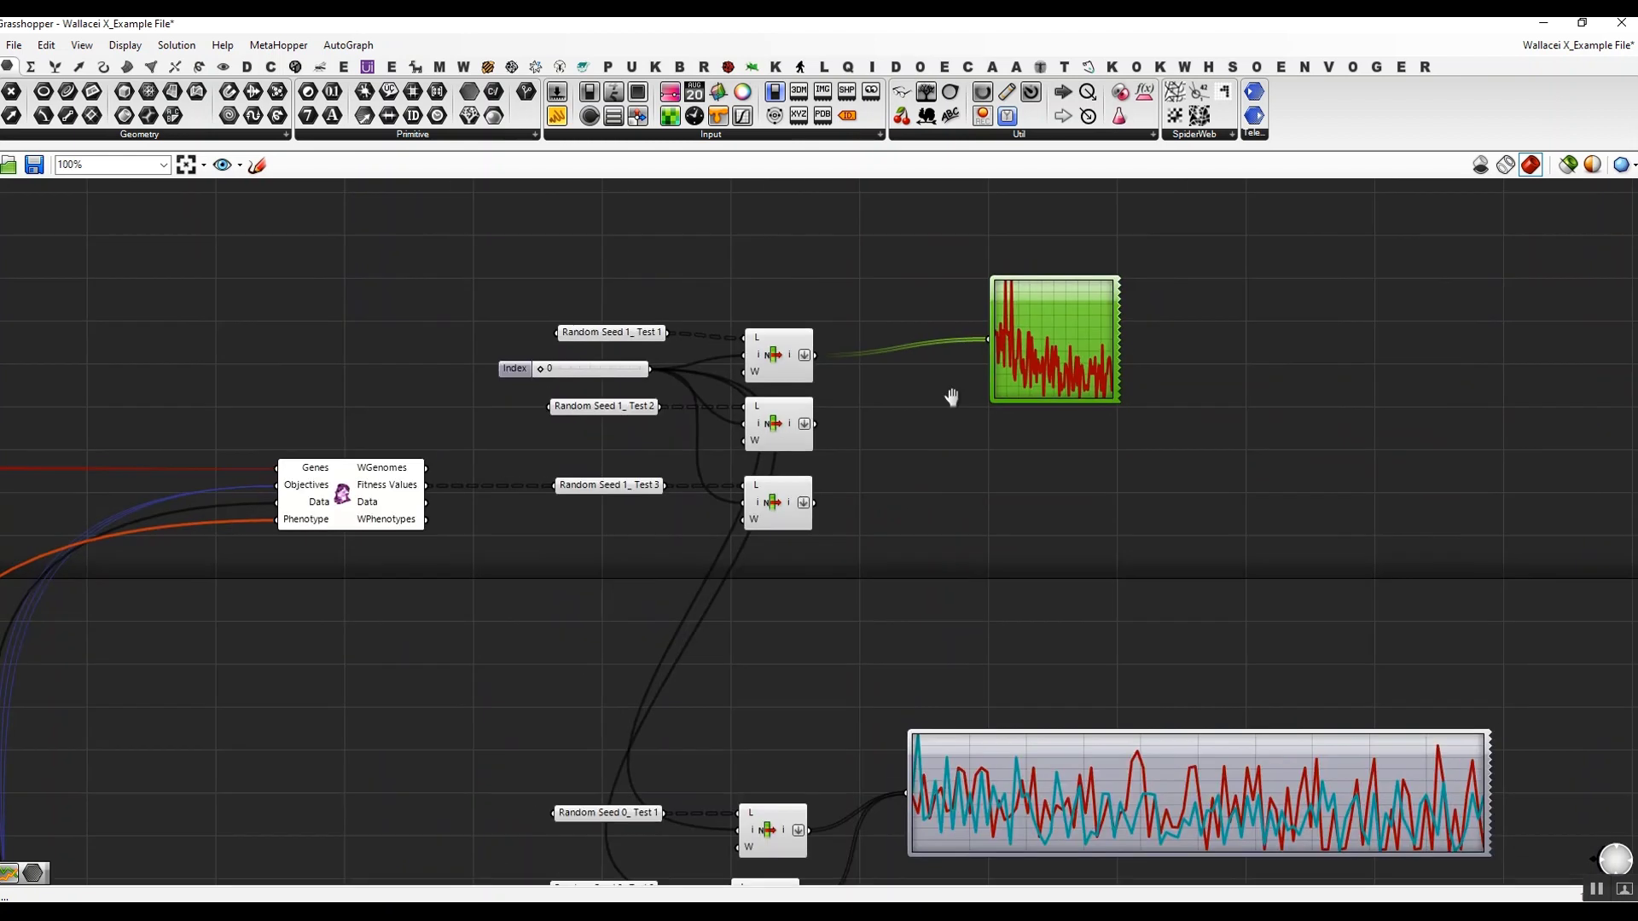
drag(836, 391, 1510, 384)
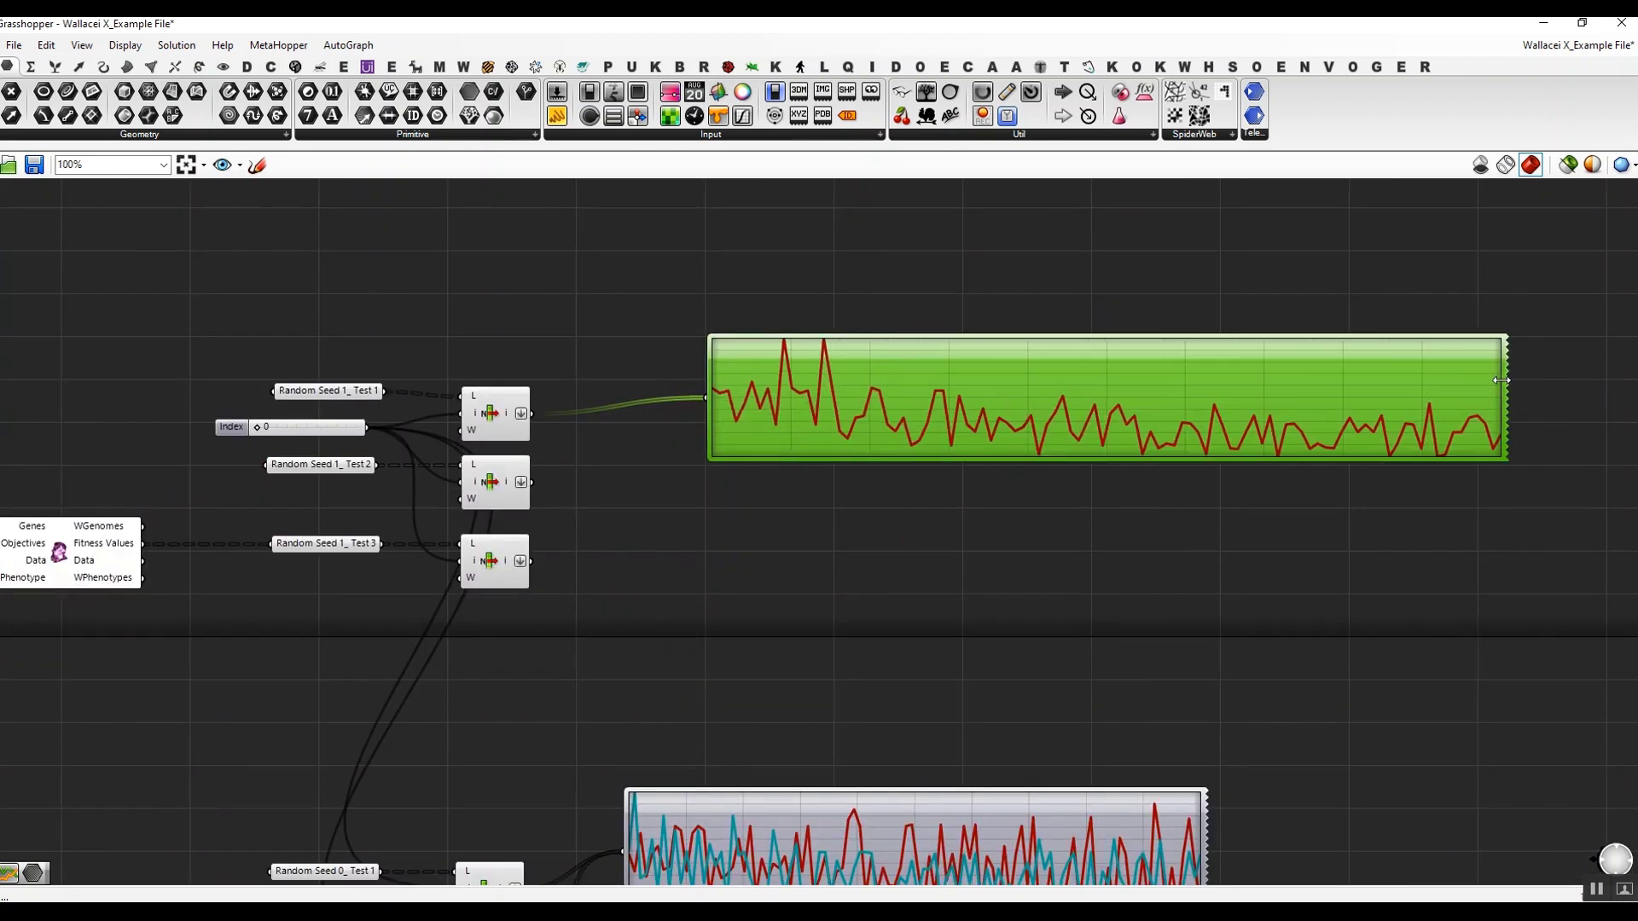
- Connect the Random Seed 1_ Test 3 List Item to the upper Quick Graph alongside the Test 1 connection
right_drag(731, 590, 606, 662)
scroll(414, 628, up, 1)
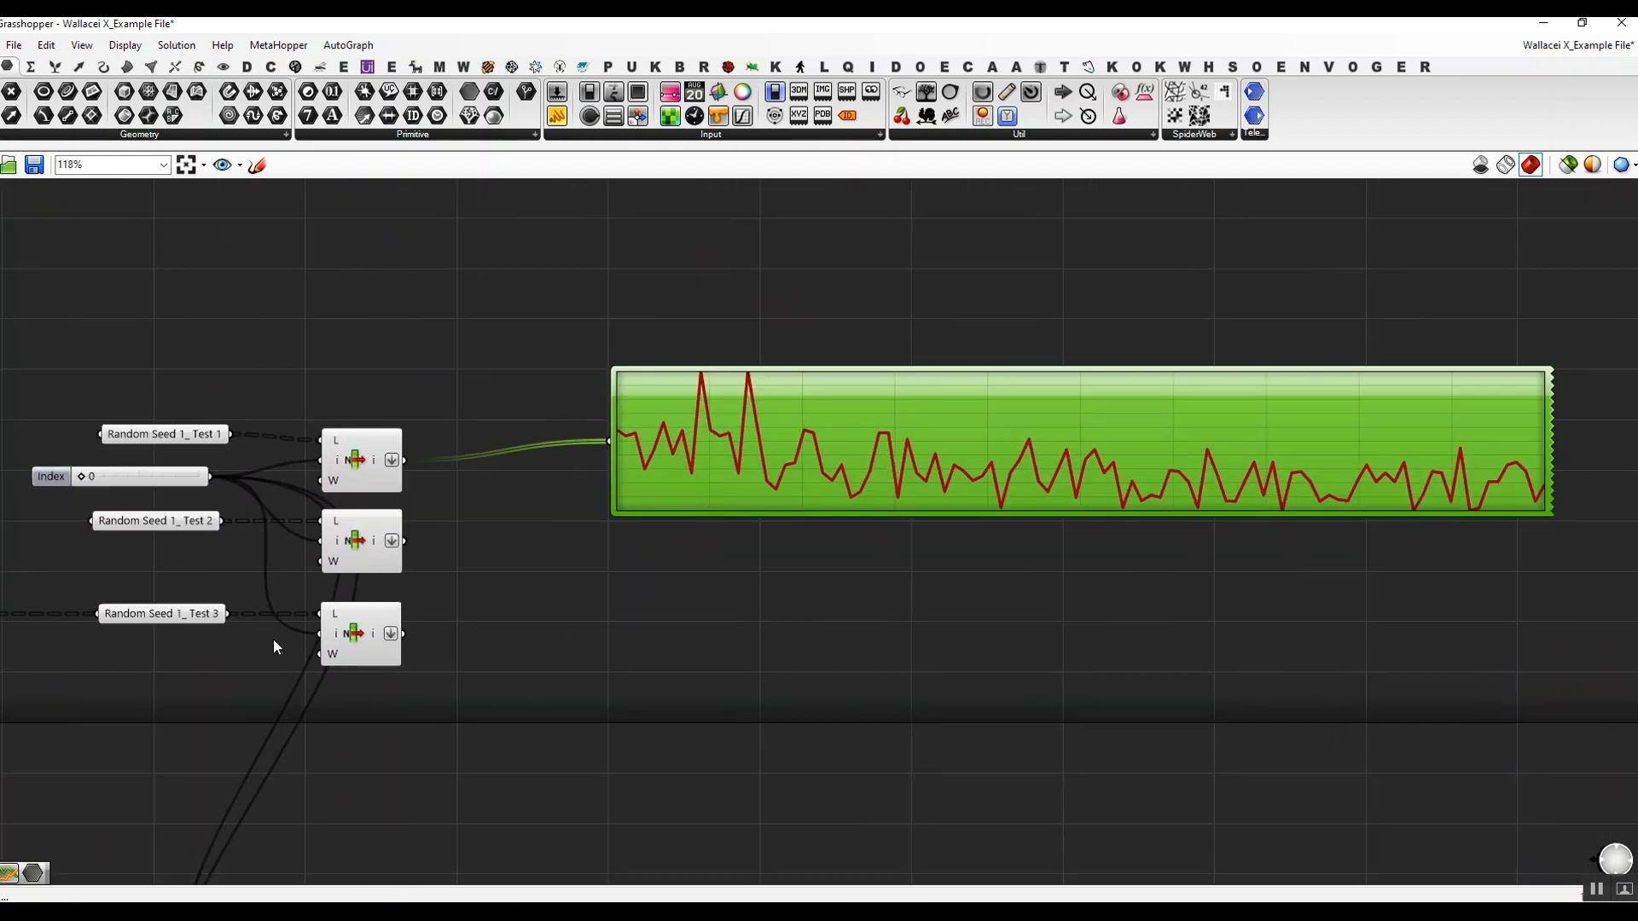
drag(408, 636, 609, 441)
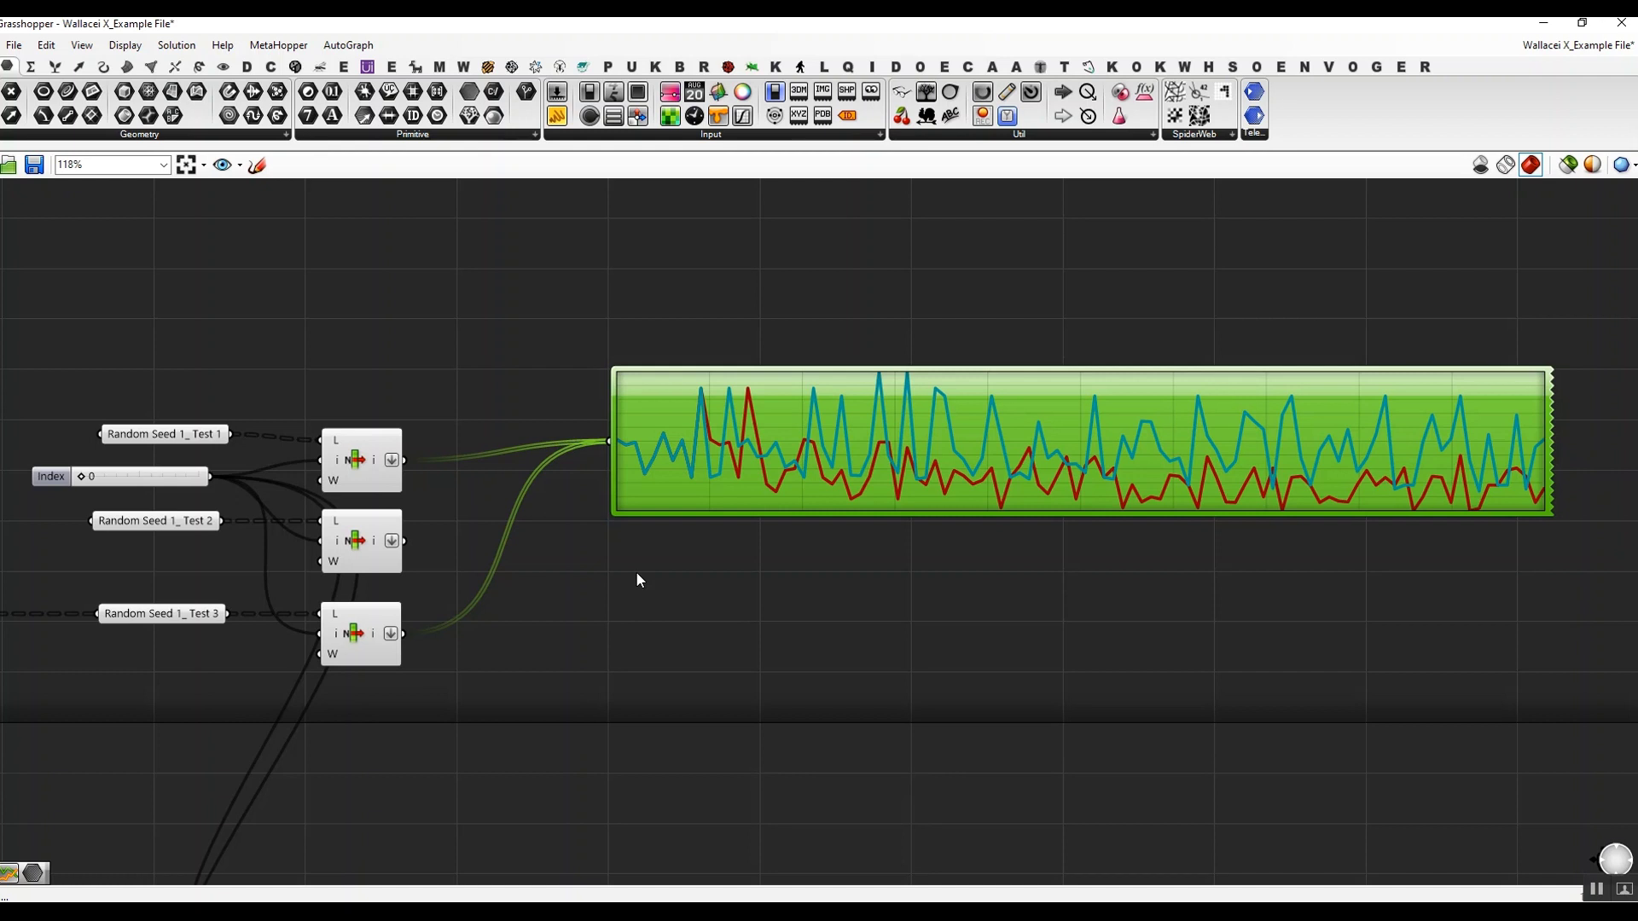
- Move the Random Seed 0 parameters, their List Items and their Quick Graph up together, closer to the Random Seed 1 group
scroll(636, 580, down, 3)
scroll(544, 558, up, 3)
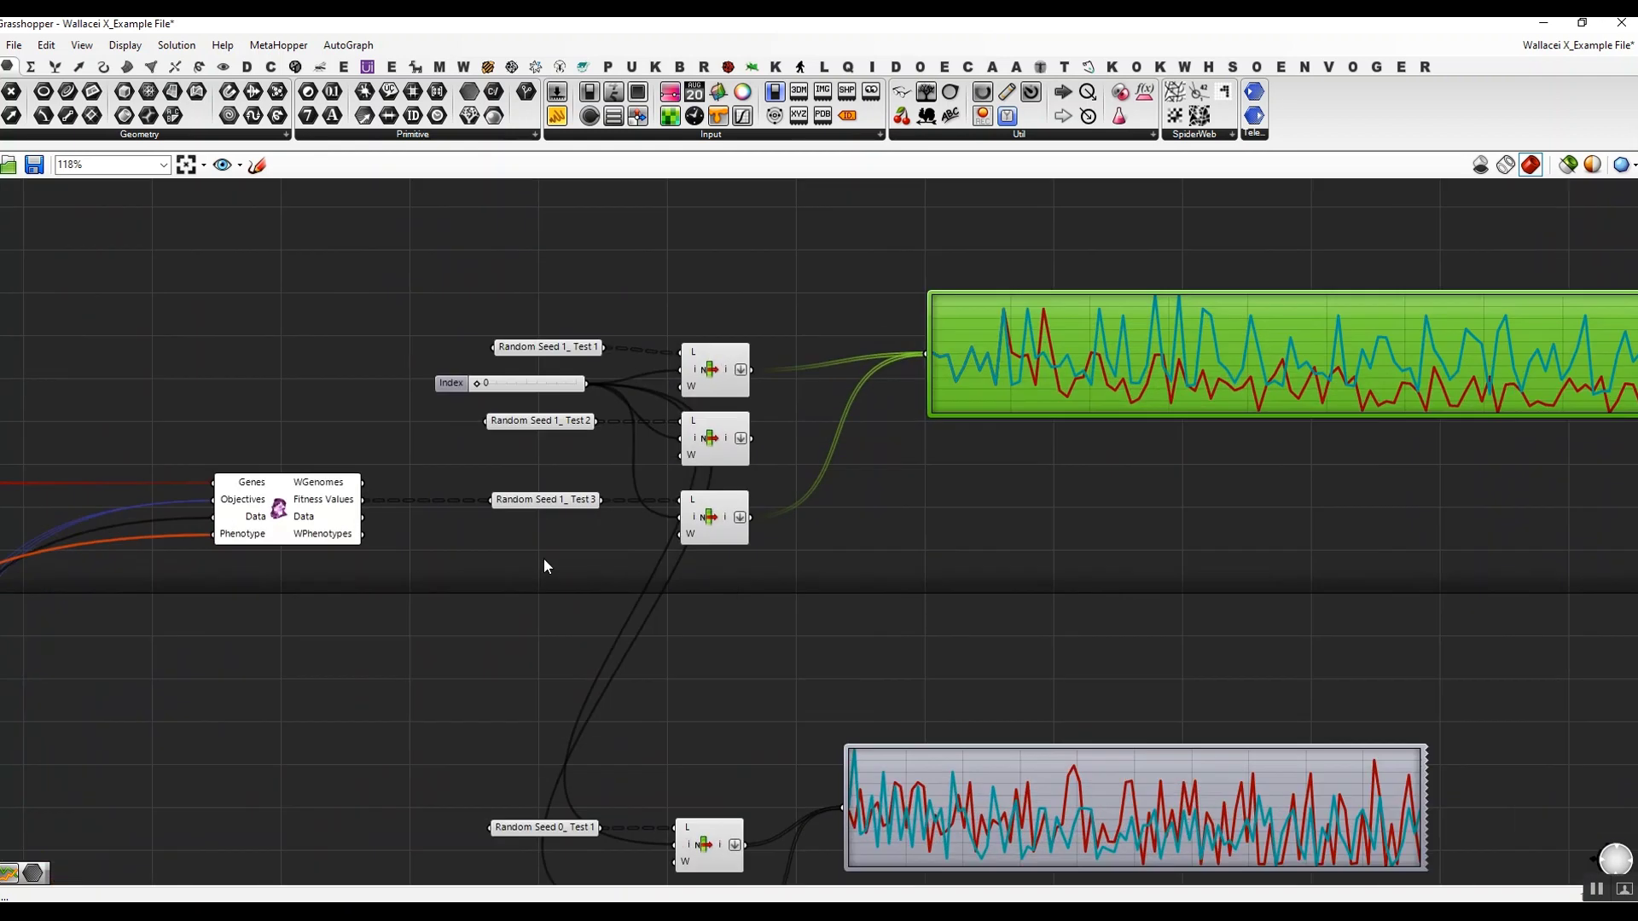
scroll(314, 594, down, 1)
right_drag(315, 585, 242, 495)
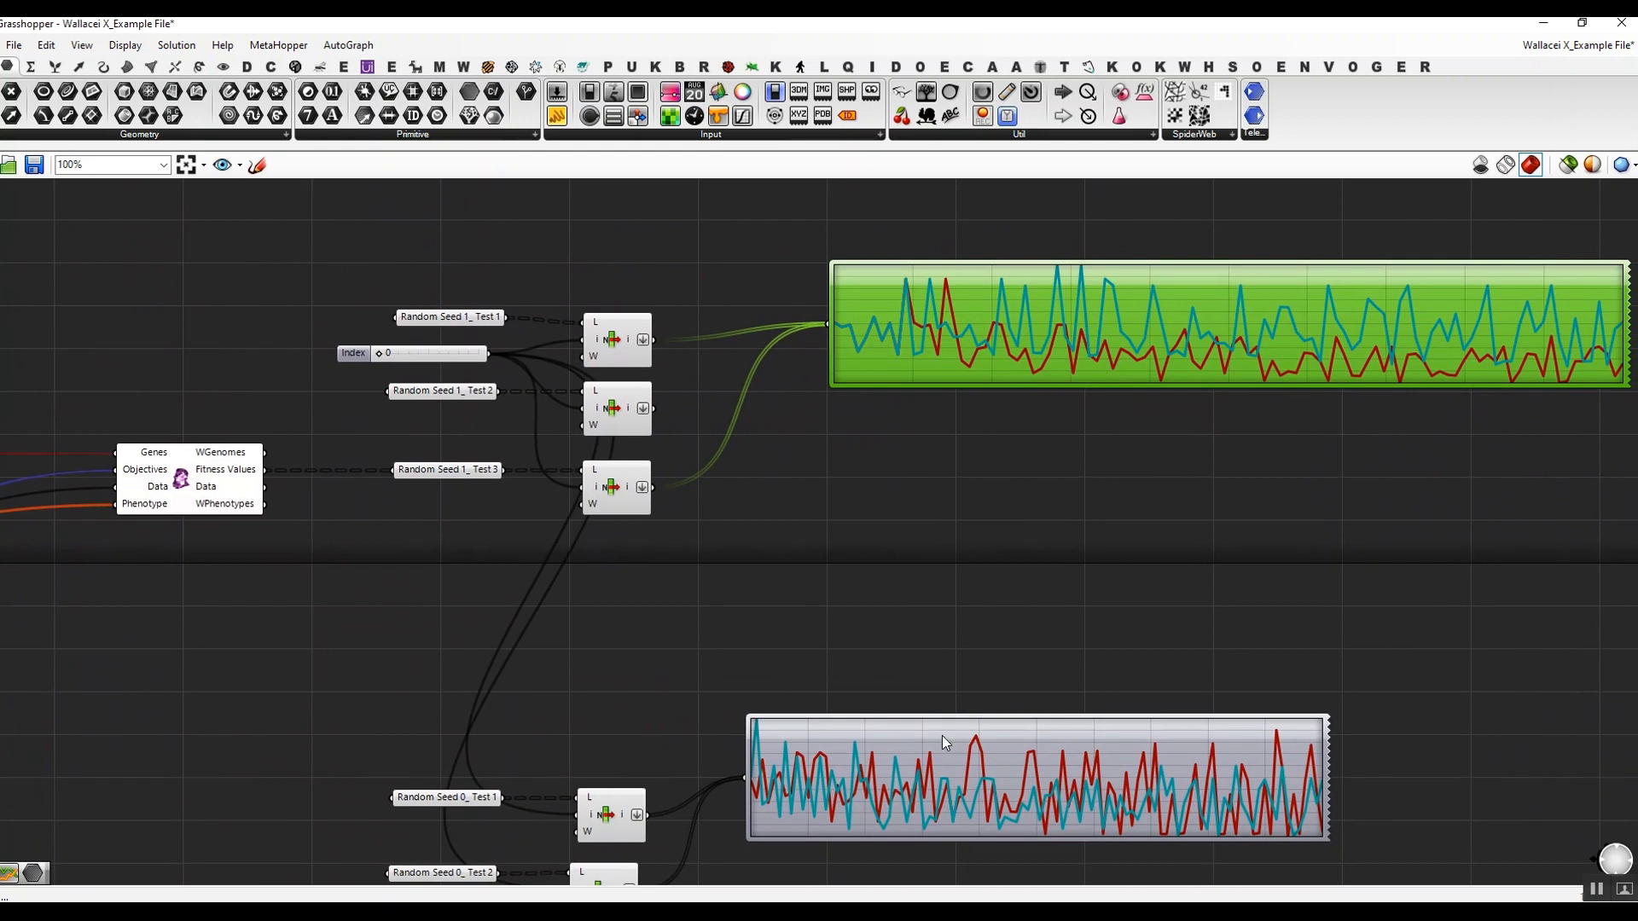
right_drag(942, 736, 814, 684)
drag(1258, 855, 326, 705)
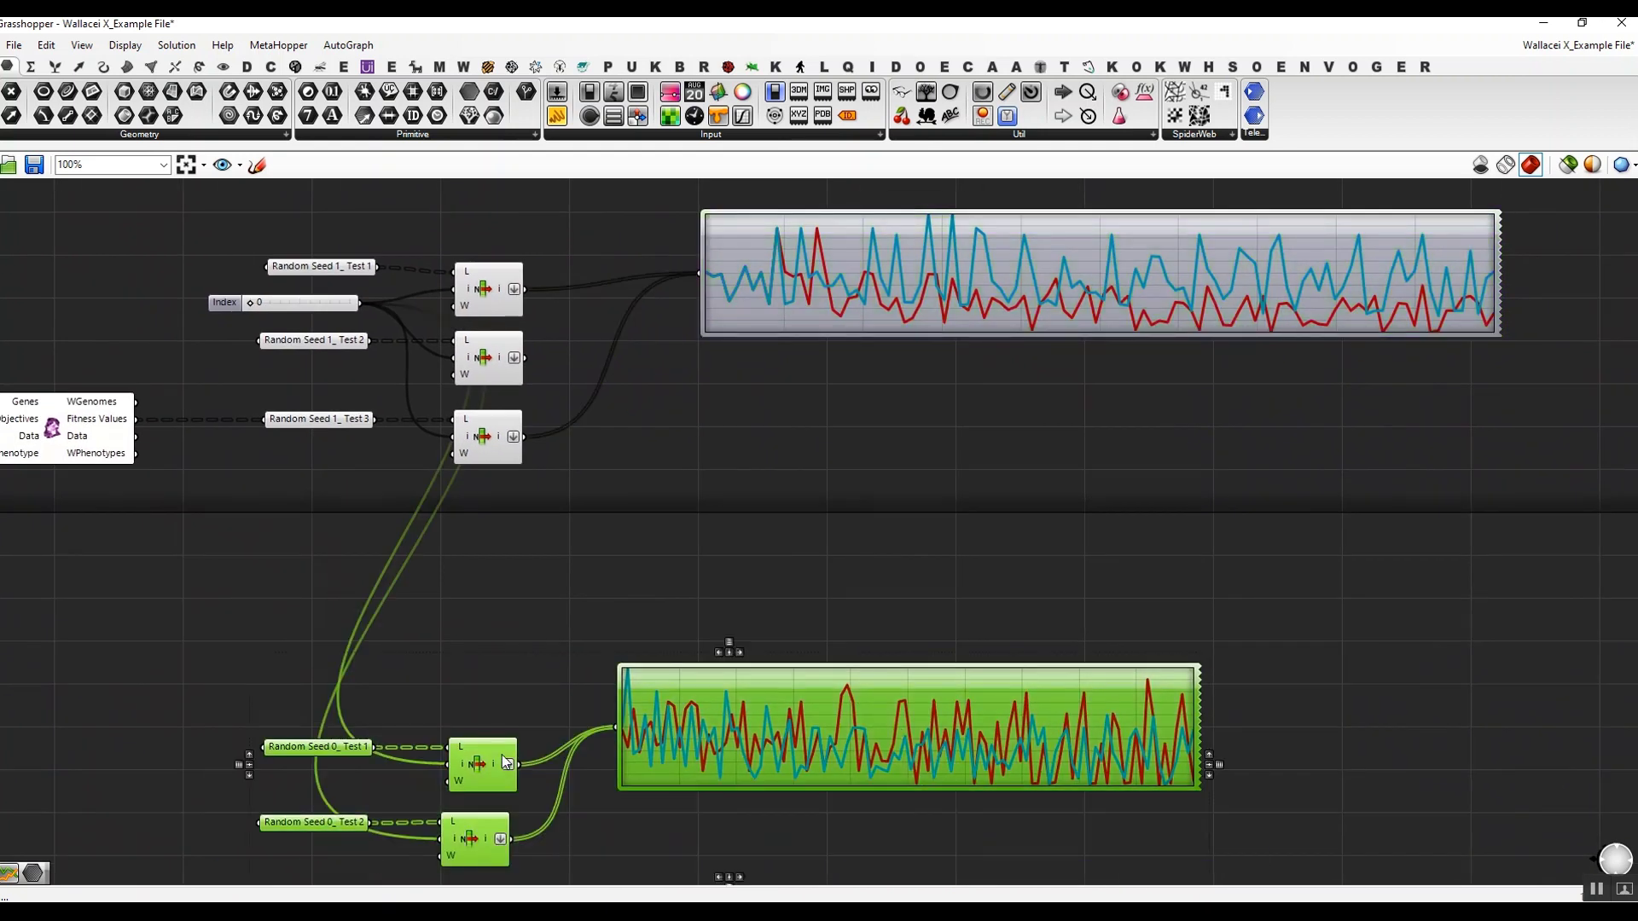
drag(504, 759, 510, 635)
- Widen the Random Seed 0 Quick Graph until it extends slightly past the Random Seed 1 graph above it
right_drag(896, 511, 819, 536)
scroll(819, 544, down, 1)
right_drag(1051, 605, 977, 667)
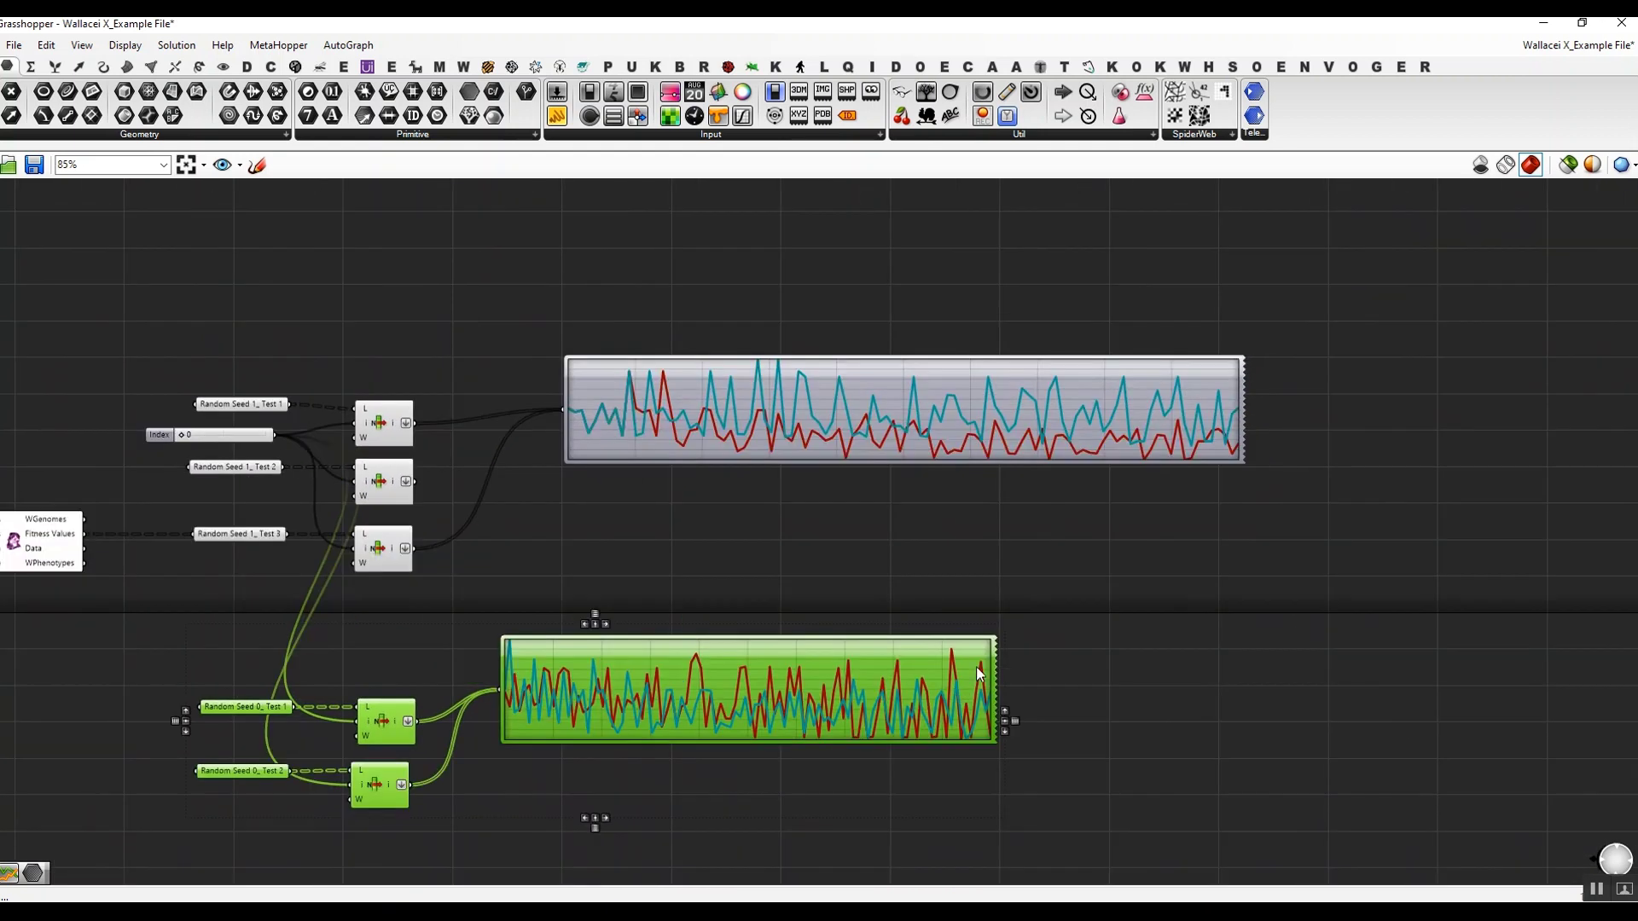
drag(1060, 669, 1291, 670)
click(740, 507)
right_drag(735, 504, 857, 529)
scroll(950, 554, up, 1)
scroll(855, 525, down, 1)
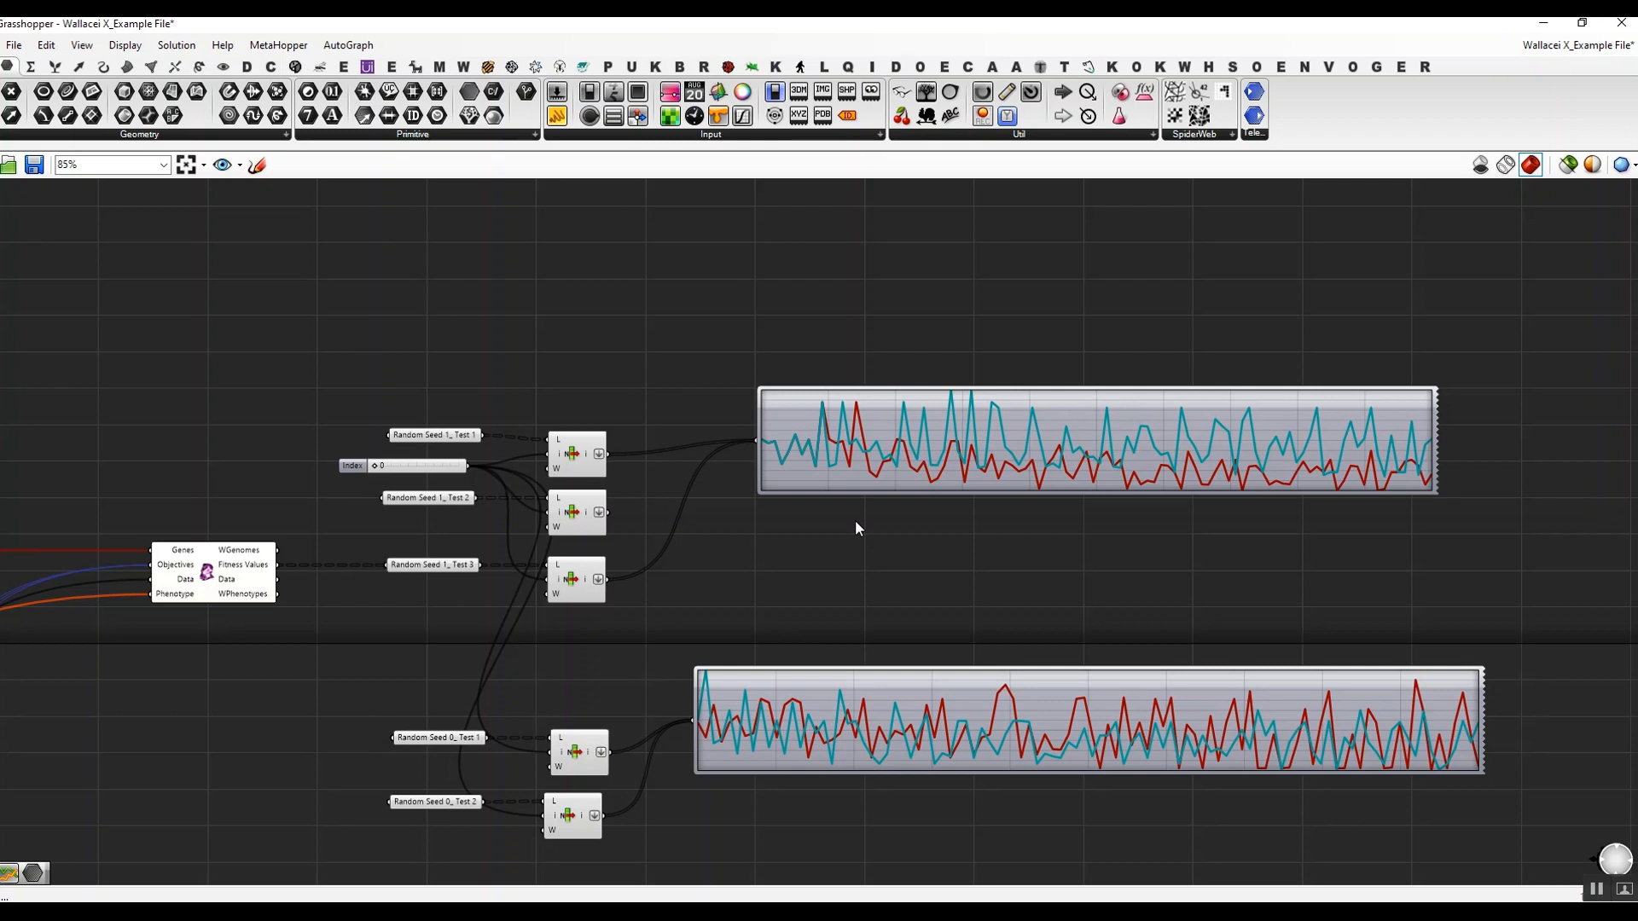
- Check the Random Seed setting in the Wallacei X window and inspect the curves of the two Random Seed 0 runs
double_click(207, 571)
double_click(212, 242)
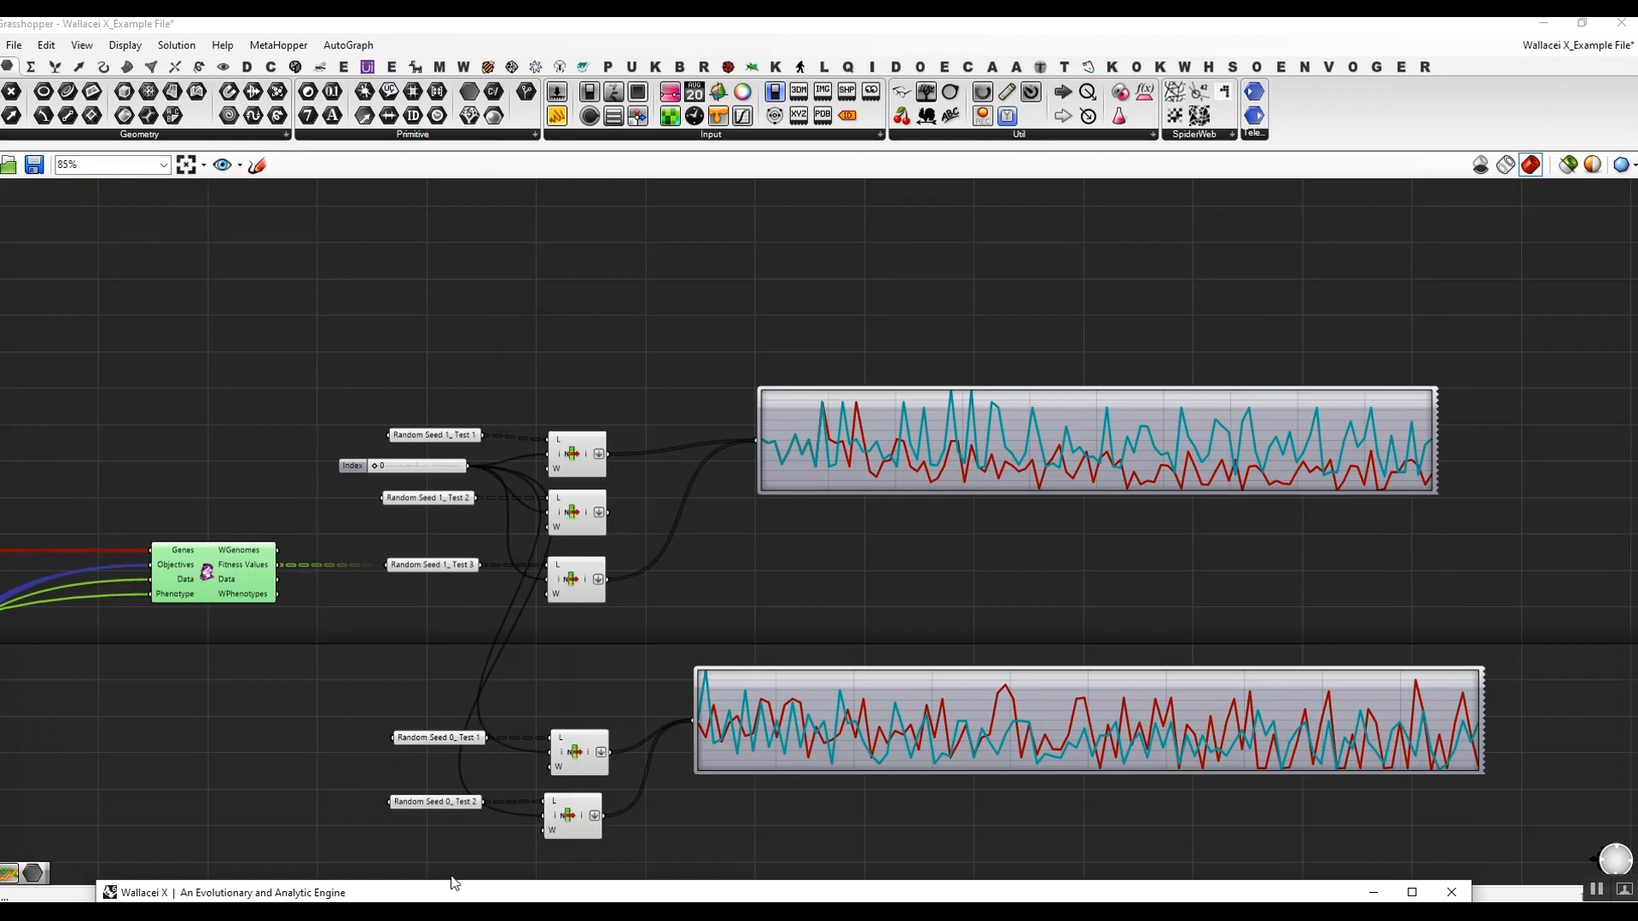
right_drag(888, 668, 779, 458)
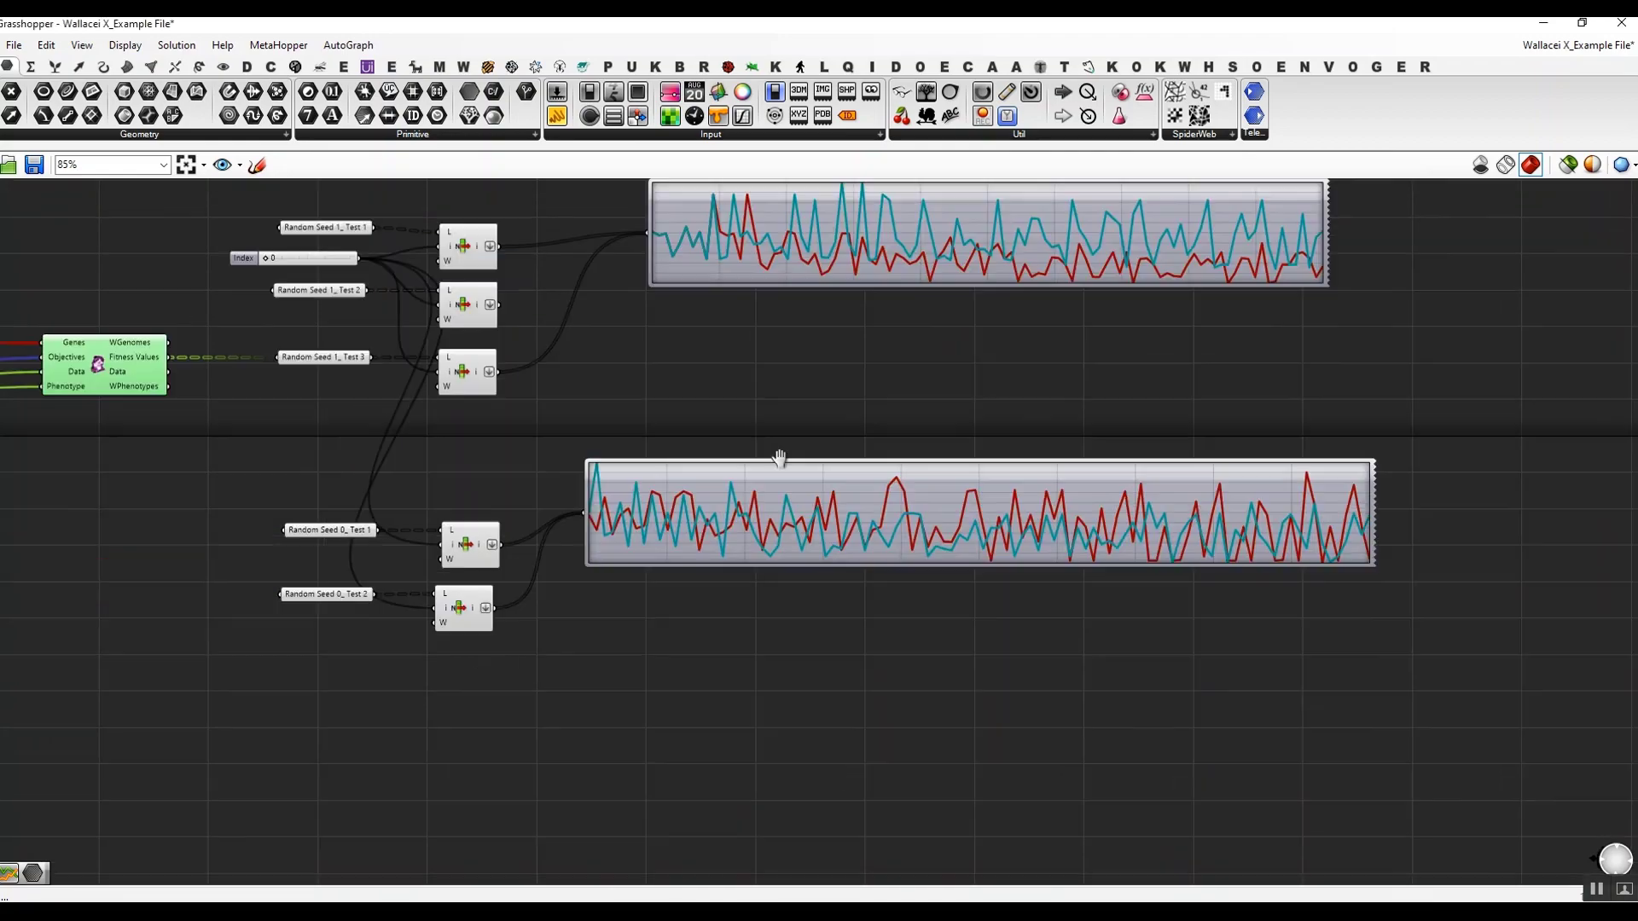
scroll(606, 589, up, 2)
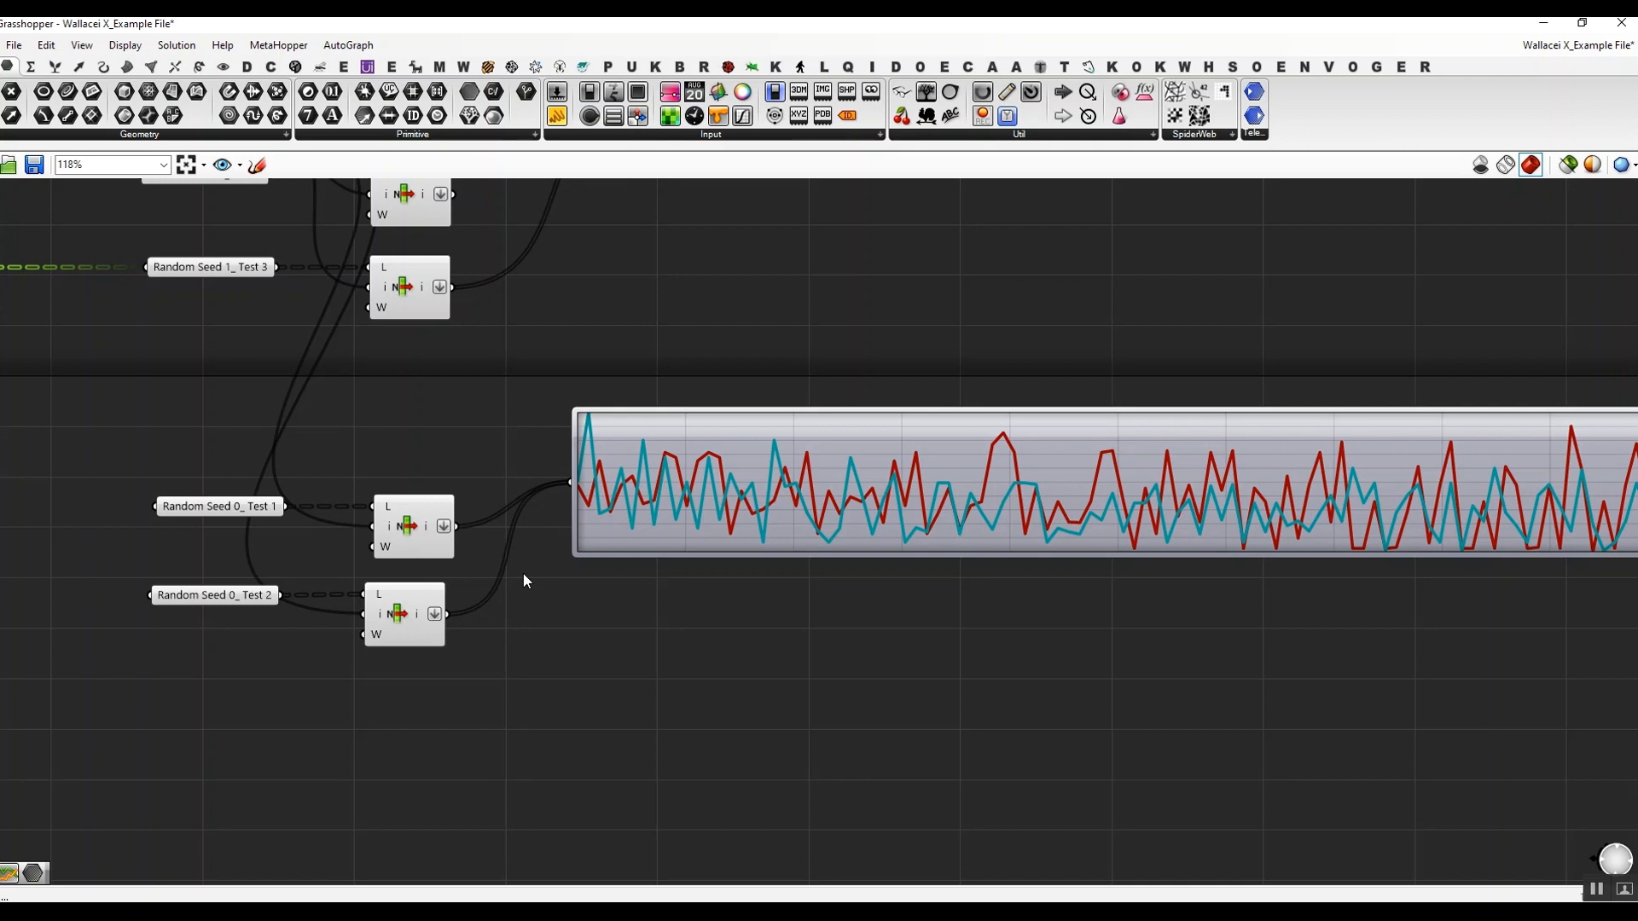
scroll(720, 666, down, 2)
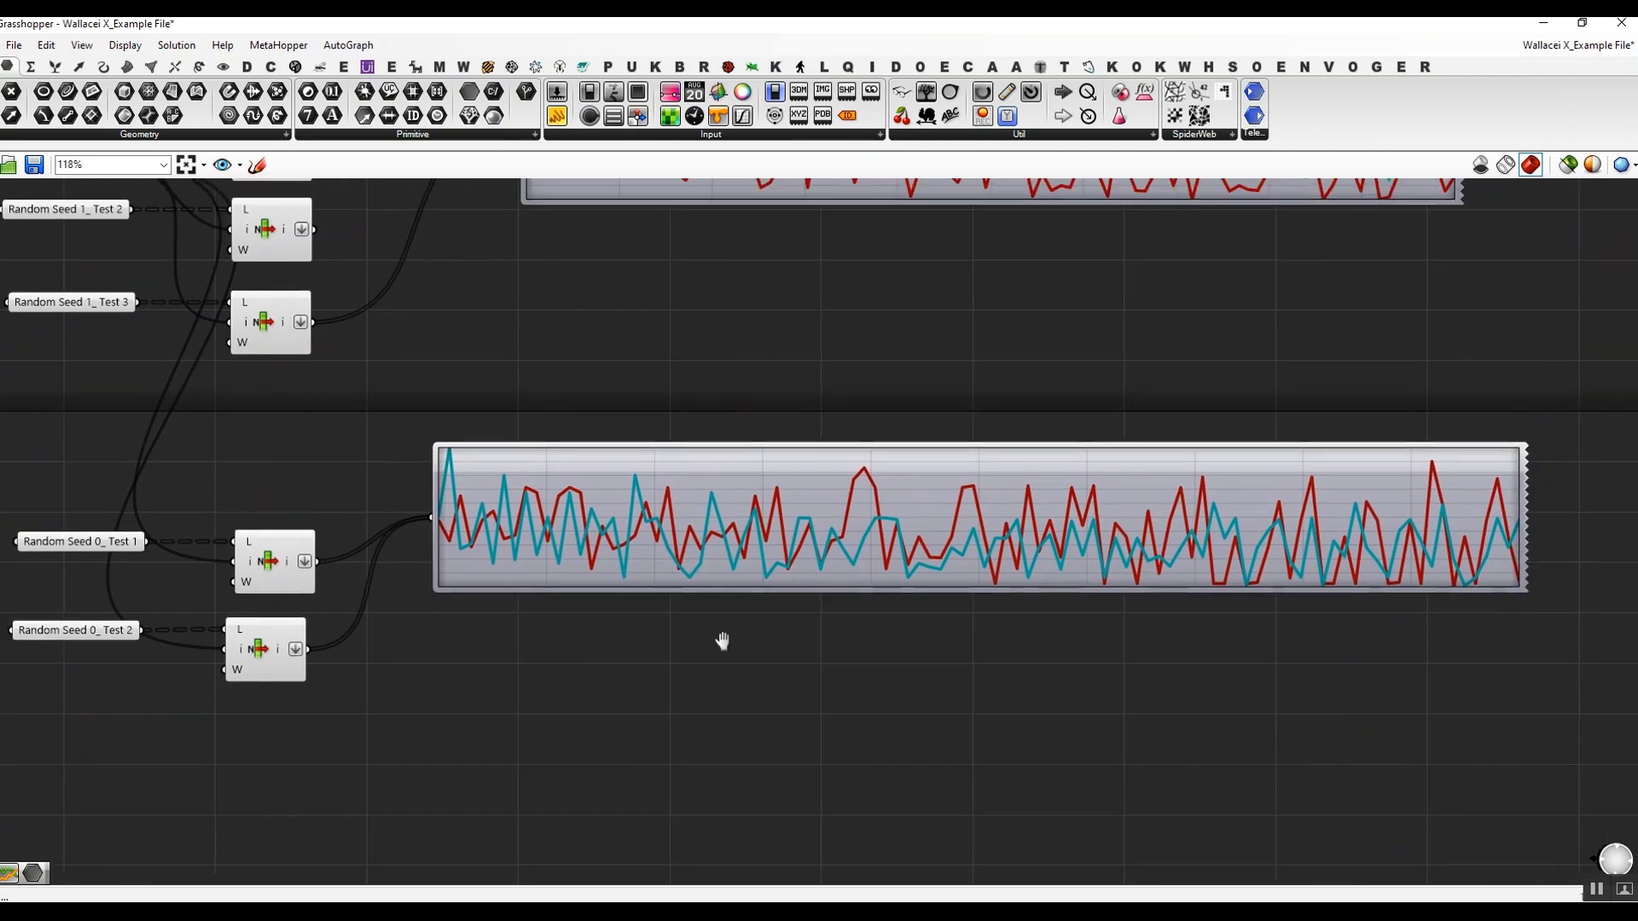
- Shift the Random Seed 1 Quick Graph towards its List Items to line up its starting edge with the graph below
scroll(736, 618, up, 3)
drag(740, 403, 611, 401)
right_drag(517, 502, 809, 512)
scroll(808, 511, down, 2)
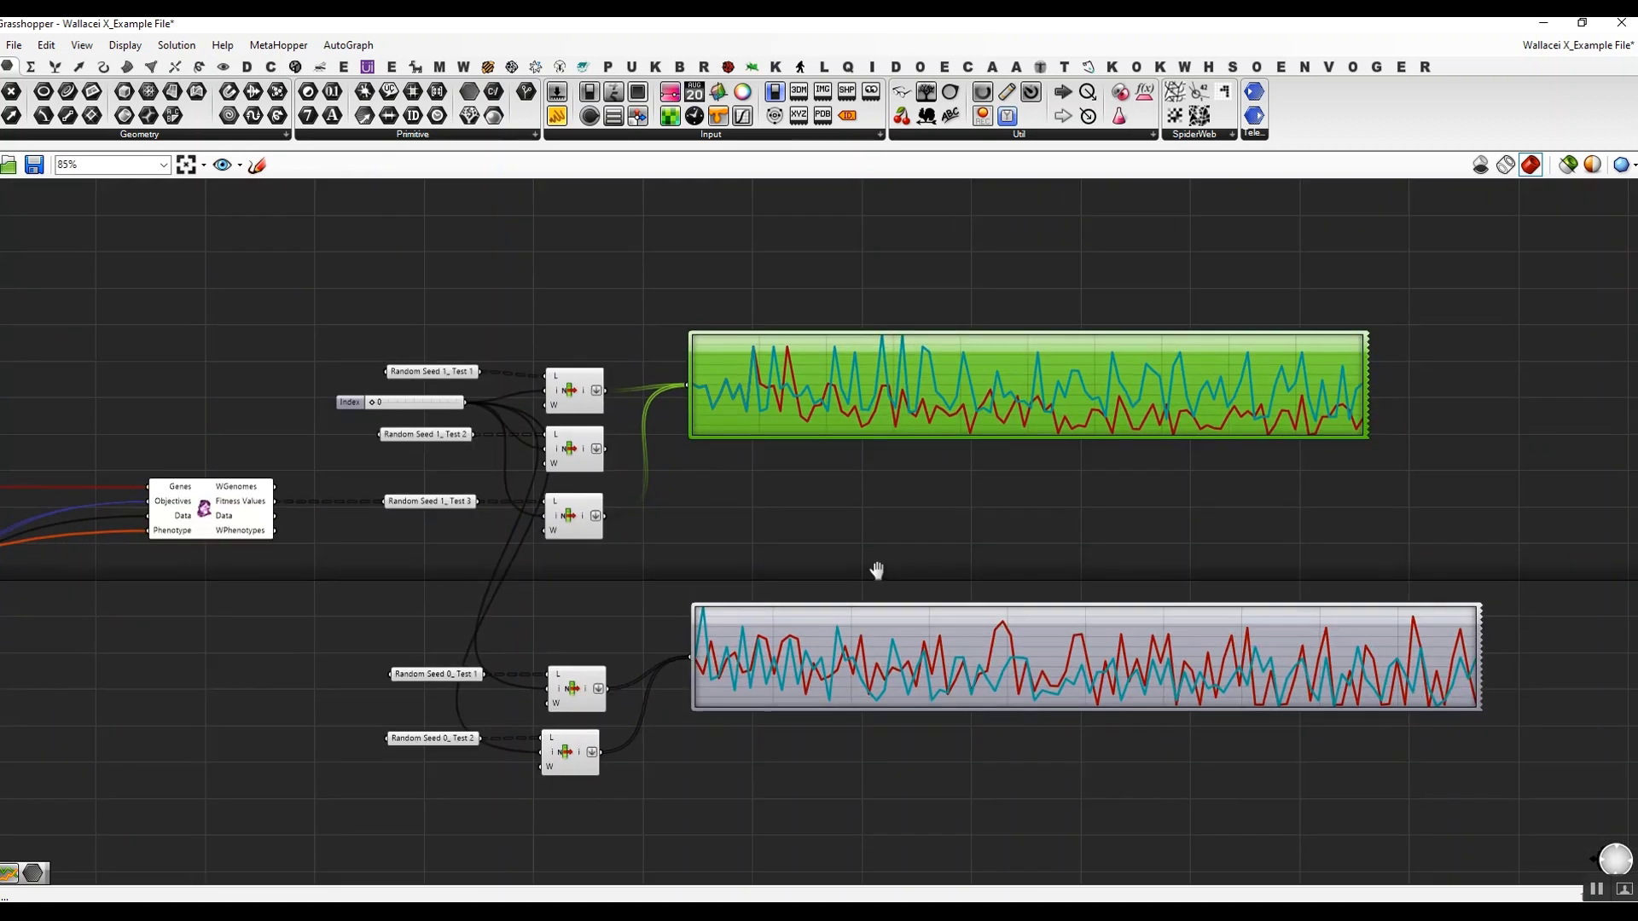
- Resize the Random Seed 1 and Random Seed 0 Quick Graphs to the same width with aligned ends
drag(1486, 627, 1384, 627)
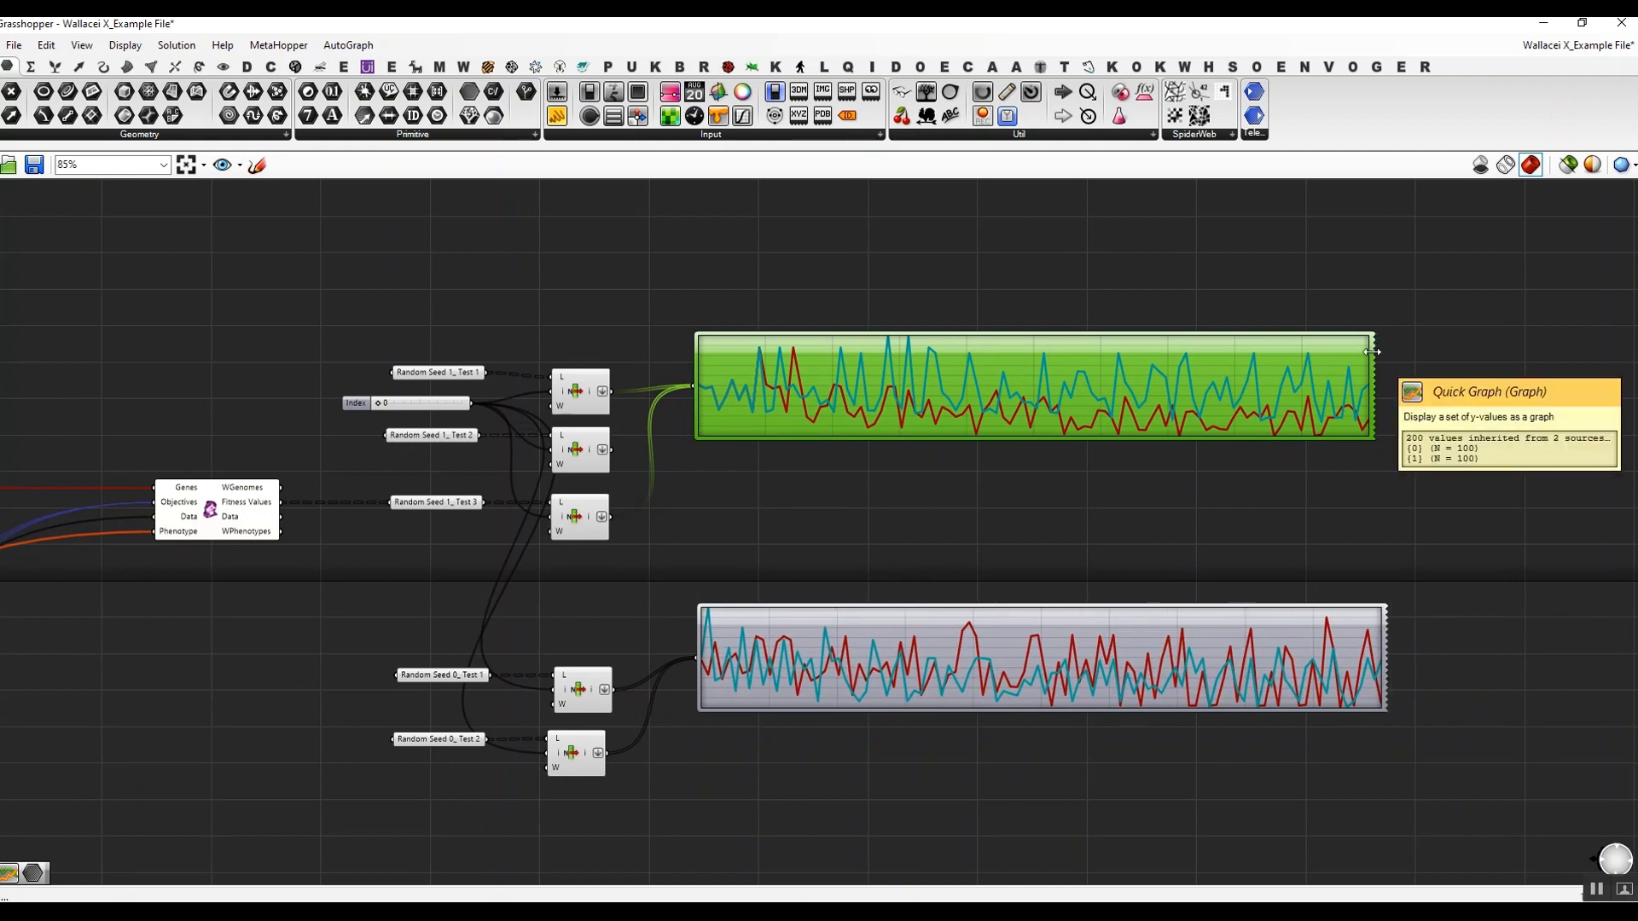
drag(1374, 352, 1443, 352)
drag(1387, 615, 1440, 617)
- Examine the overall definition feeding Wallacei X and compare the Random Seed 1 and Random Seed 0 graphs
right_drag(904, 480, 952, 487)
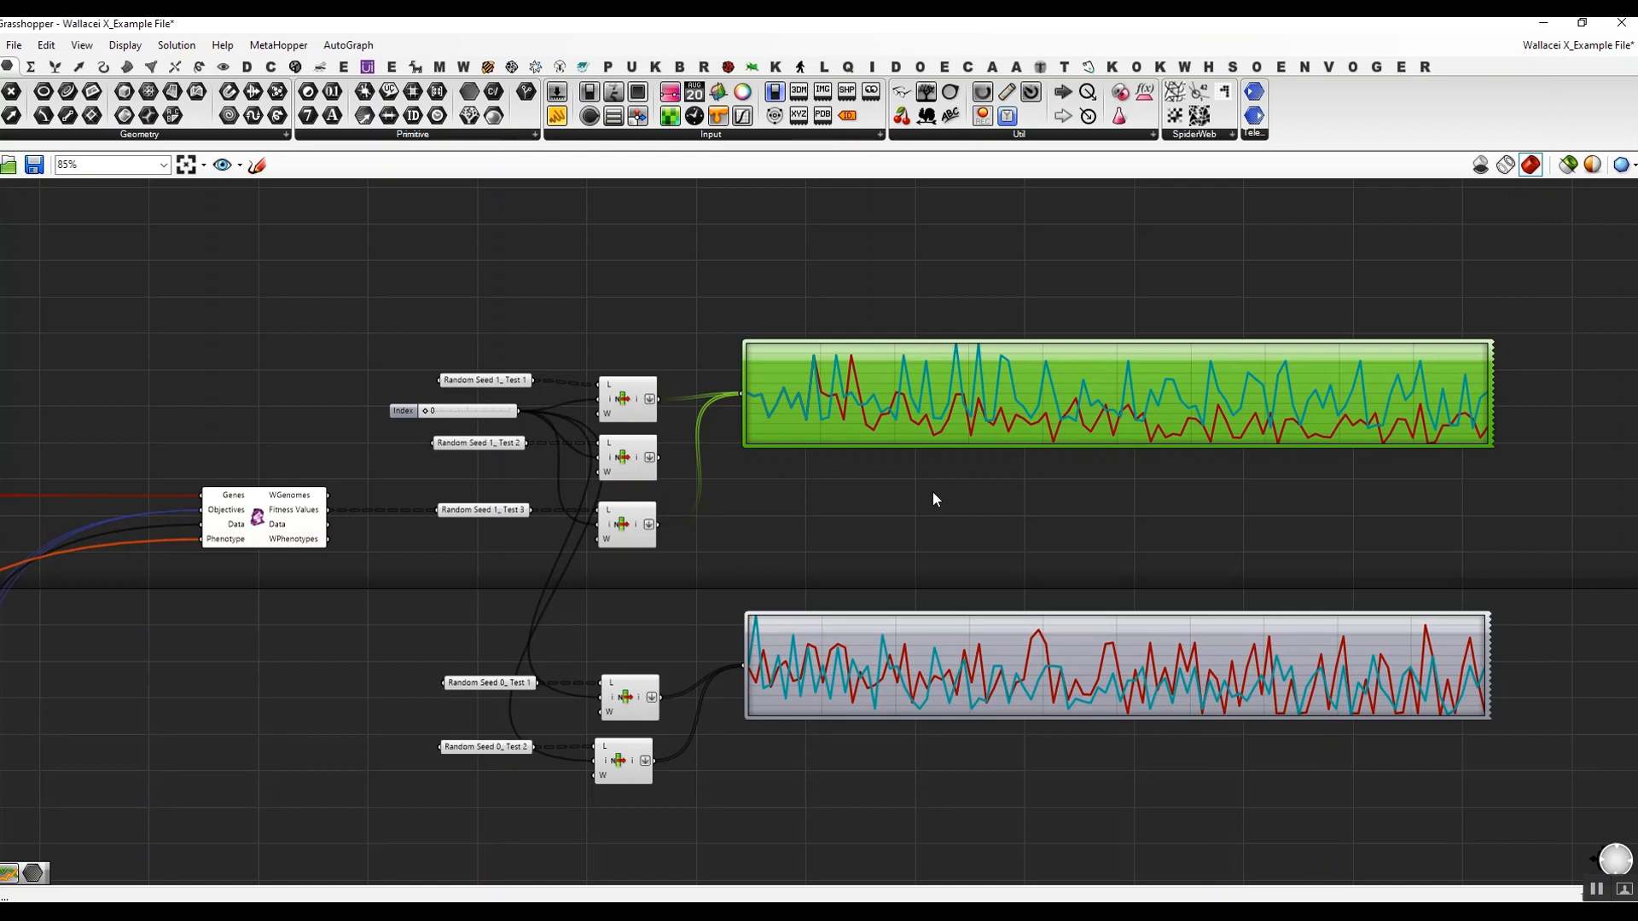
scroll(933, 491, down, 6)
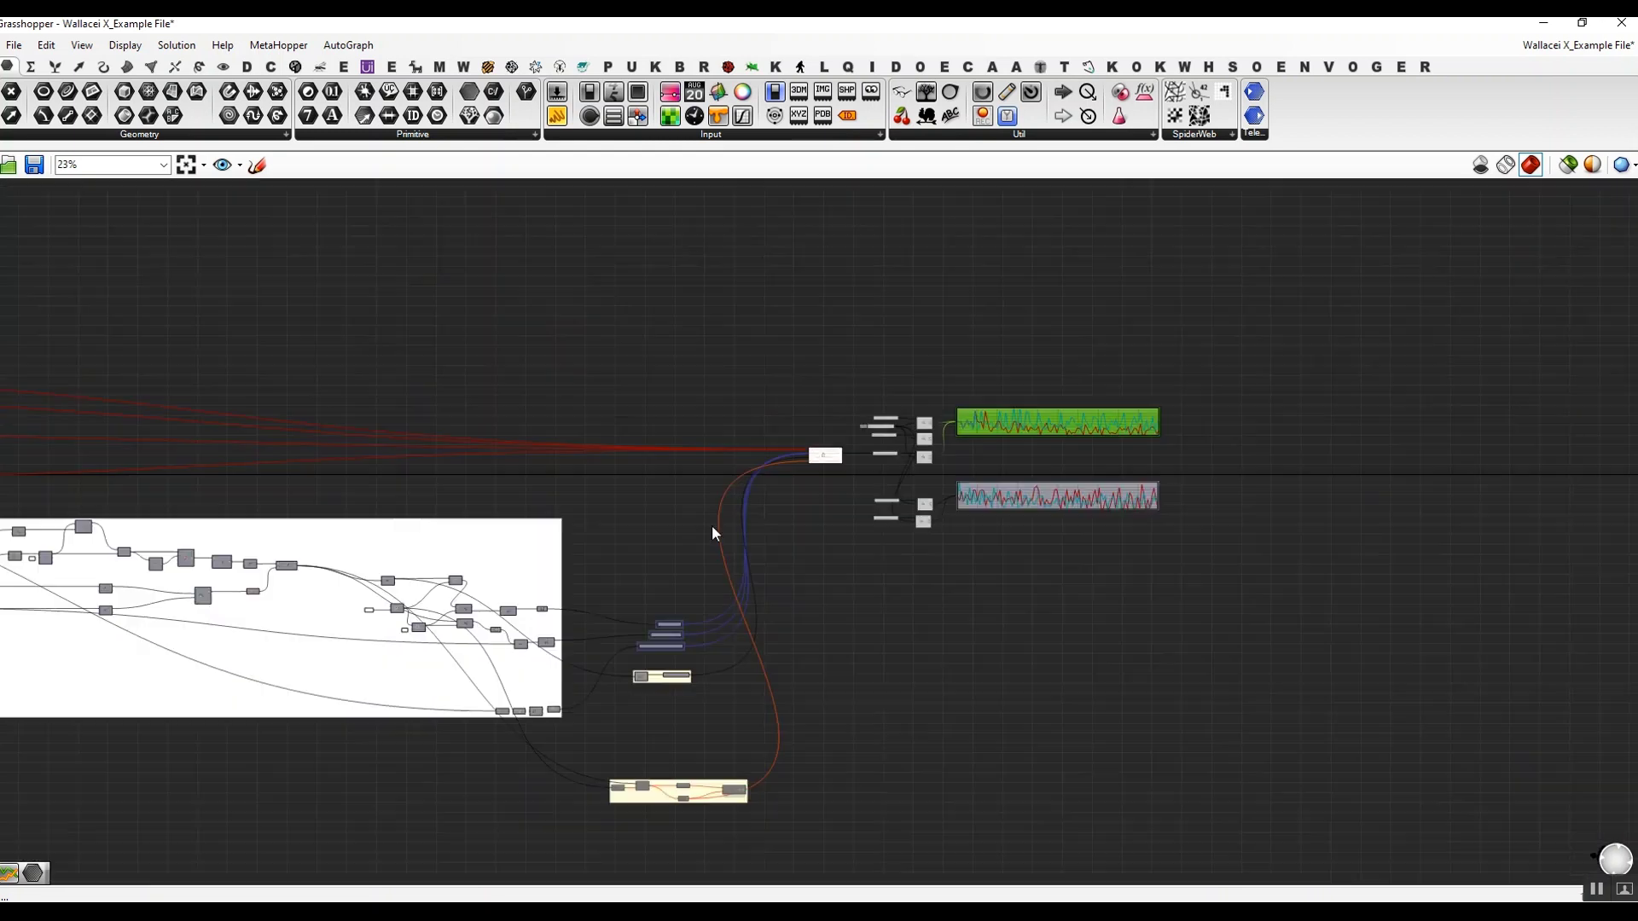
right_drag(335, 679, 560, 697)
right_drag(1016, 483, 941, 535)
scroll(1403, 485, up, 3)
right_drag(1404, 485, 944, 527)
scroll(1056, 516, up, 2)
scroll(1125, 497, up, 2)
right_drag(1125, 497, 858, 493)
scroll(883, 500, down, 1)
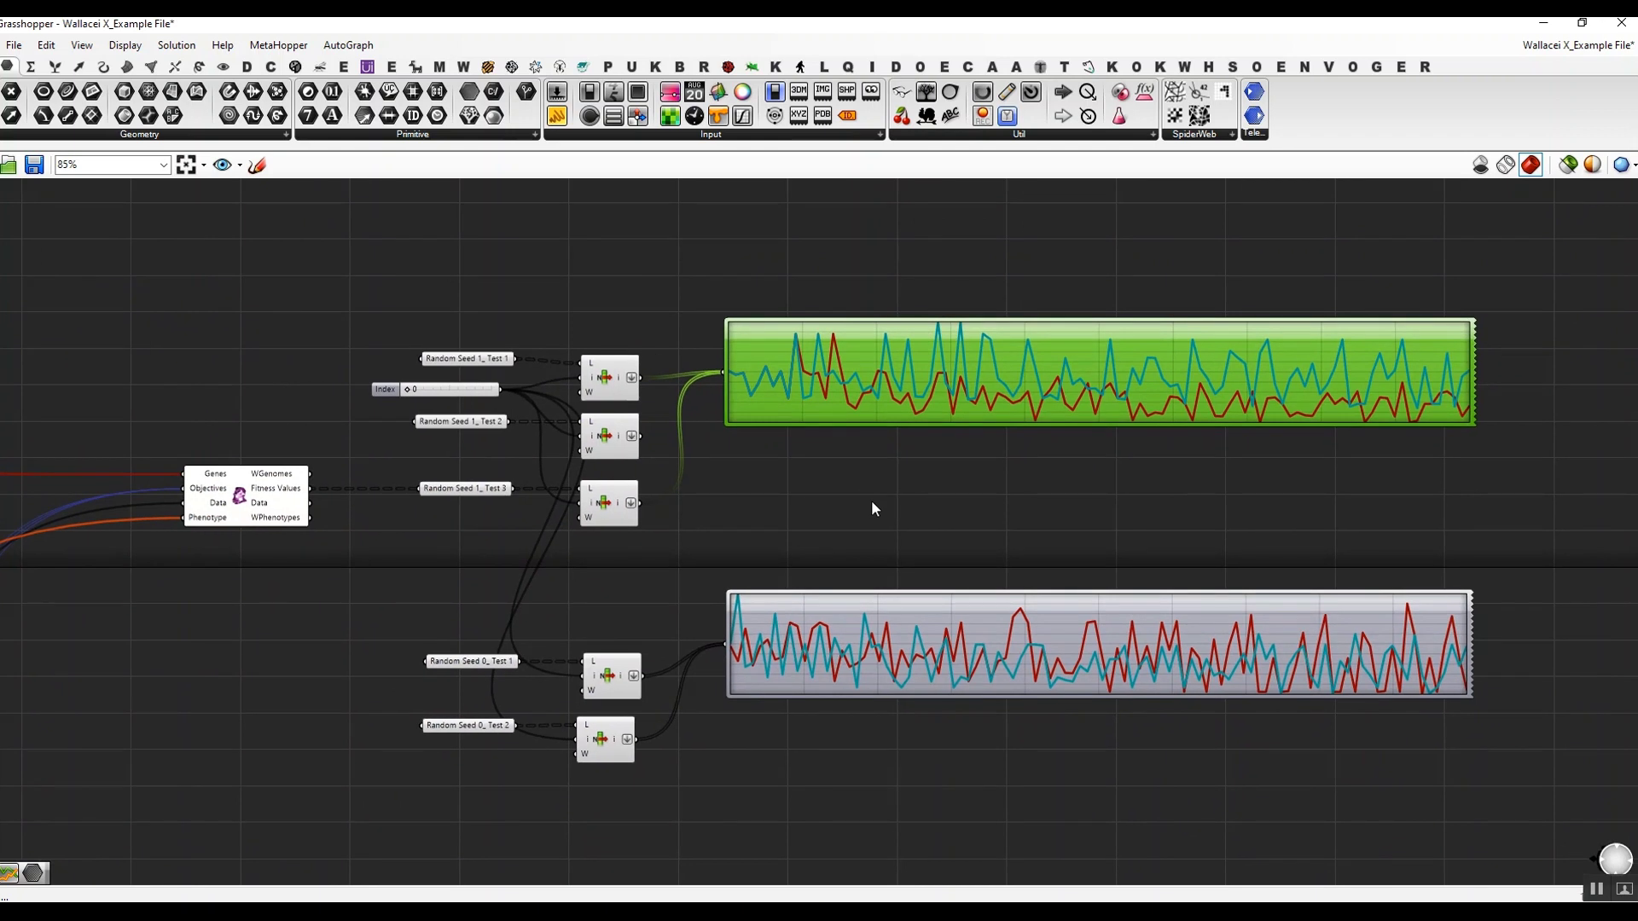
- Open the Wallacei X settings, set Random Seed to 1, and reduce the maximized window to a floating one
double_click(243, 500)
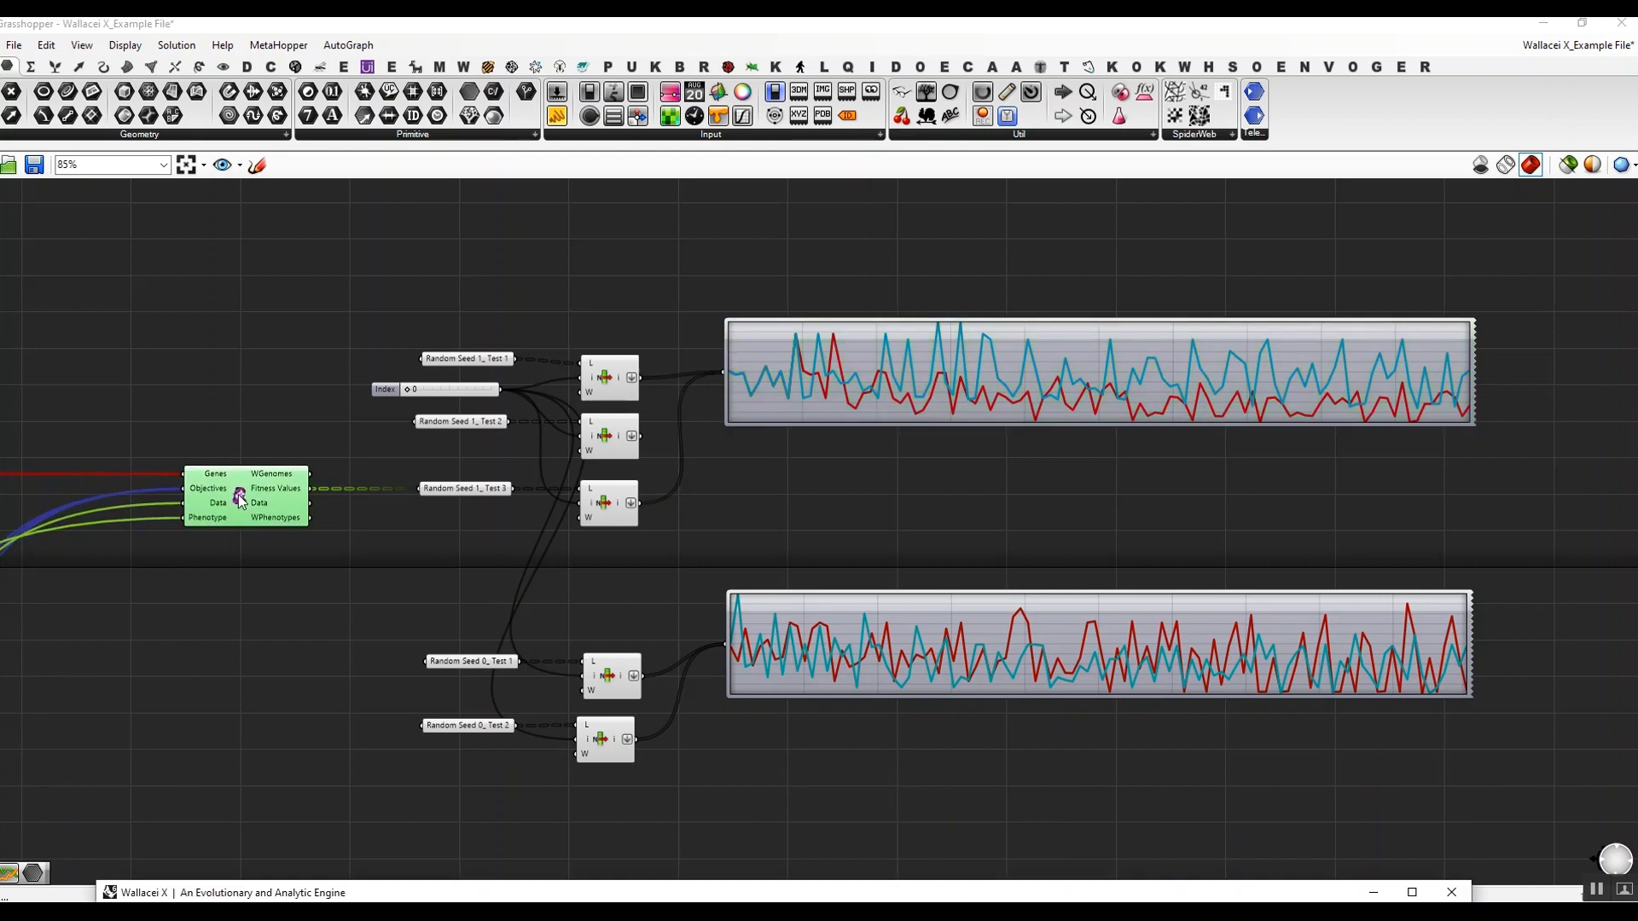
drag(1339, 889, 1379, 18)
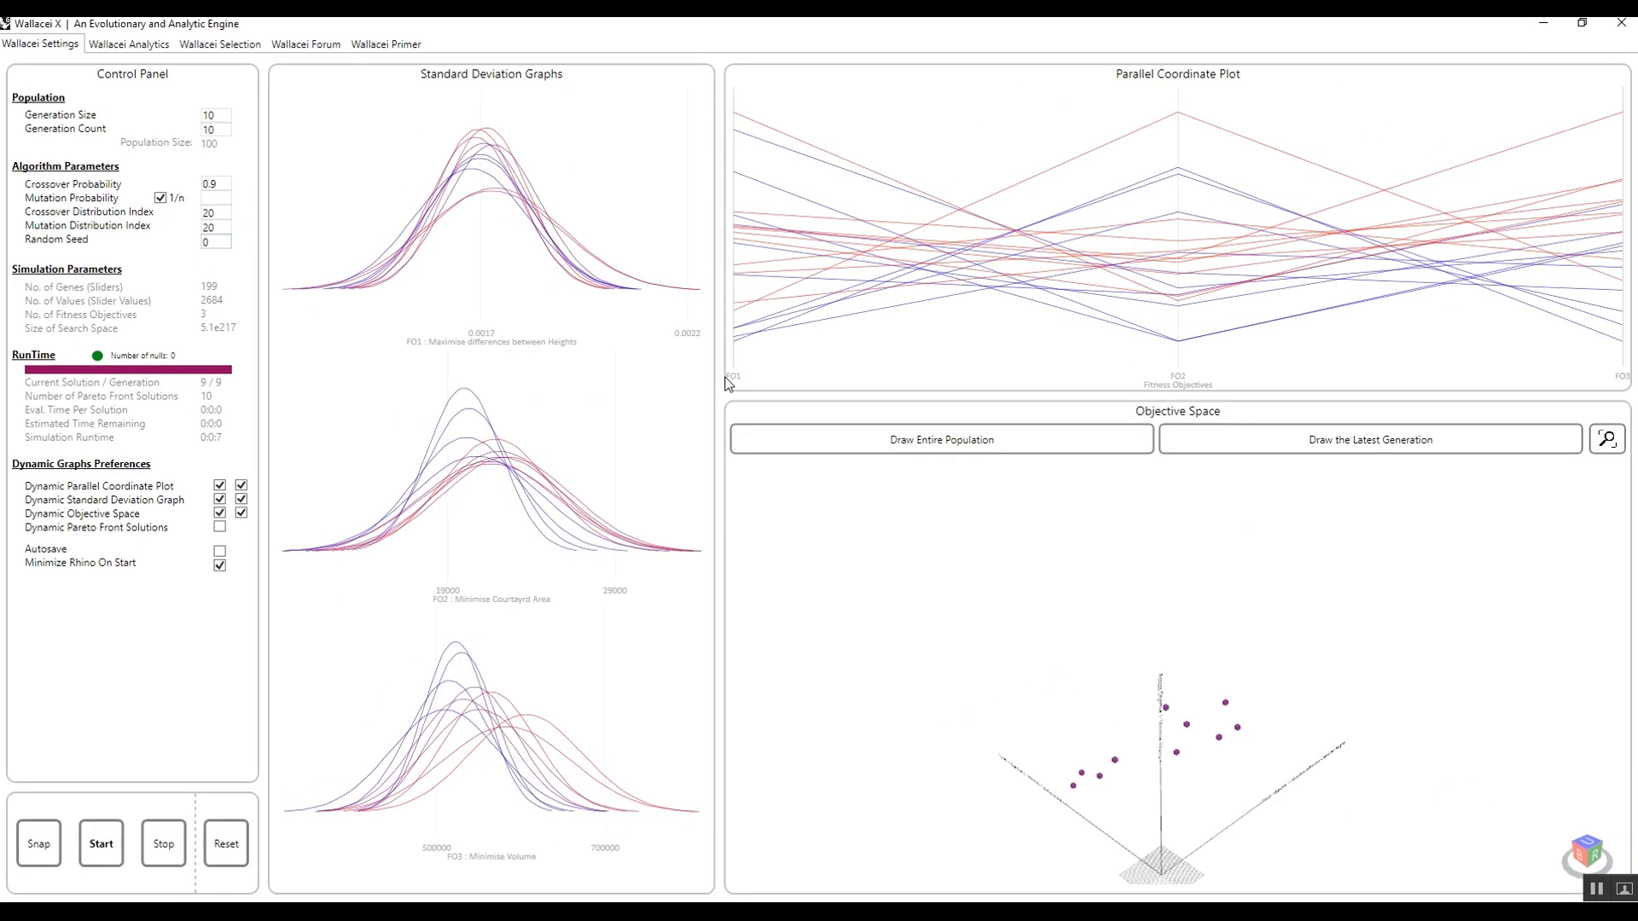
double_click(214, 242)
text(1)
drag(584, 21, 653, 56)
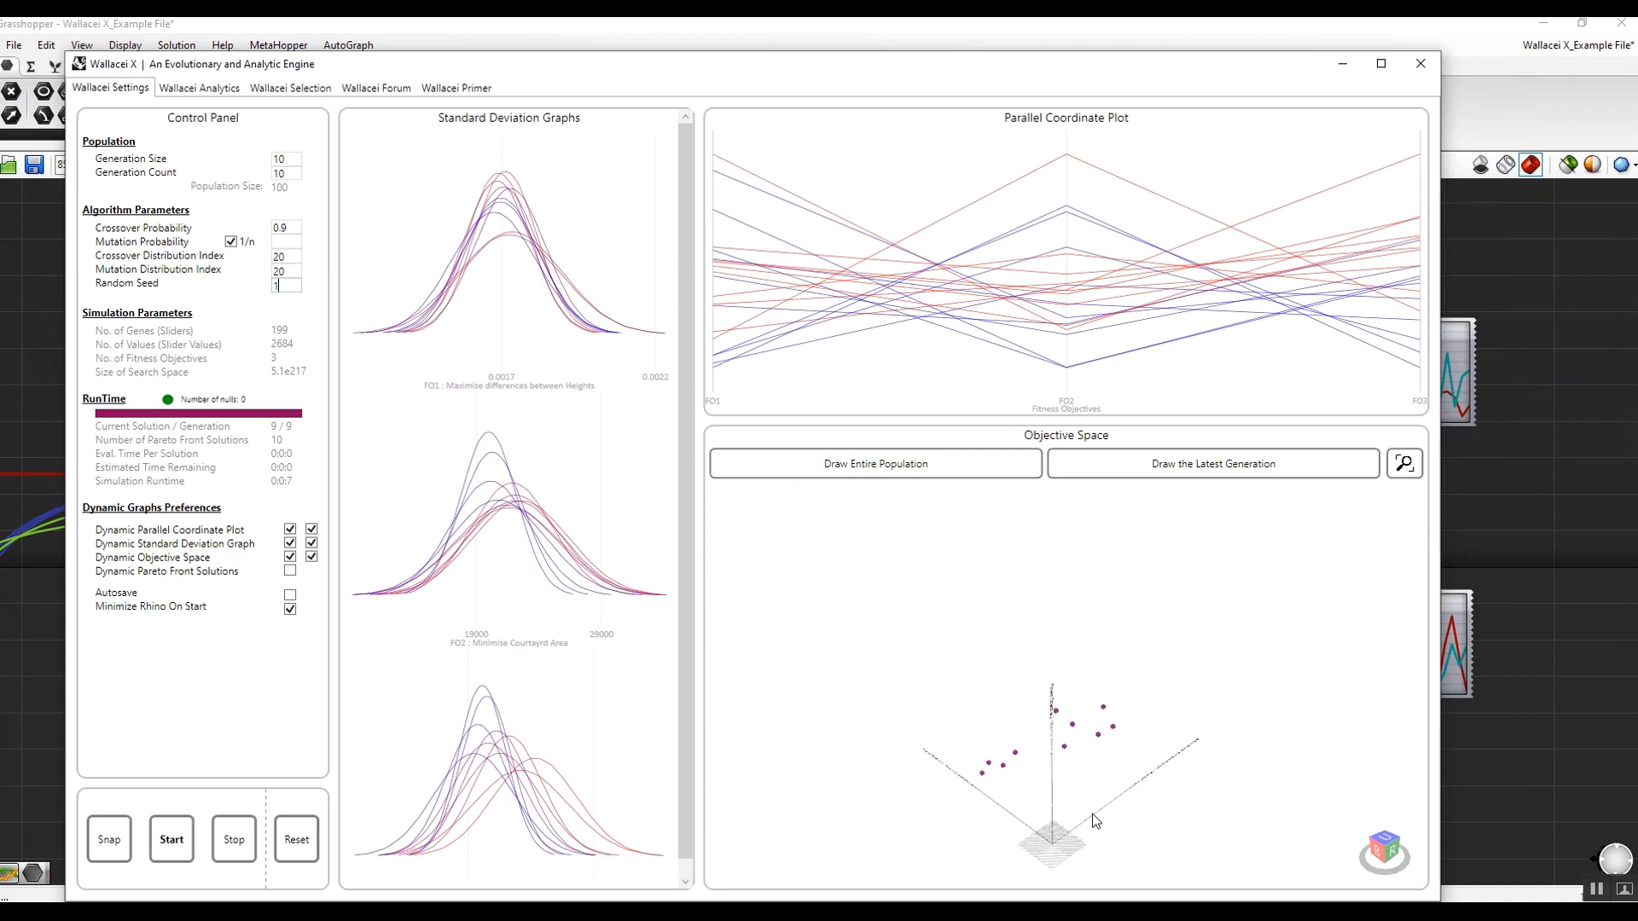